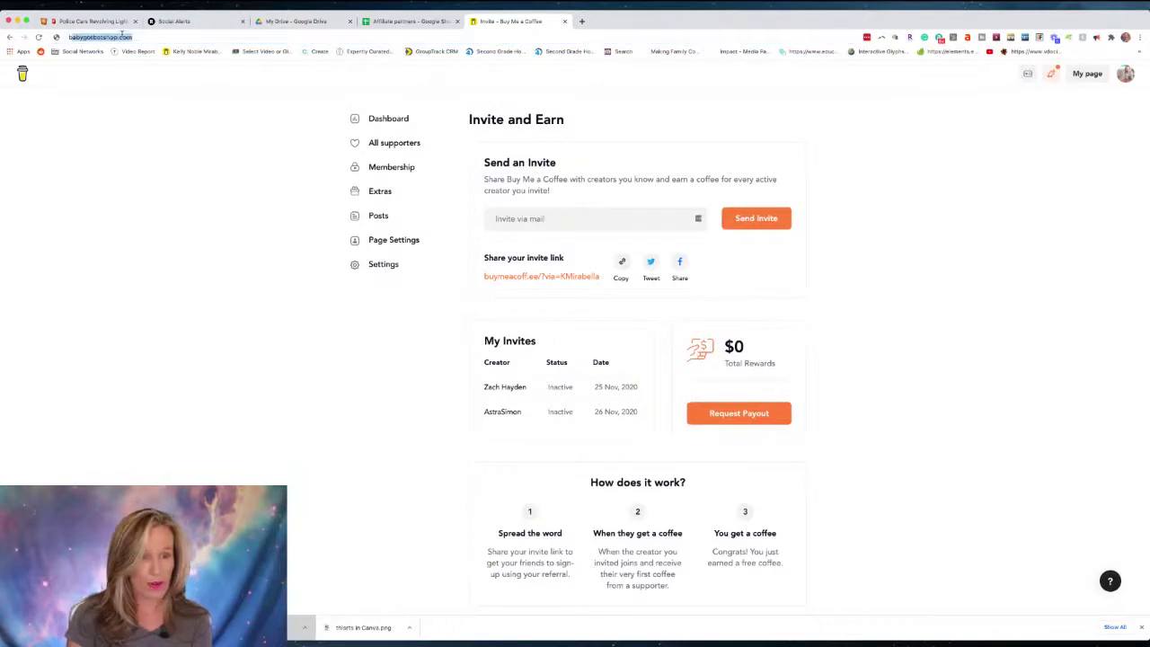
Open the existing buymeacoffee.com creator page from the address-bar suggestion for 'buy'.
type("buy")
key("Return")
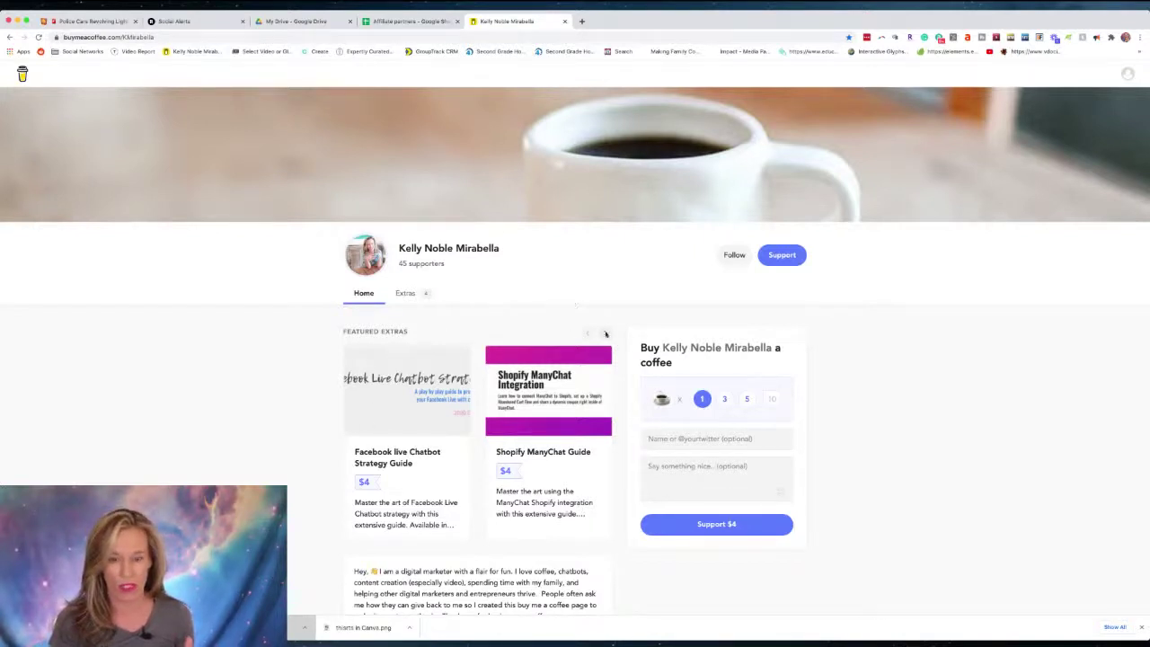
Advance the featured-extras carousel to the next set of extras.
left_click(605, 334)
mouse_move(432, 418)
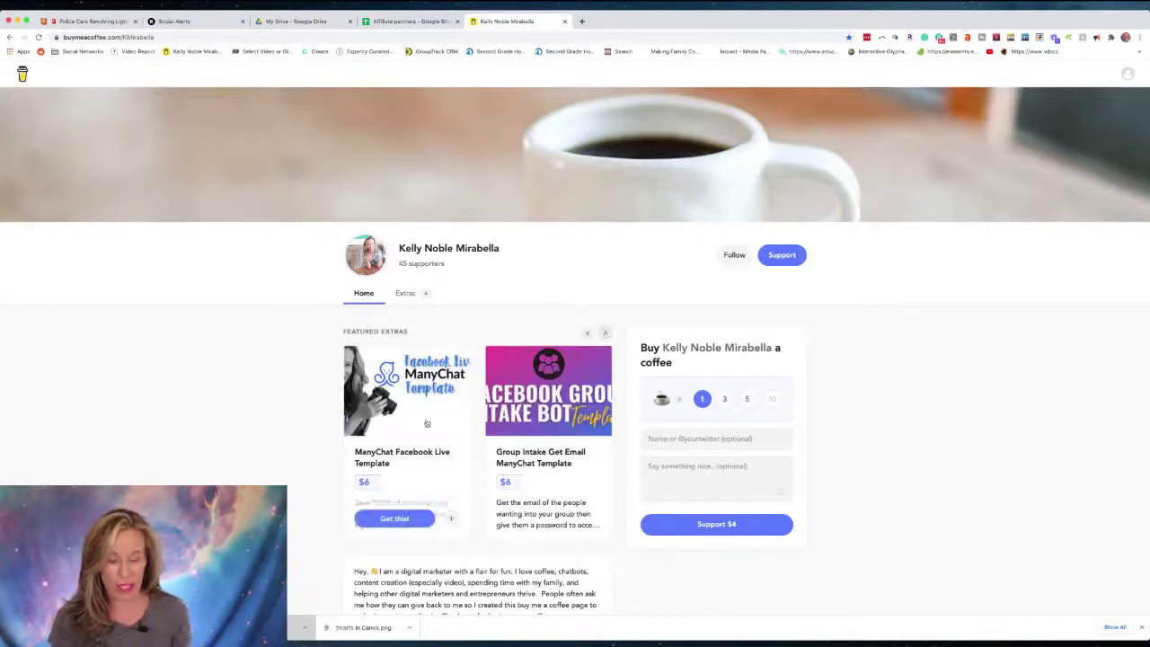
mouse_move(533, 434)
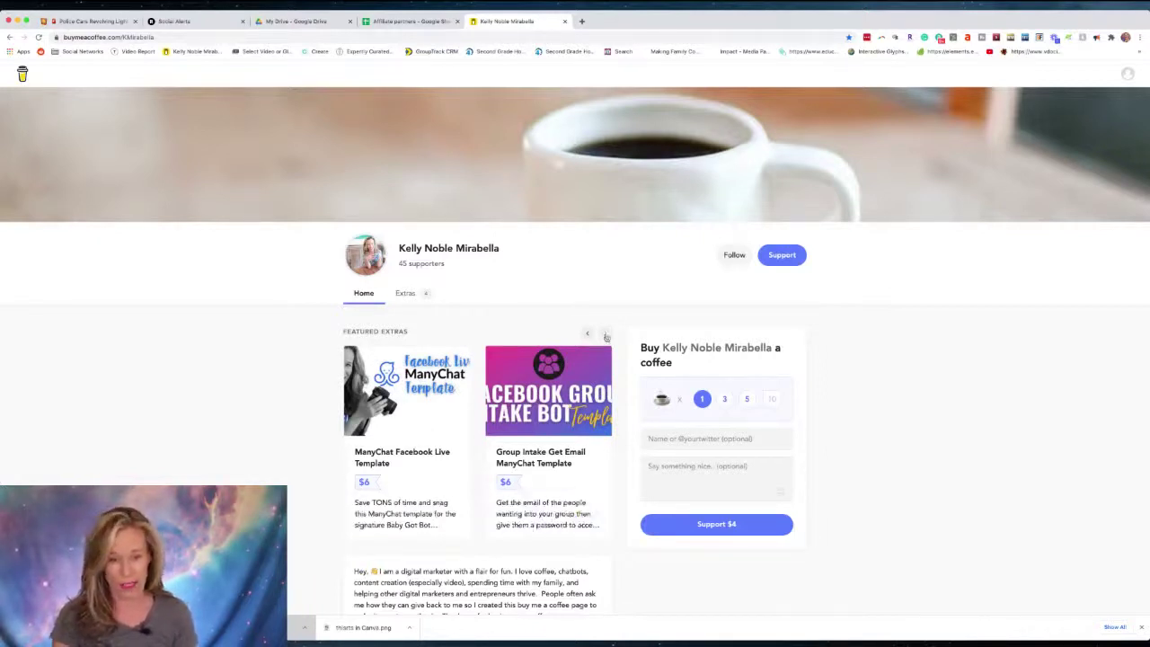
Load more entries in the Recent Supporters list, then return to the top of the page.
scroll(526, 465, "down", 3)
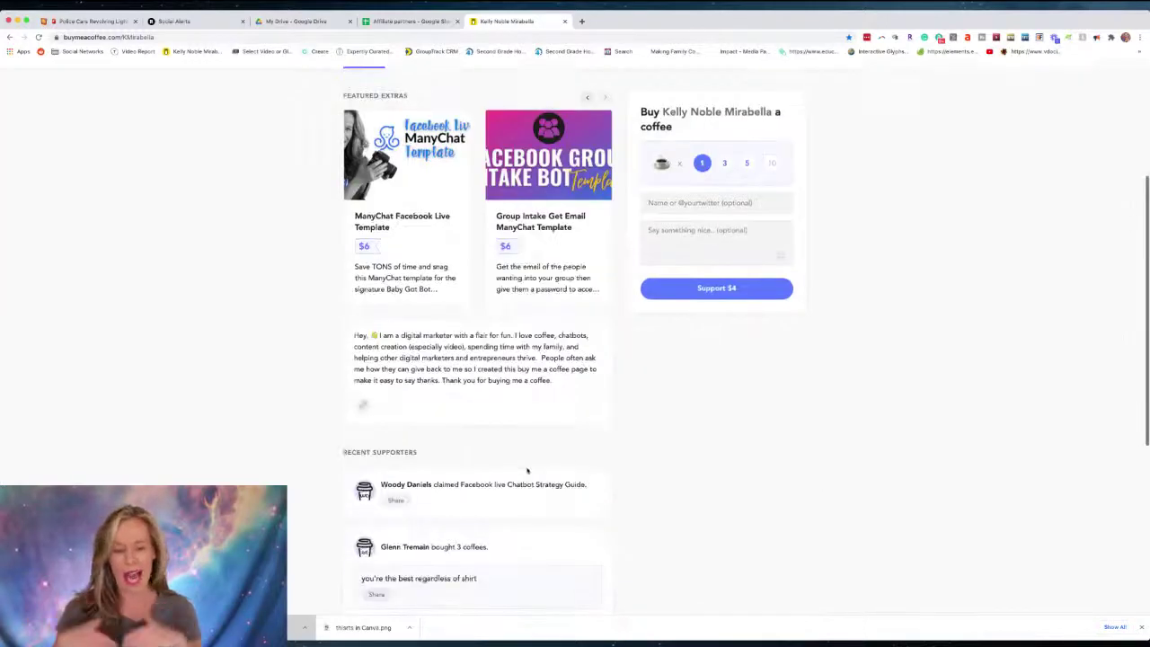
scroll(526, 467, "down", 3)
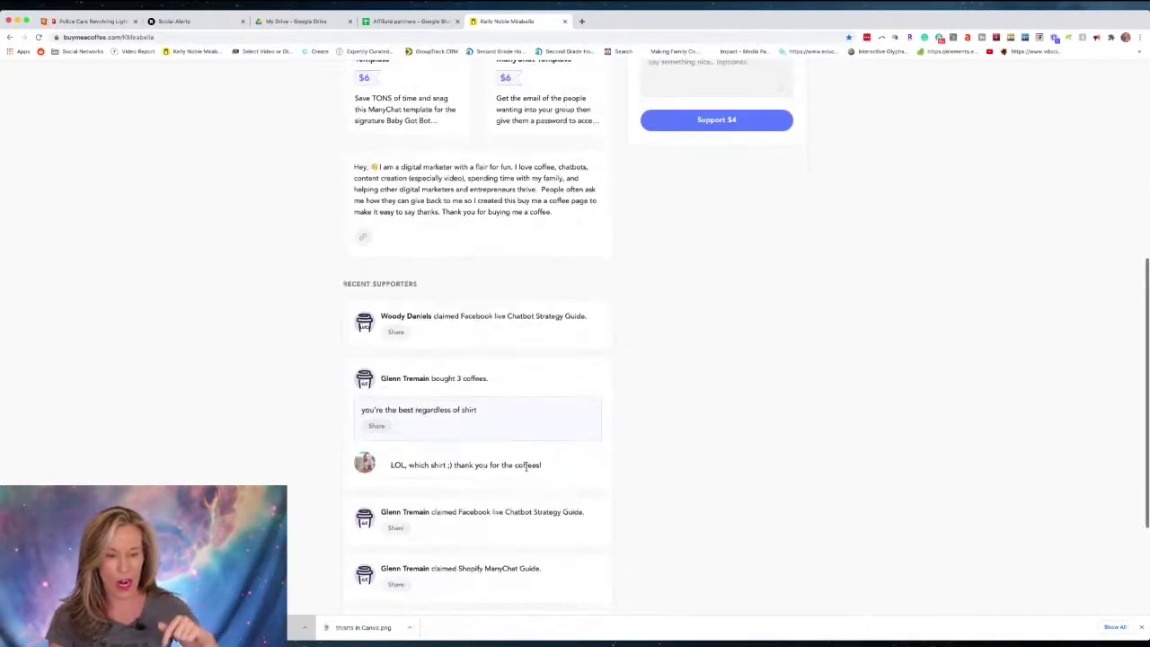
scroll(526, 473, "down", 1)
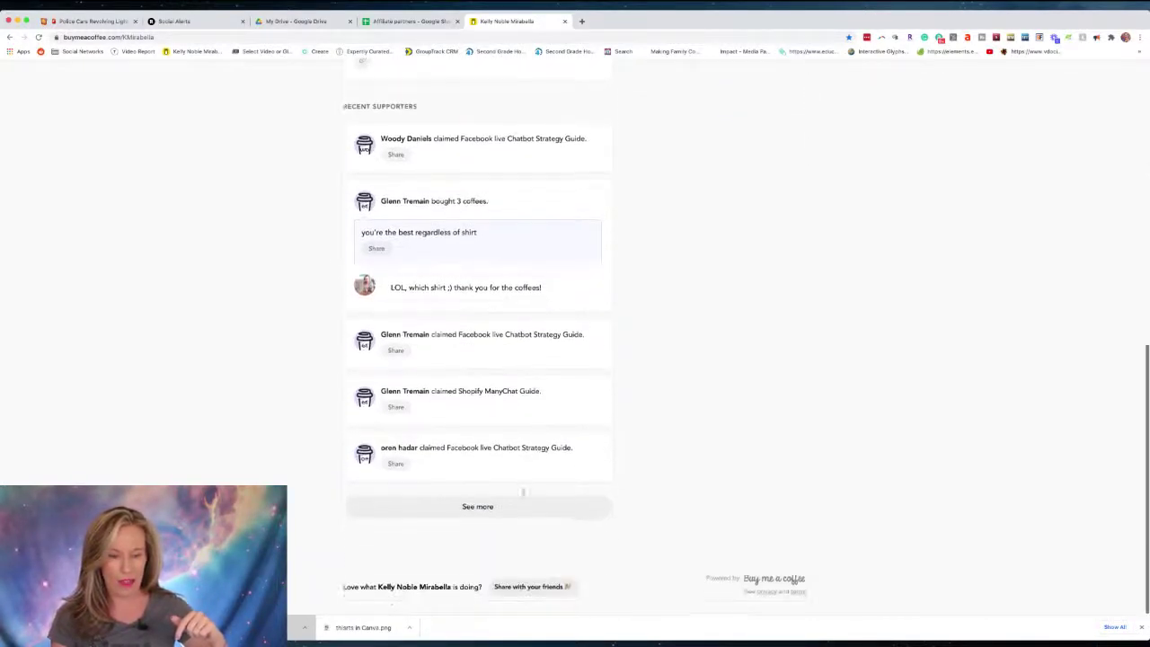
left_click(464, 509)
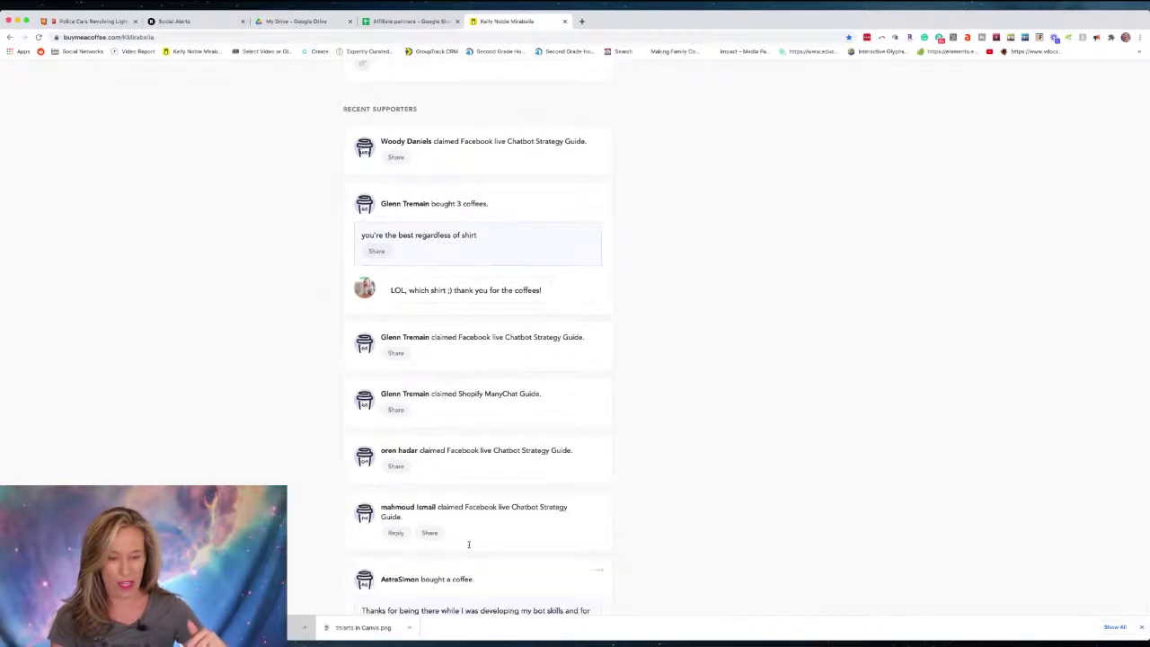
scroll(467, 543, "down", 3)
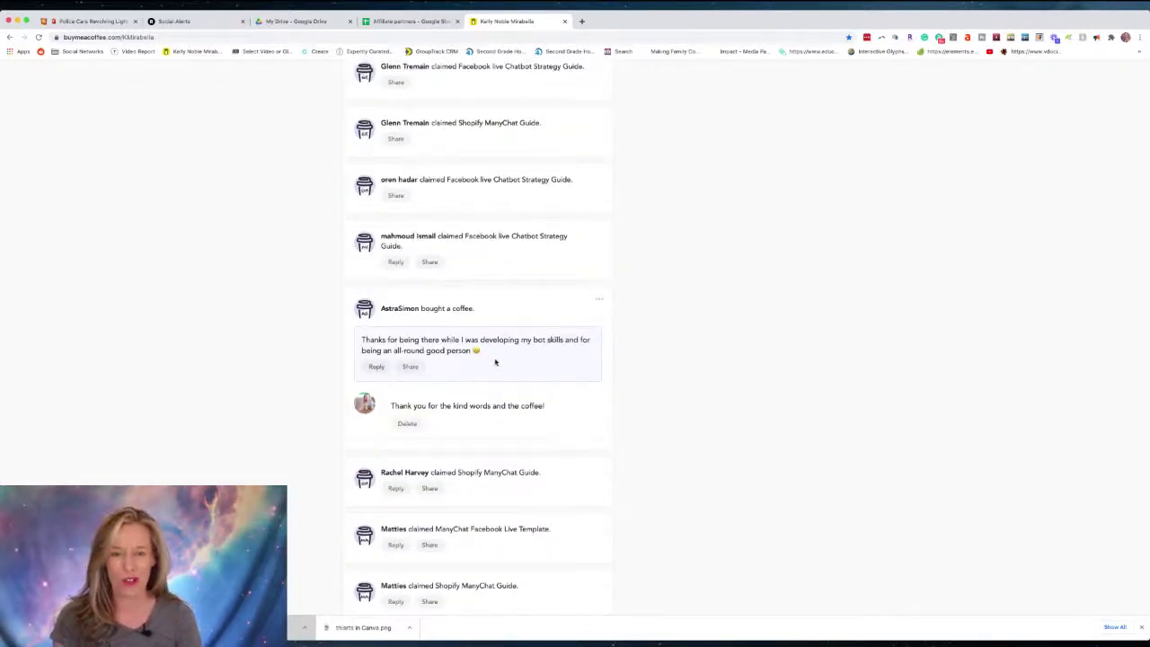
scroll(495, 362, "up", 15)
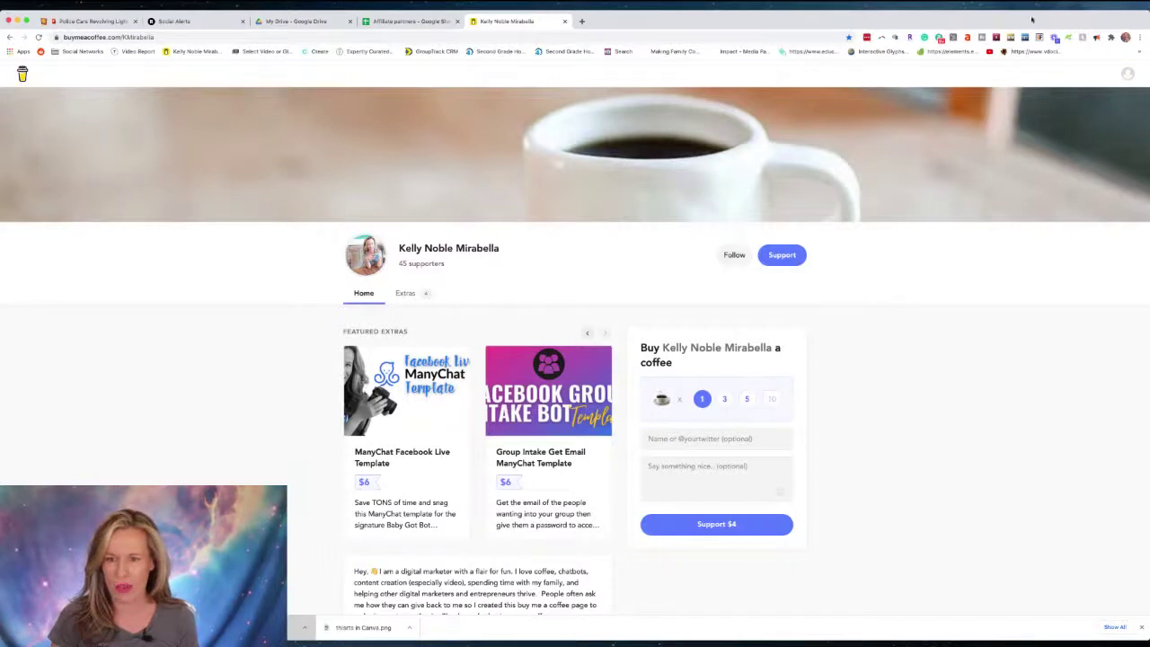
Start a Google sign-up from the avatar's login and sign-up menu.
left_click(1127, 74)
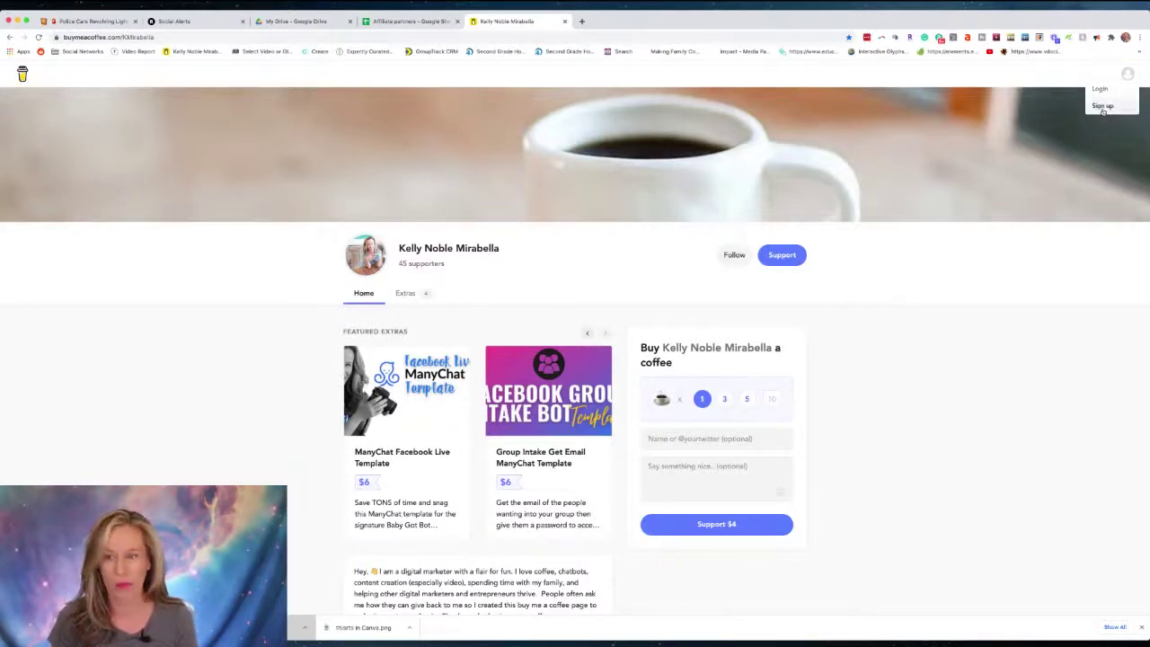
left_click(1105, 106)
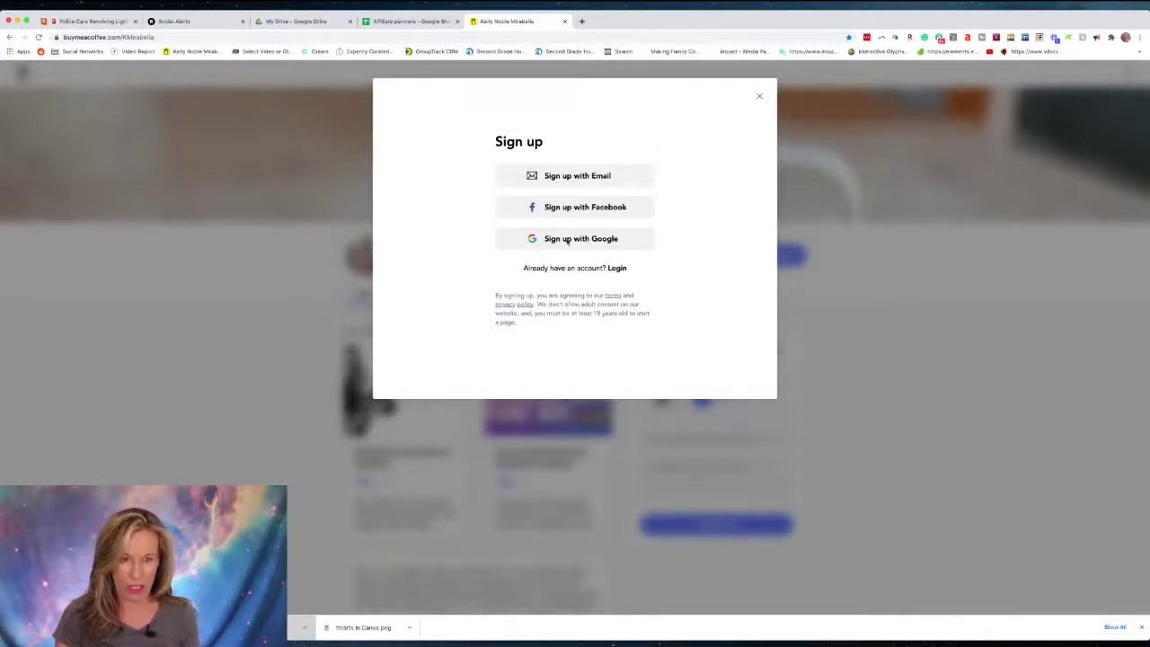
left_click(567, 241)
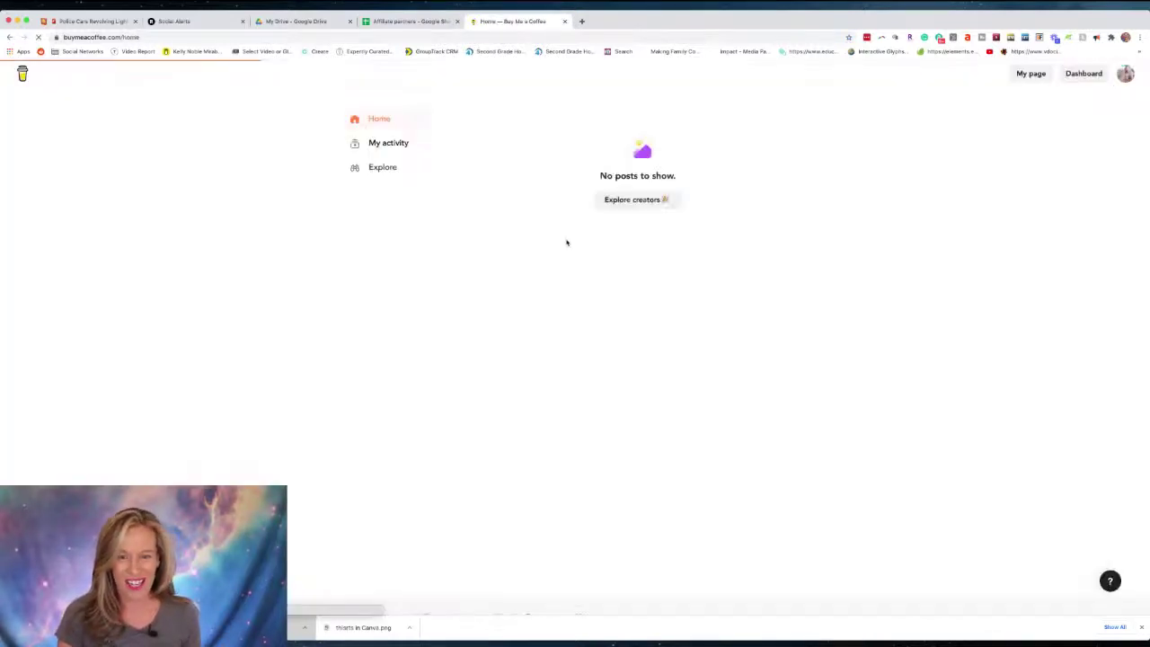
Log out of the current account and start a new sign-up from the landing page.
left_click(1126, 74)
left_click(1046, 193)
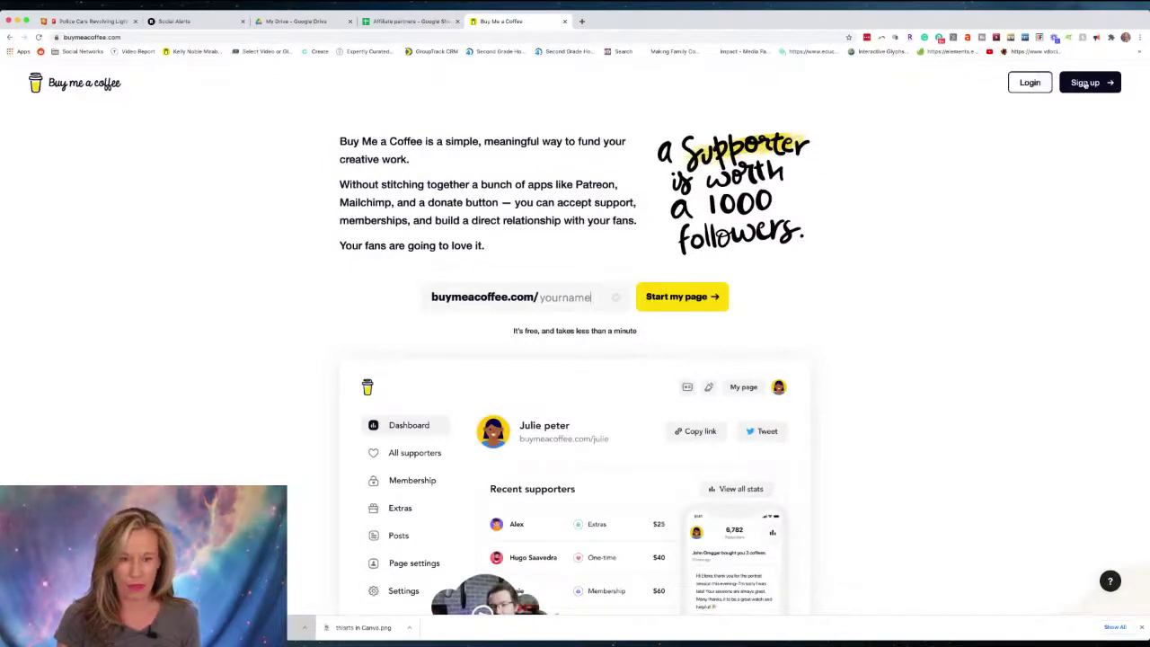
left_click(1085, 81)
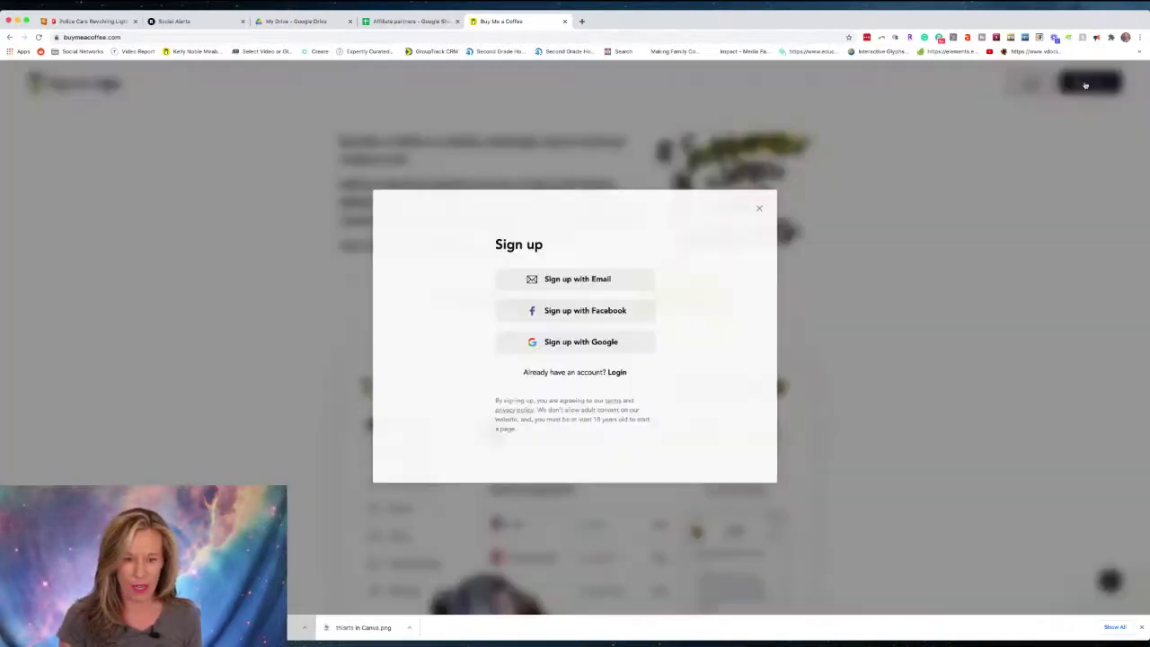
Choose email sign-up, enter the new account's email address and password, and continue.
left_click(576, 280)
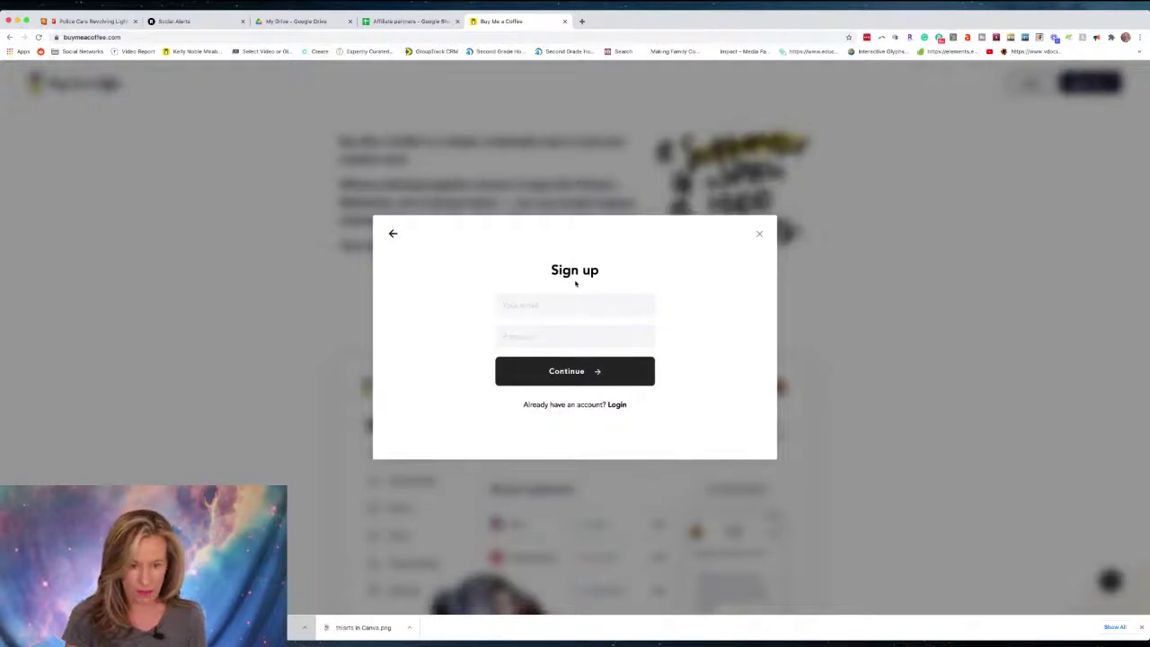
left_click(547, 305)
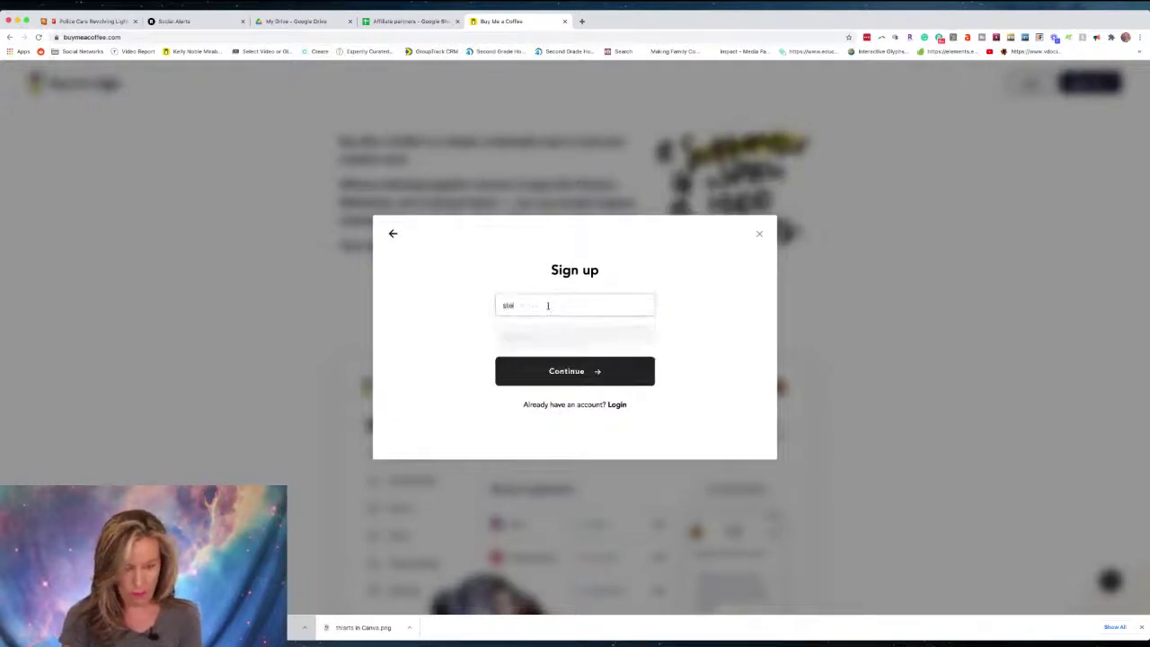
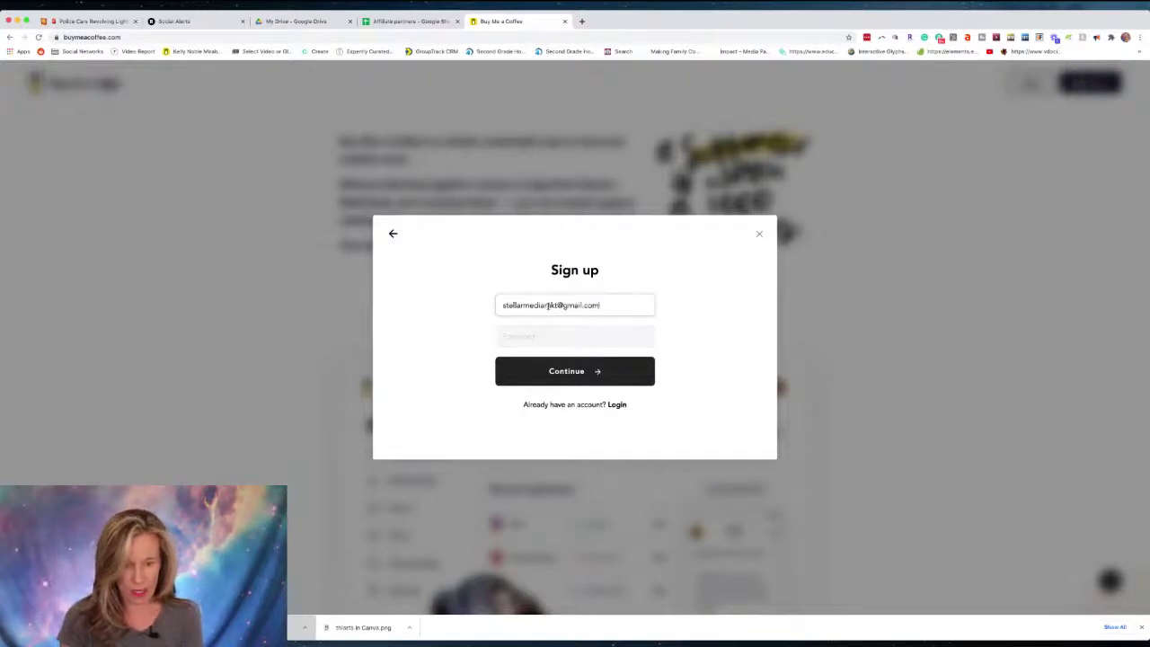
left_click(544, 334)
type("•••••••••••")
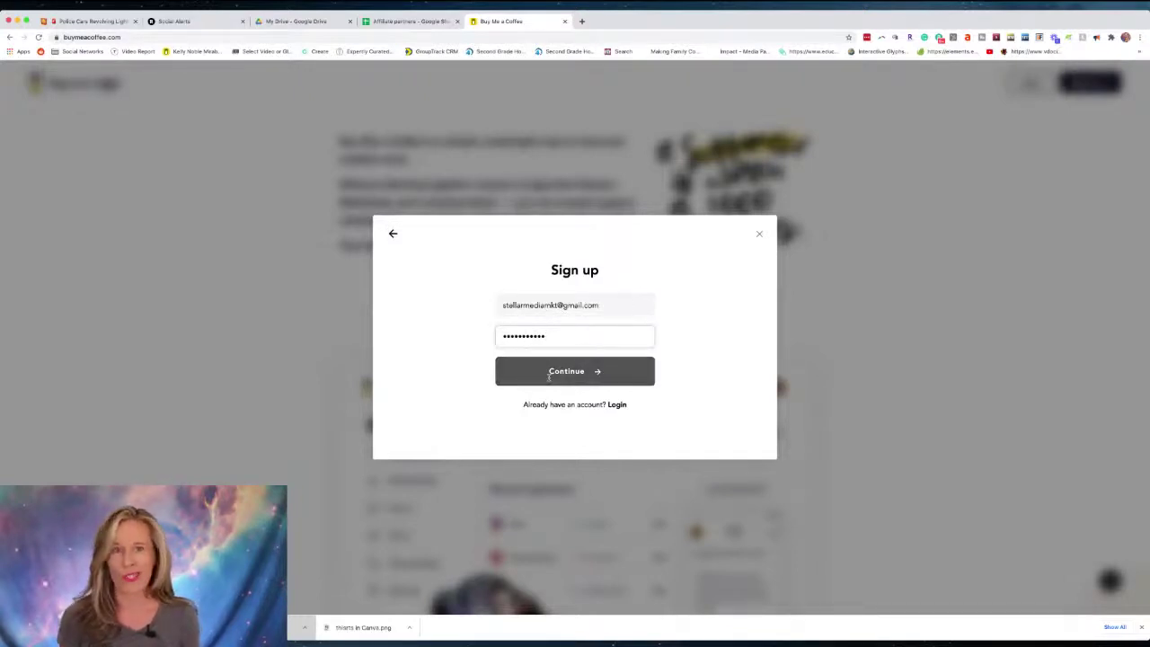
left_click(552, 369)
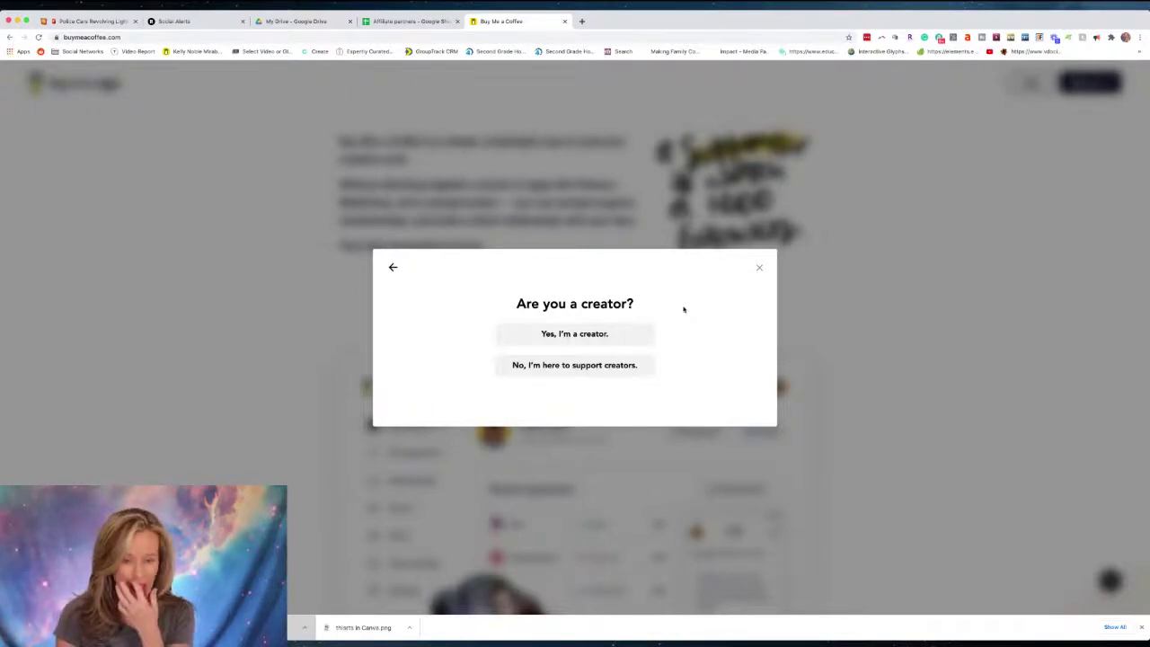
Confirm signing up as a creator and claim the page link 'nobleone247'.
scroll(575, 336, "down", 1)
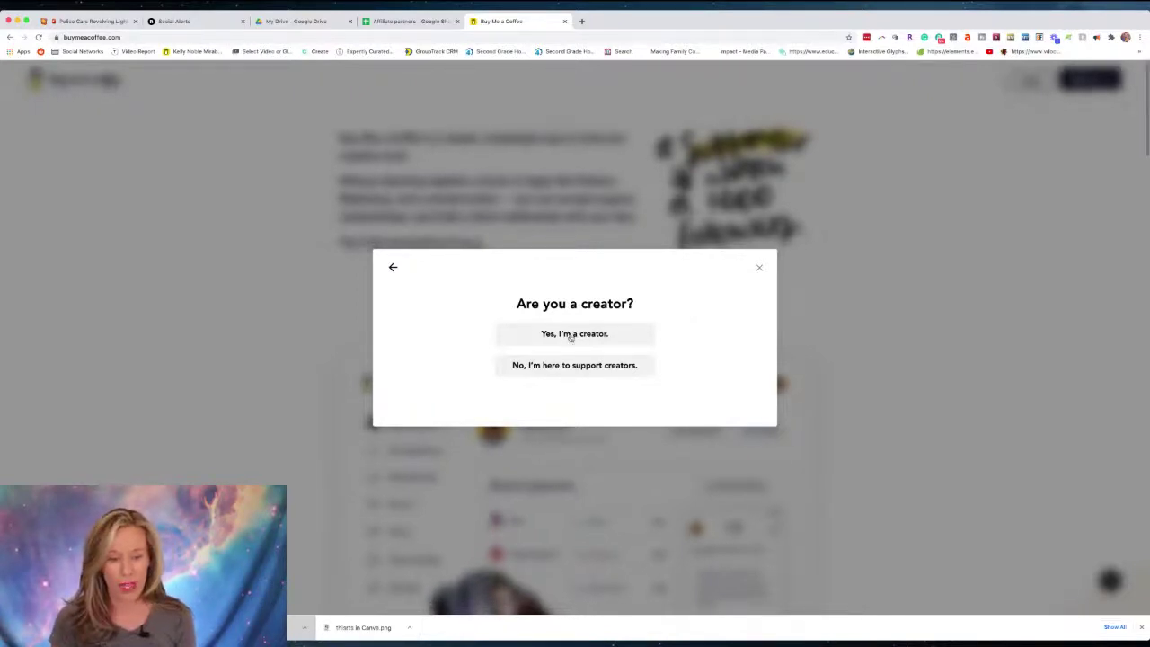
left_click(570, 334)
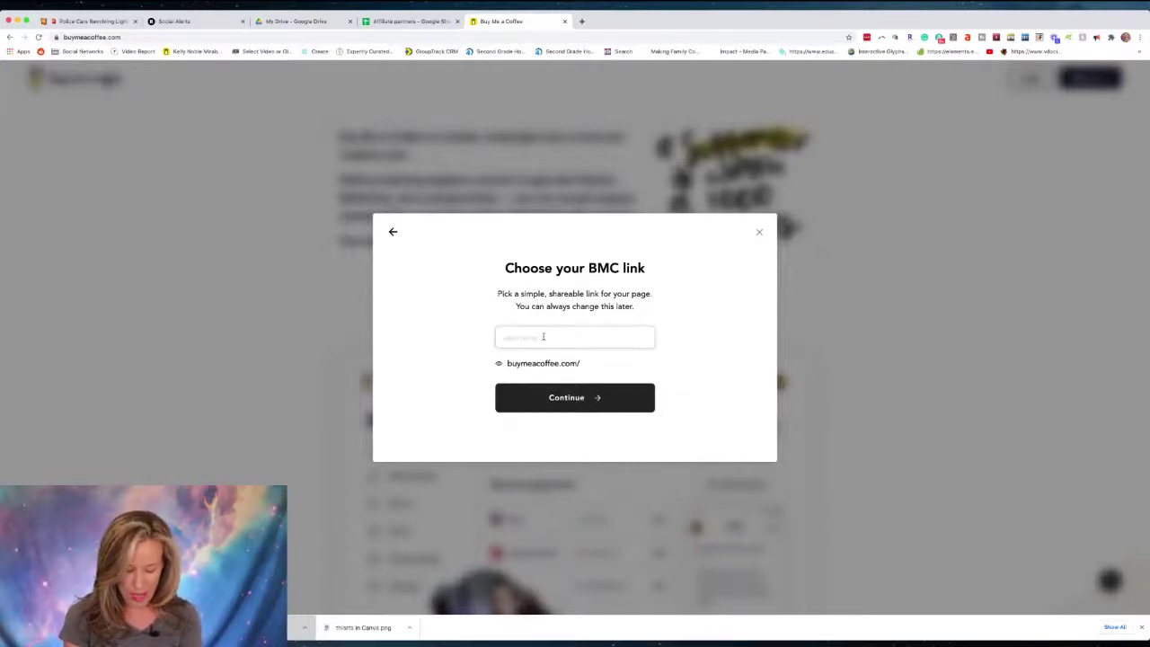
type("nobleone")
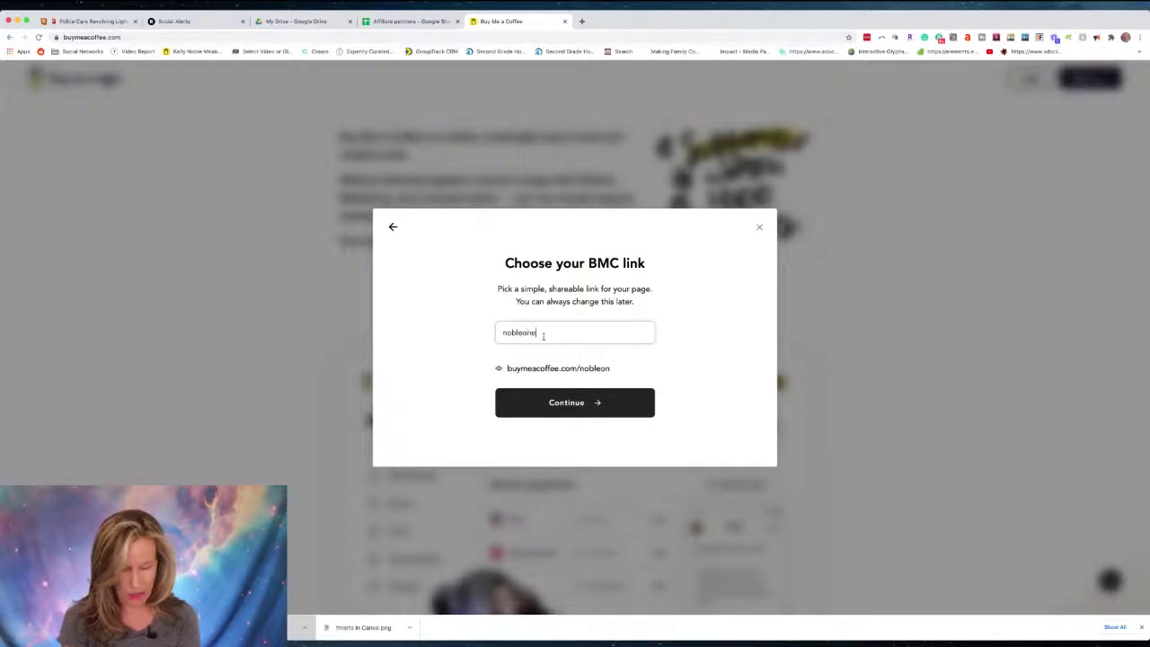
type("247")
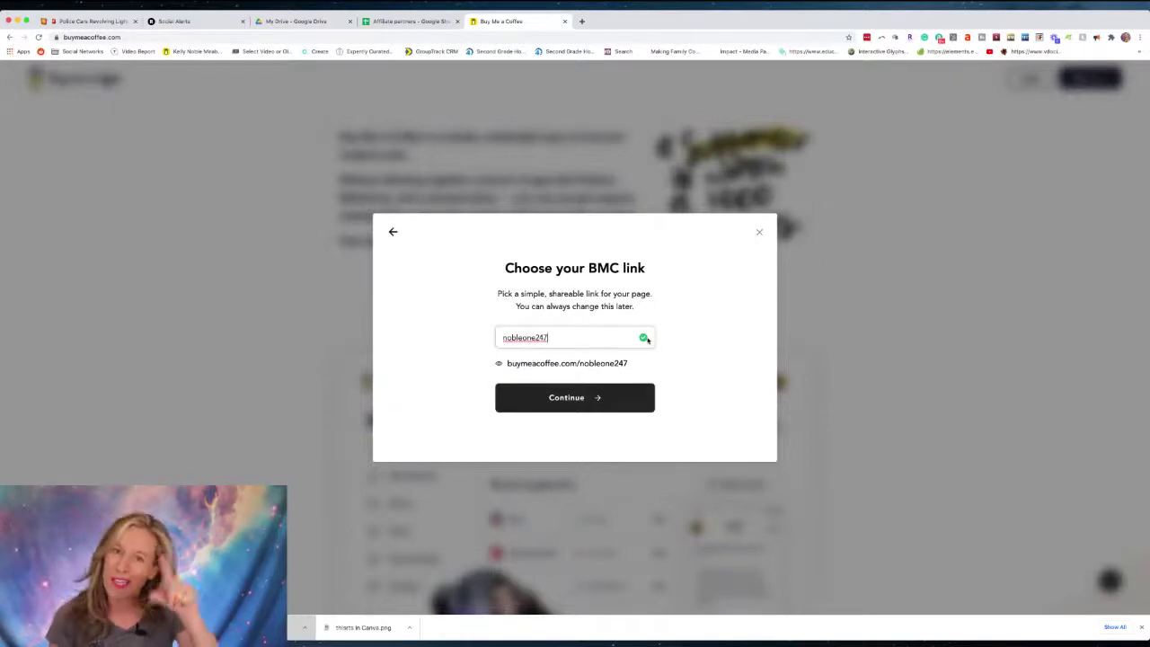
left_click(576, 399)
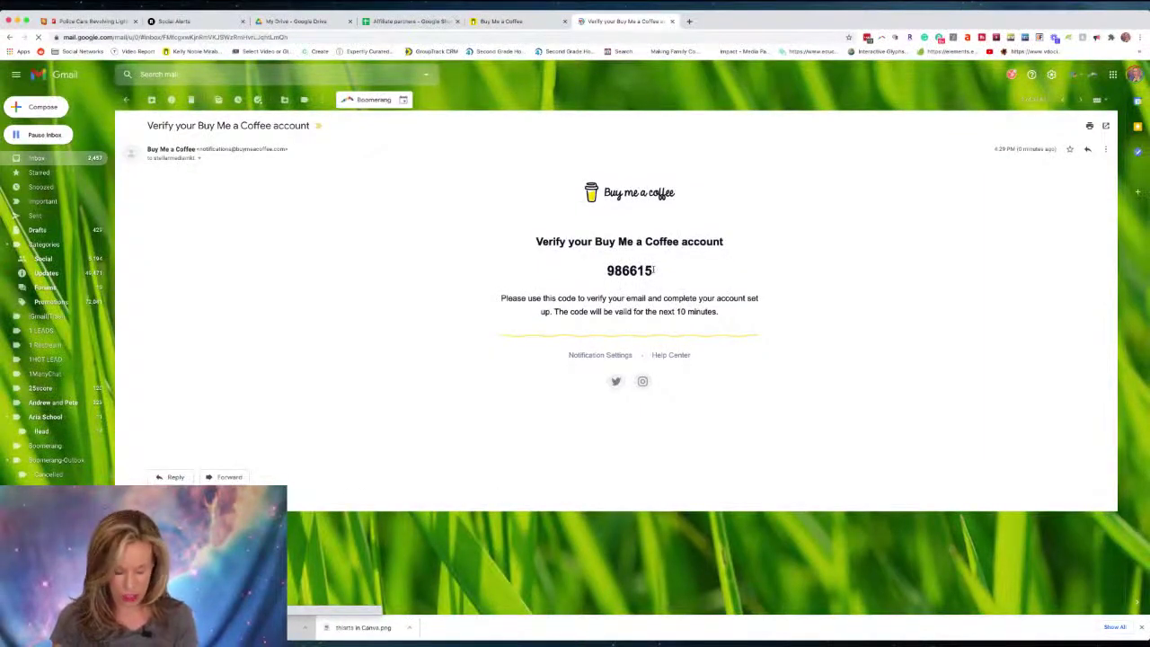
Copy the six-digit code from Gmail into Buy Me a Coffee's Verify your Email field.
left_click_drag(653, 273, 595, 269)
key("super+c")
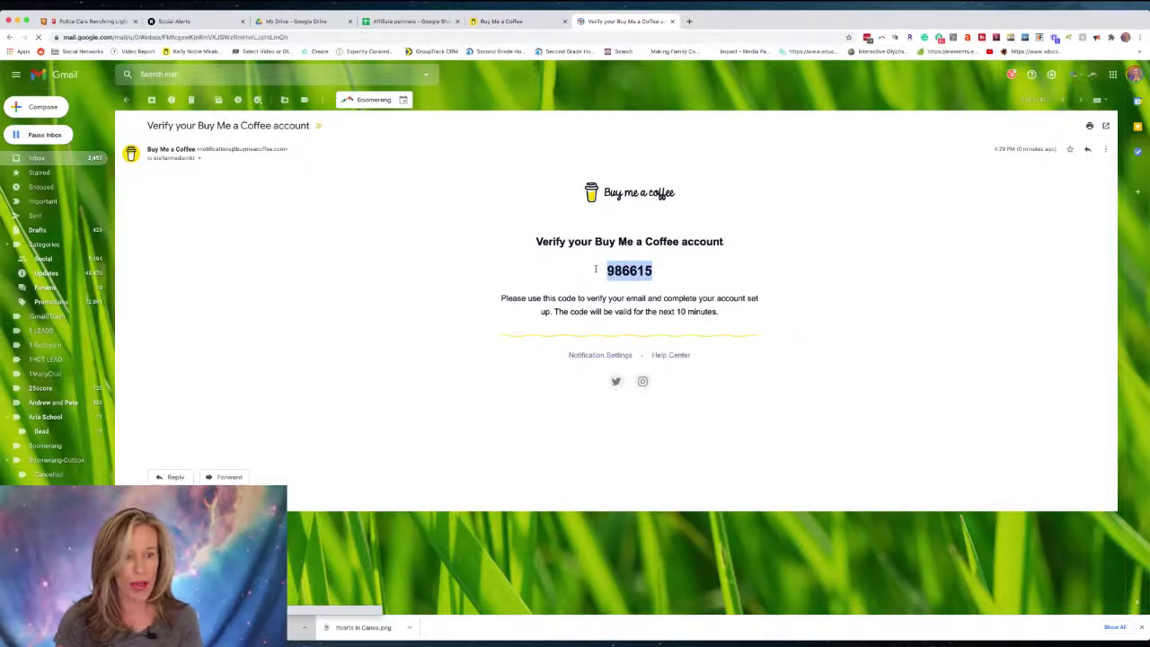
left_click(499, 20)
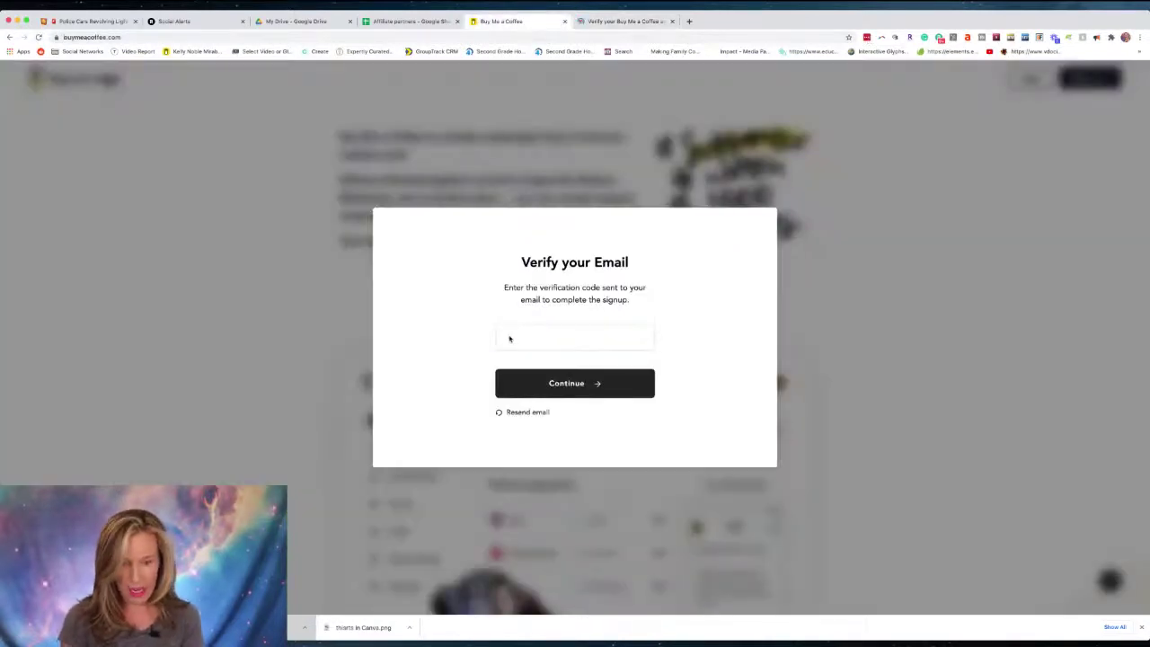
left_click(509, 339)
key("super+v")
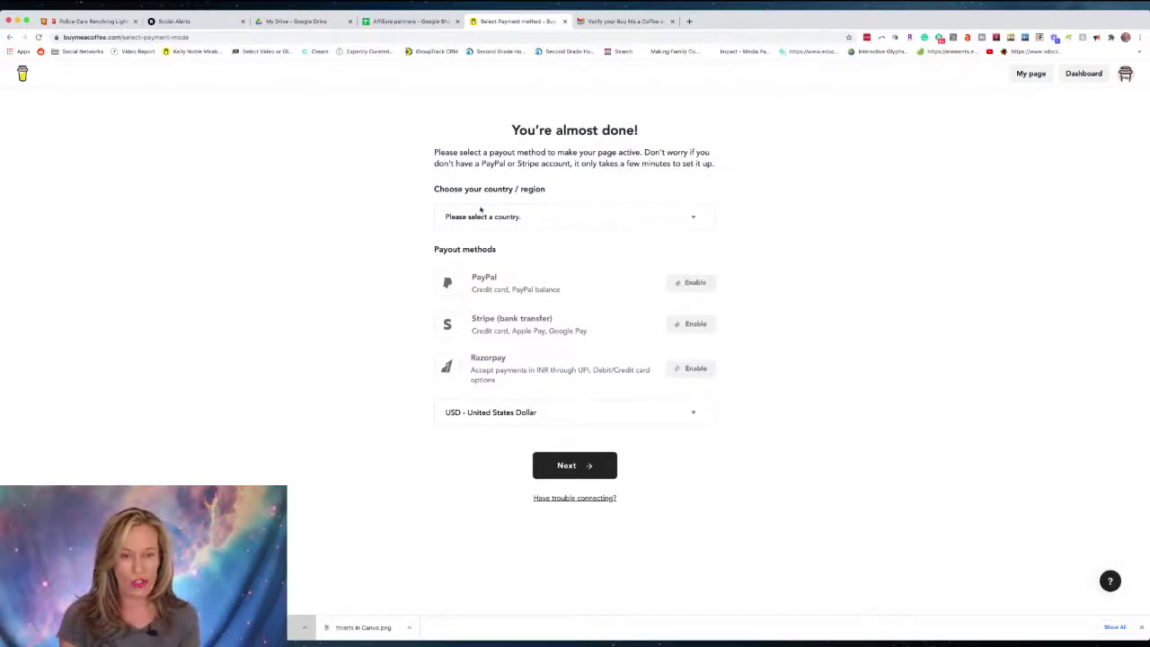
Set the country to United States and enable PayPal as the payout method.
left_click(516, 216)
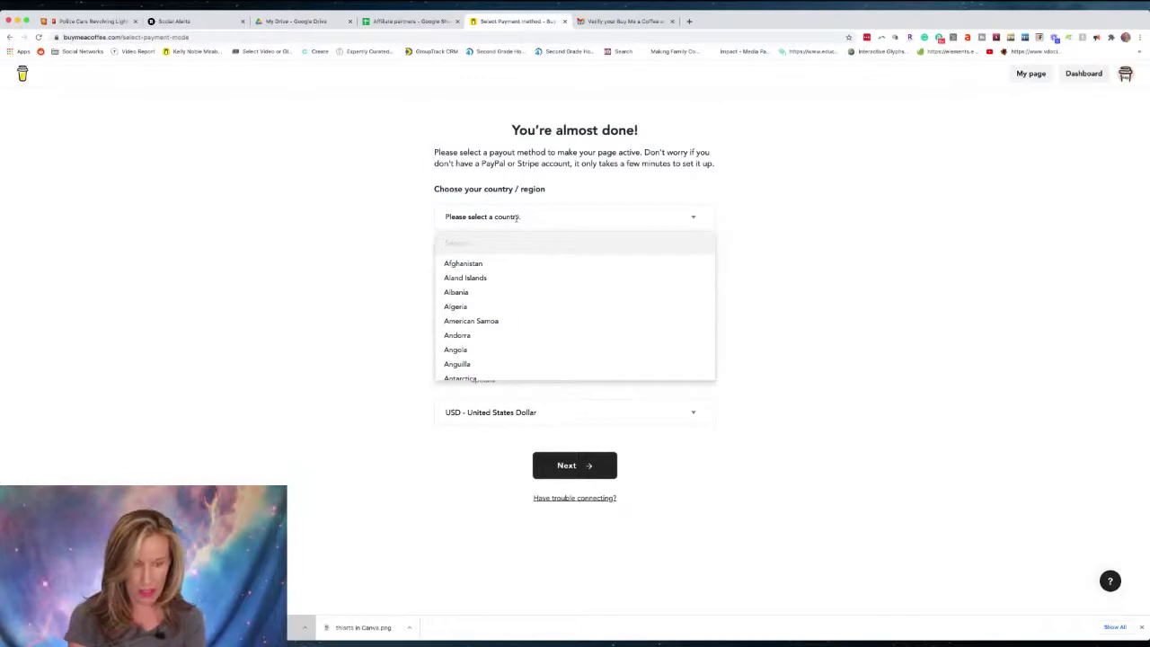
type("United States")
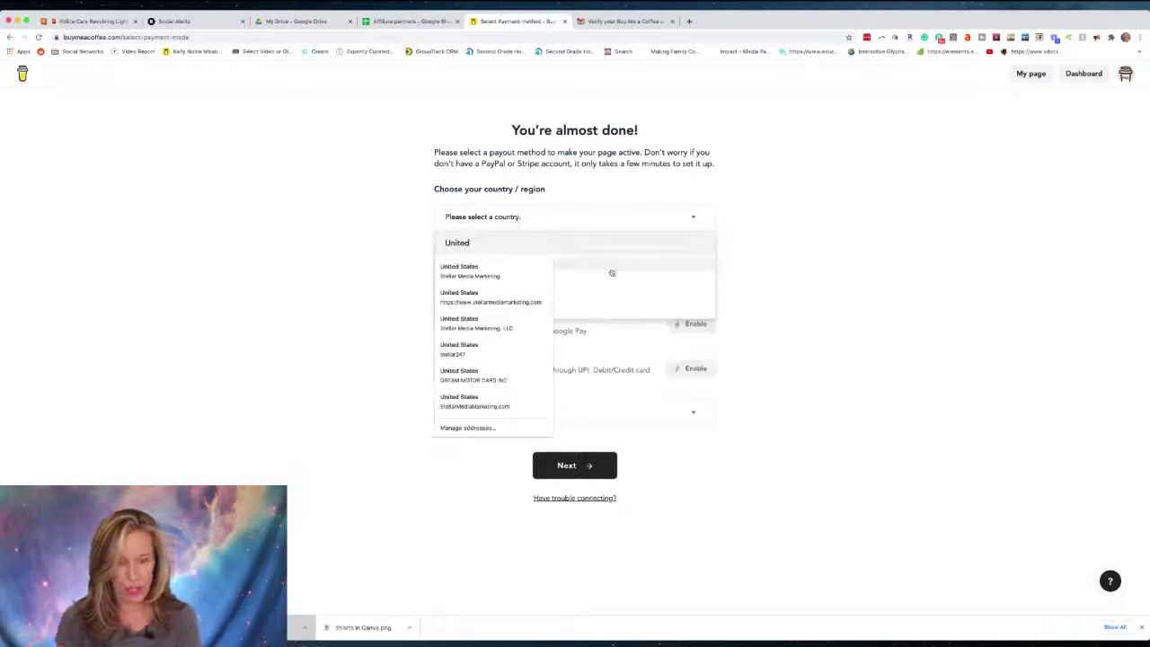
left_click(491, 270)
left_click(486, 264)
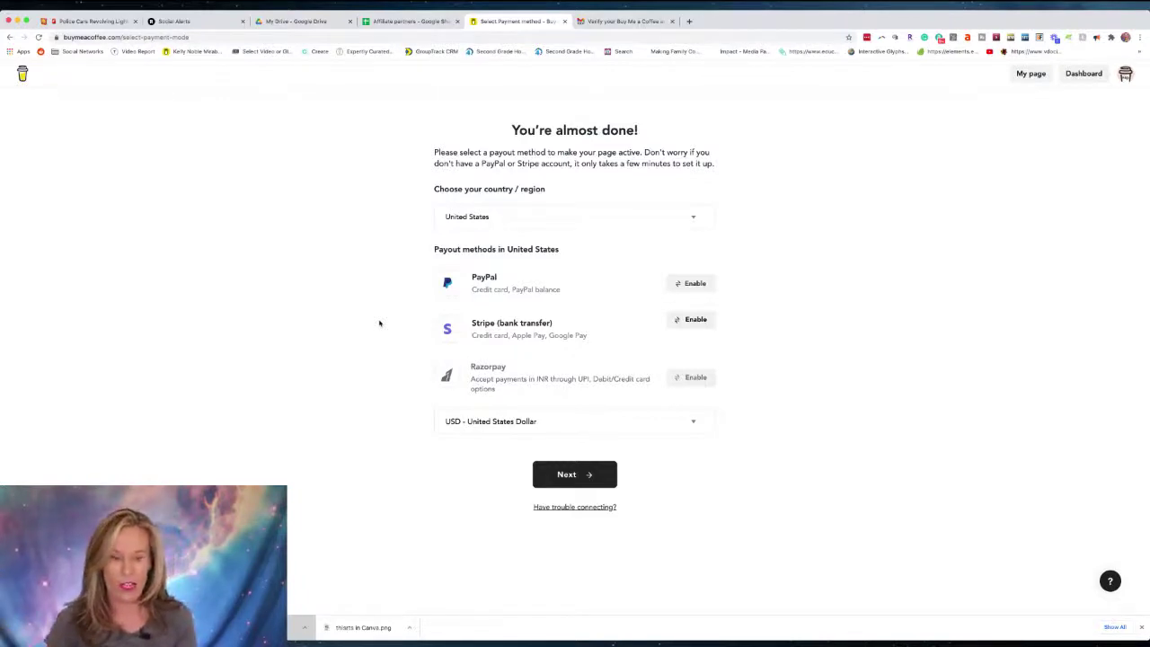
left_click(692, 284)
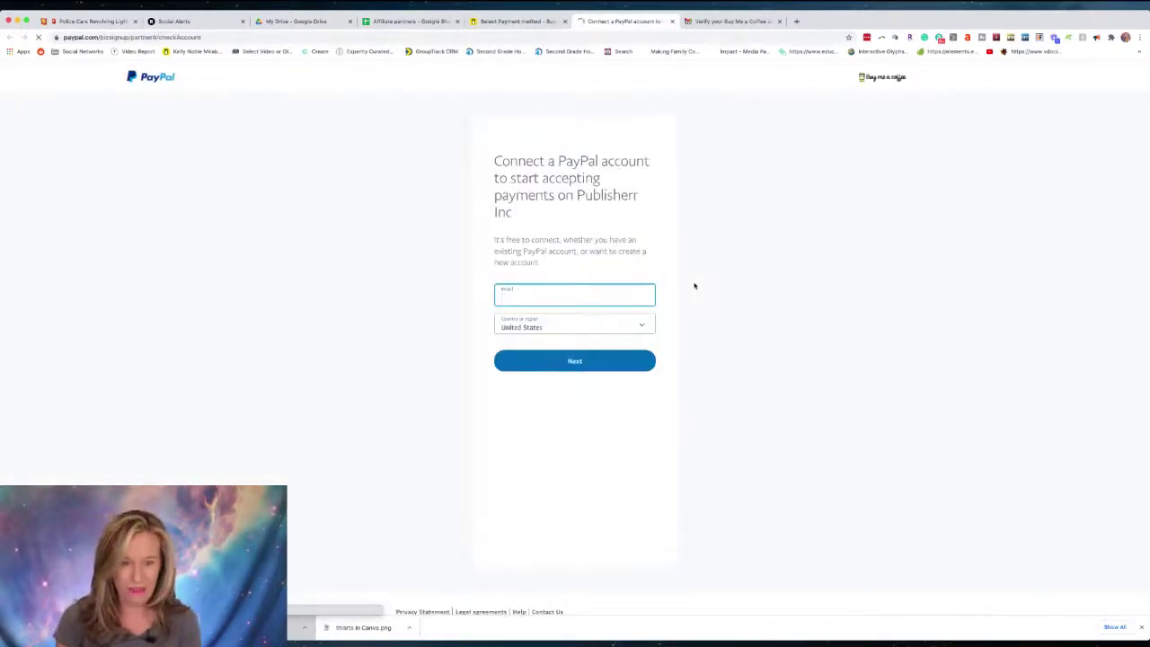
Sign in to PayPal with the saved account email and password to connect it.
left_click(560, 298)
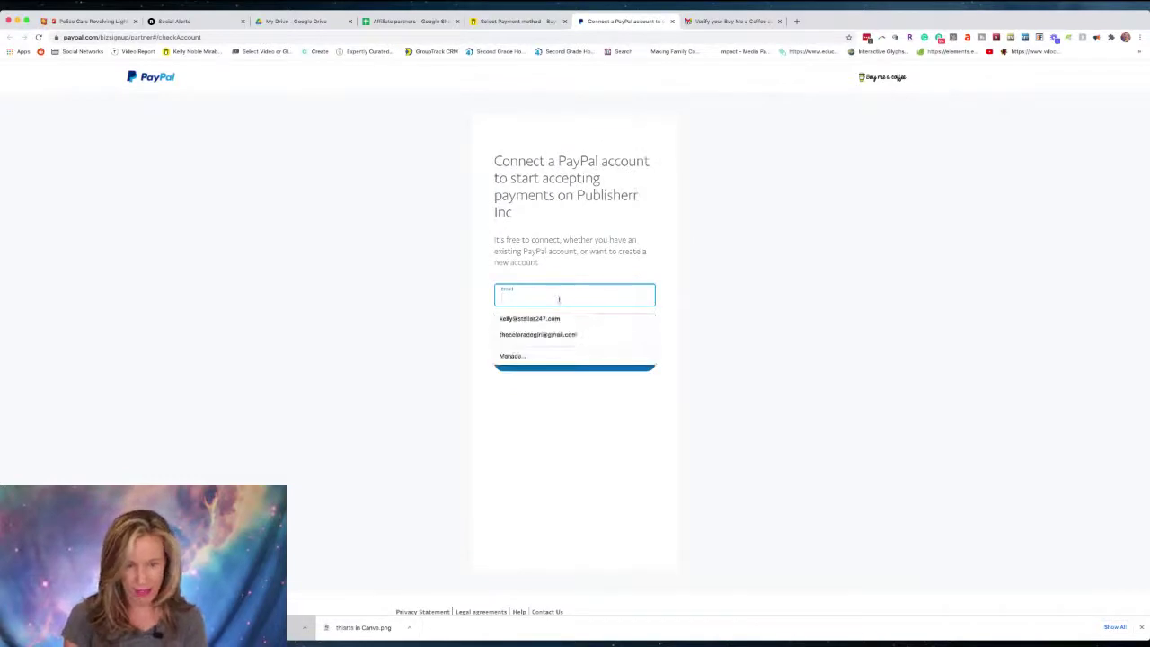
left_click(548, 318)
left_click(582, 359)
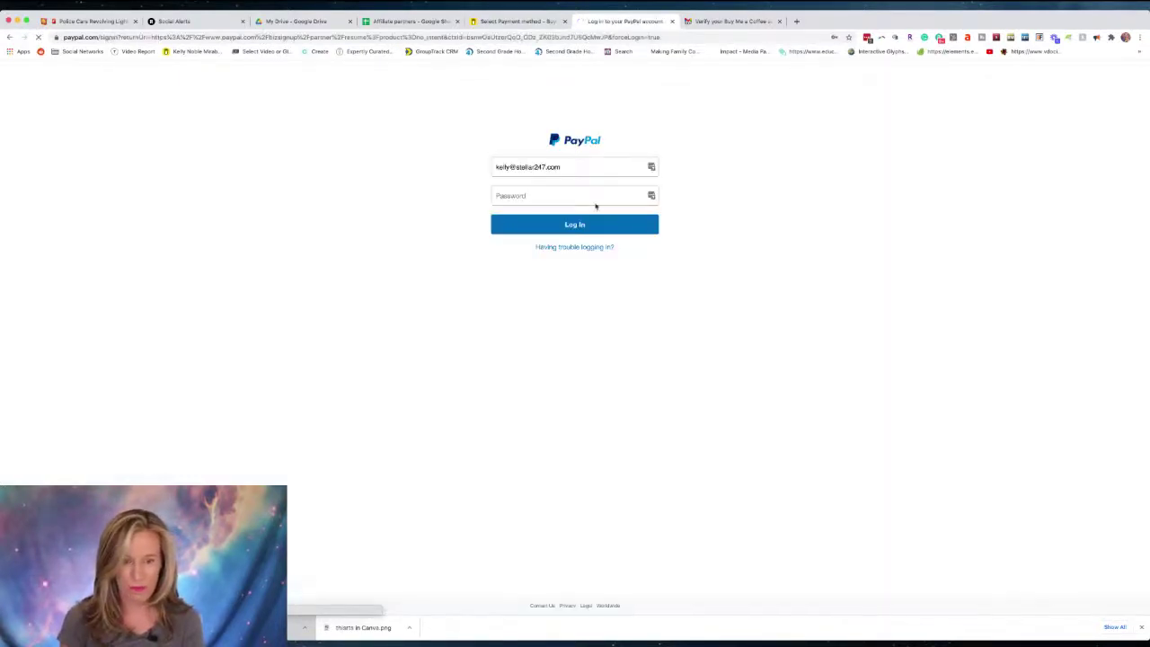
left_click(589, 225)
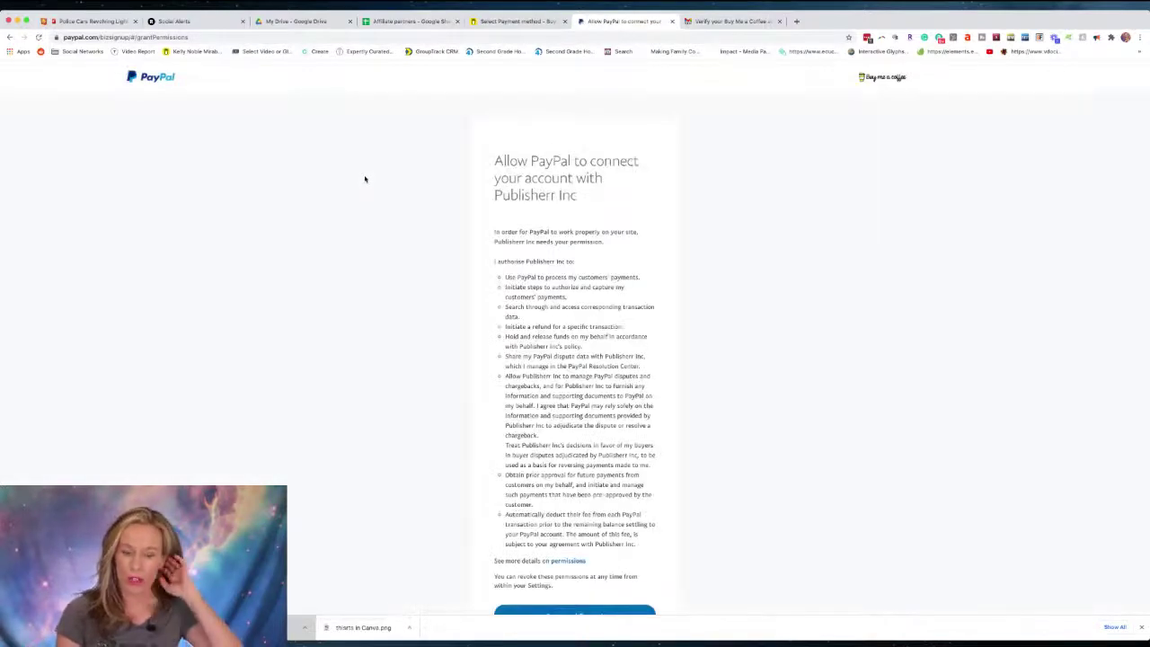
scroll(513, 296, "down", 3)
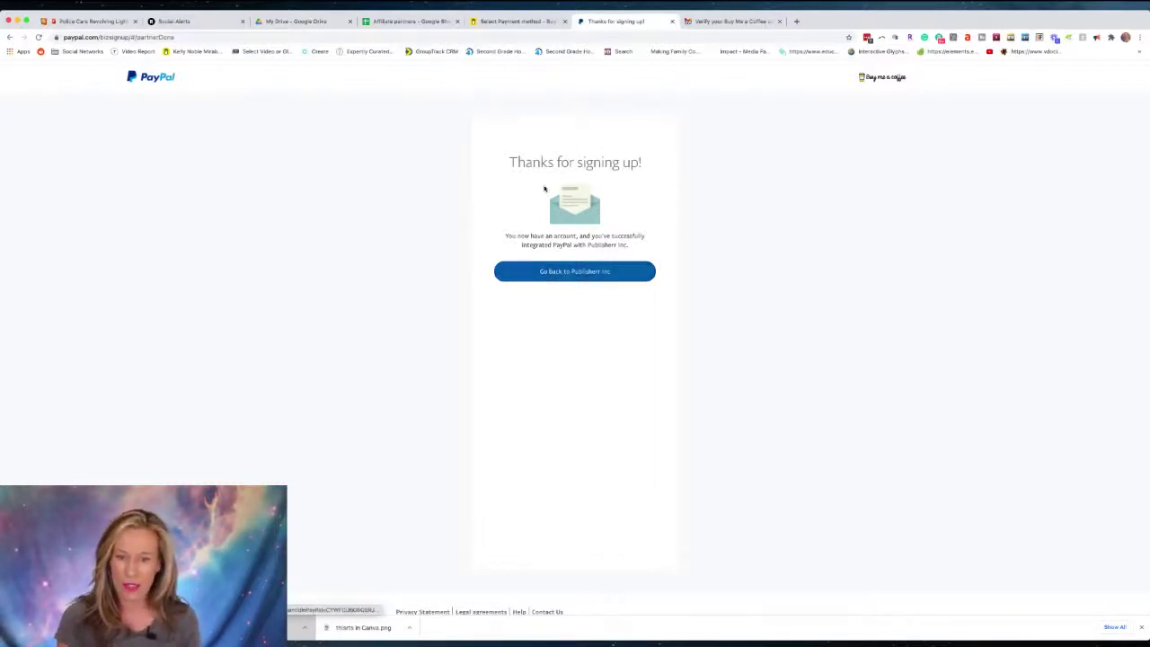
Finish payout setup, then make a headshot photo found by file search the profile picture.
left_click(590, 271)
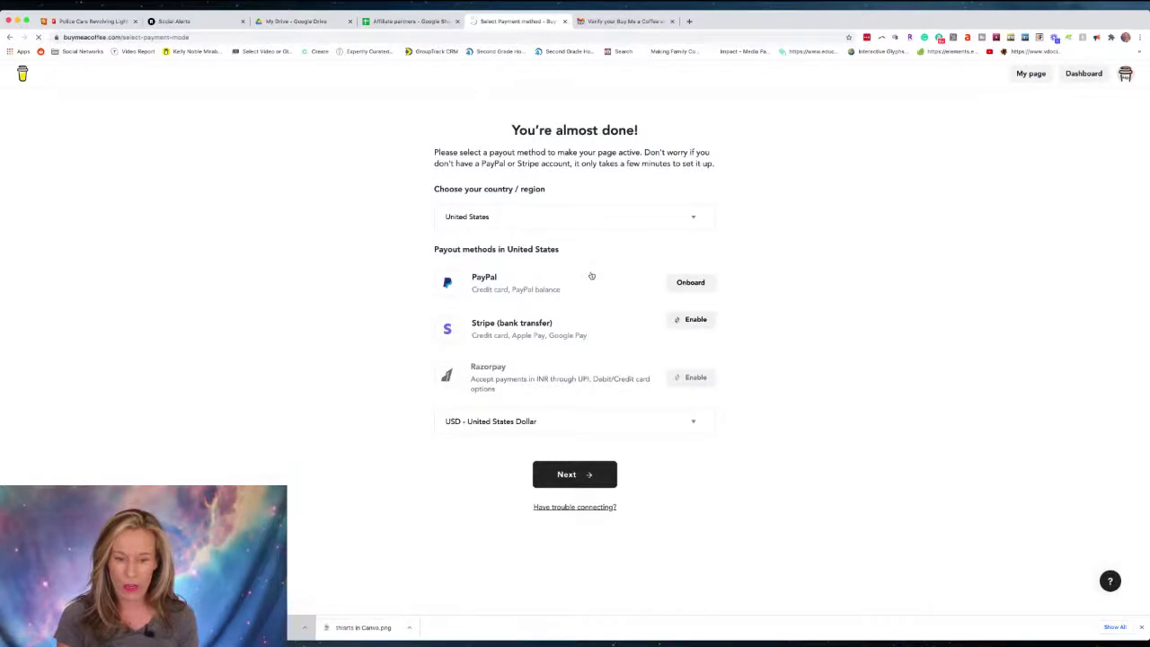
left_click(587, 474)
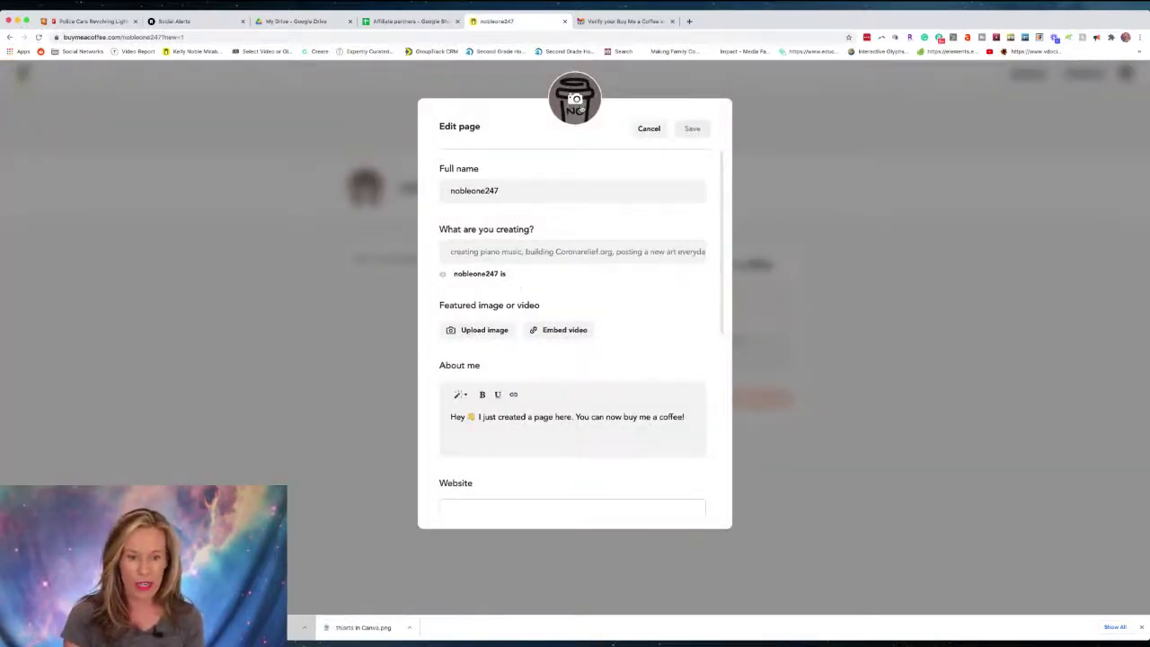
left_click(581, 108)
left_click(673, 54)
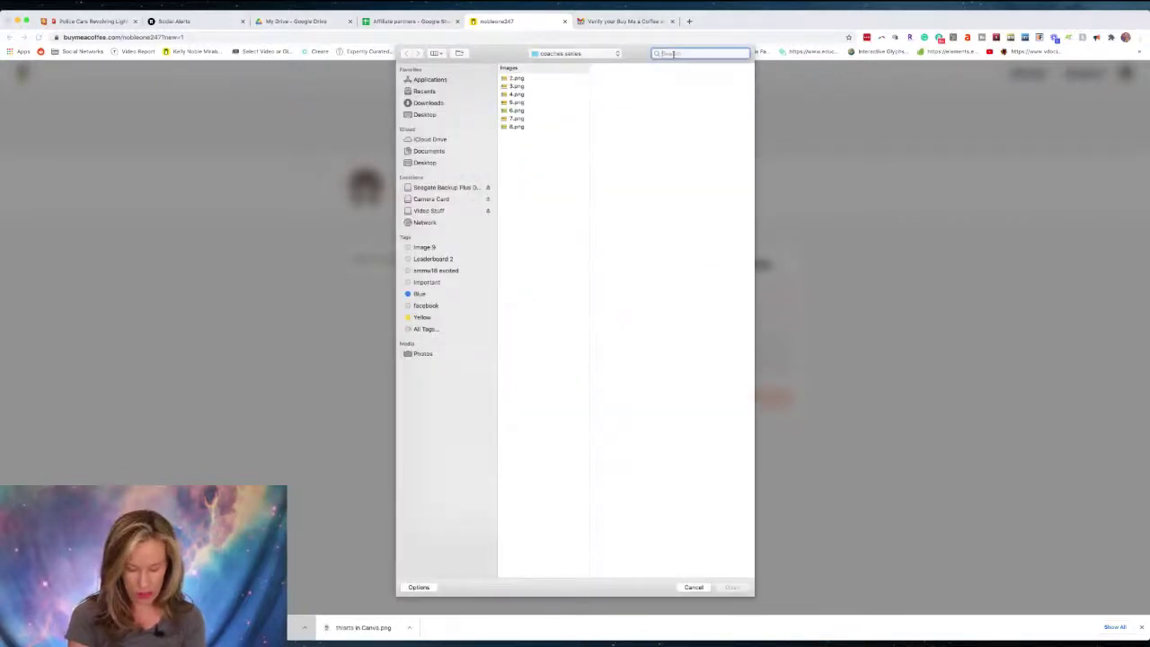
type("Kelly")
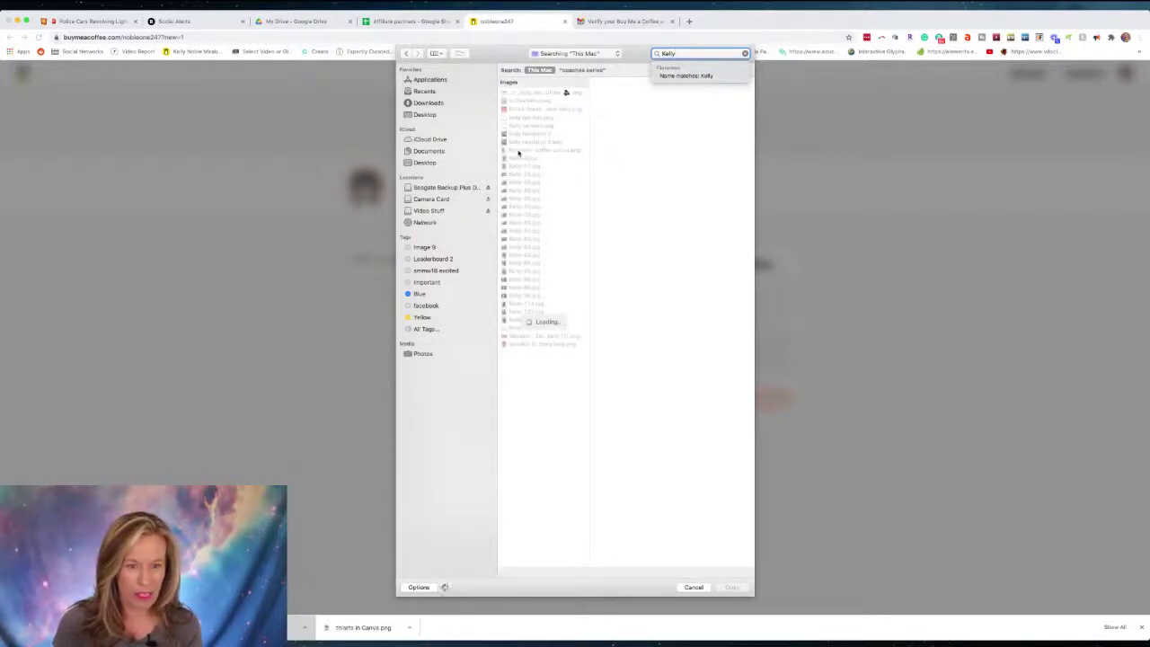
left_click(520, 142)
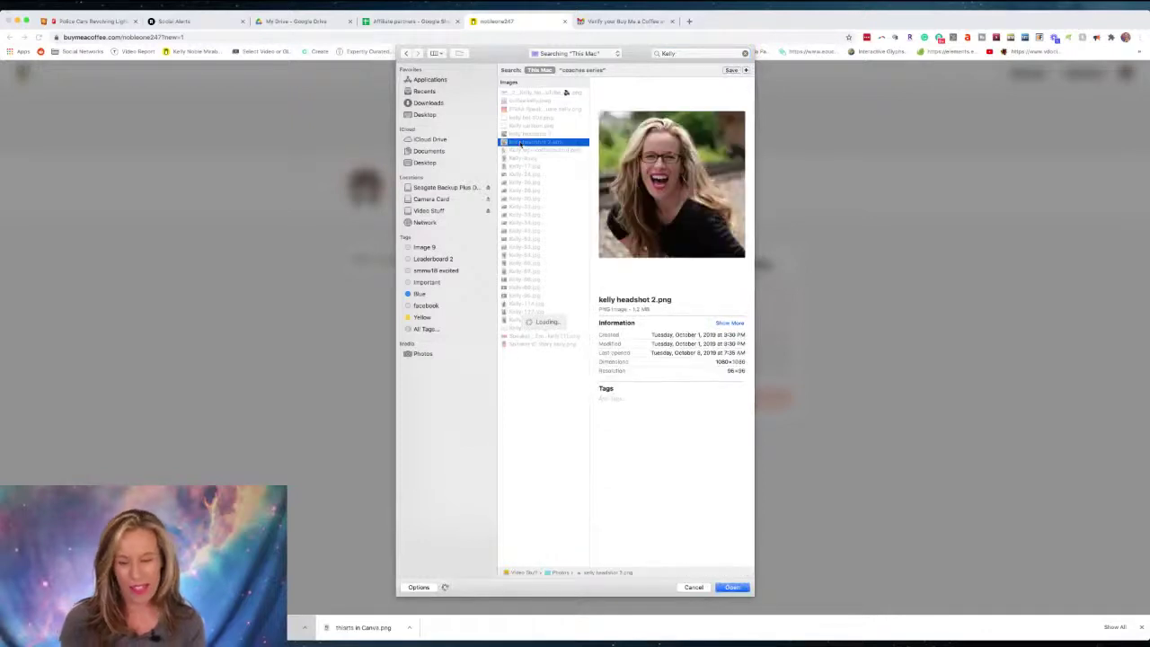
left_click(732, 587)
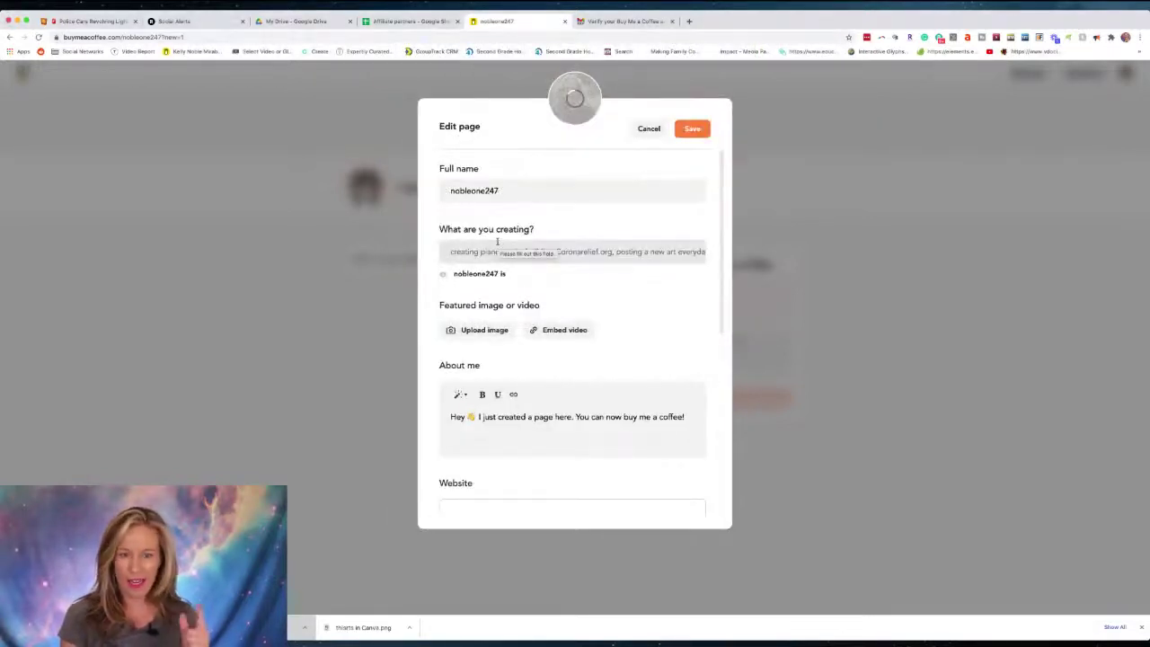
Replace the full name with a new profile name and set 'Content Marketing, Digital Marketing, Chatbots' as what's created.
double_click(512, 189)
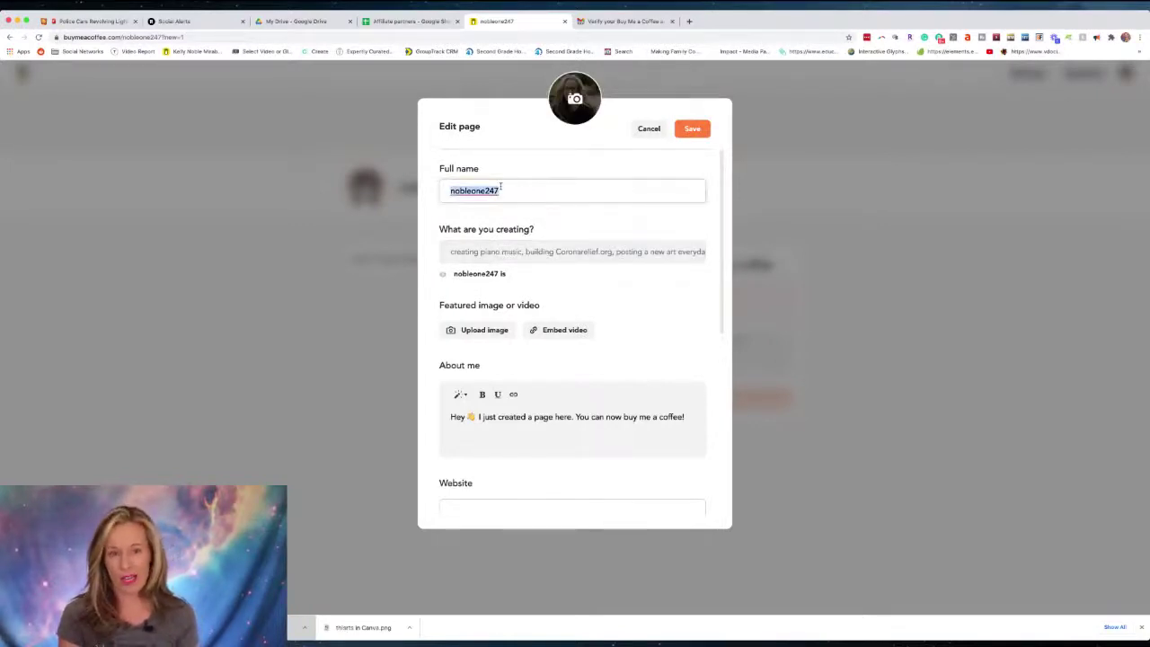
type("Kelly's other")
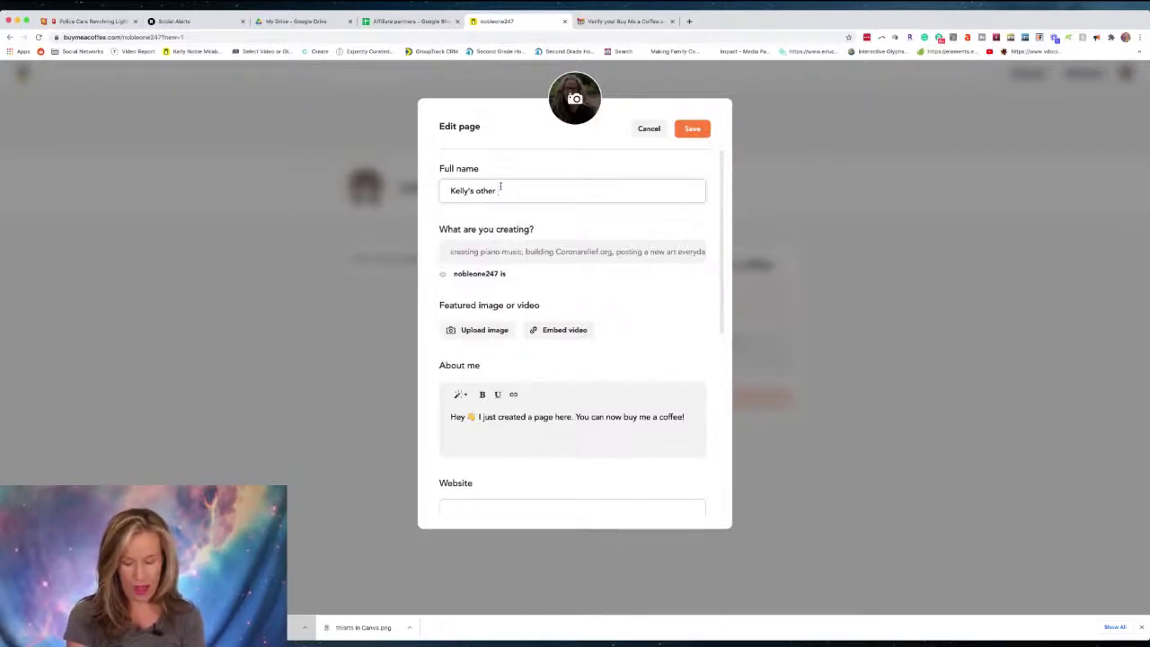
type(" profile")
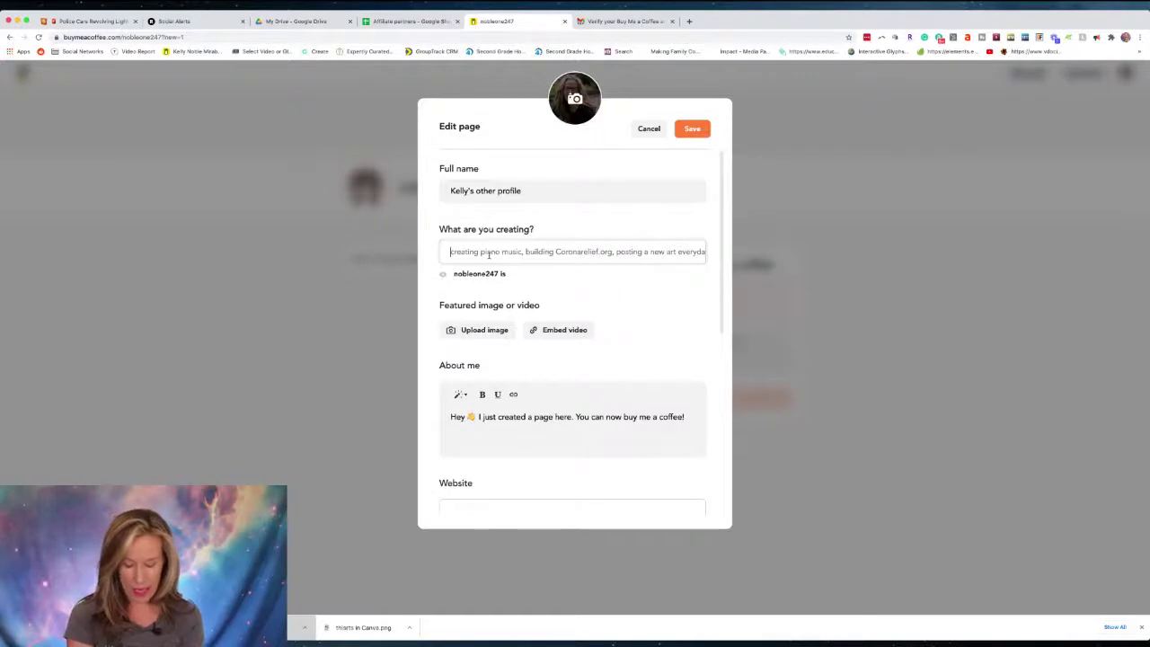
type("Content ")
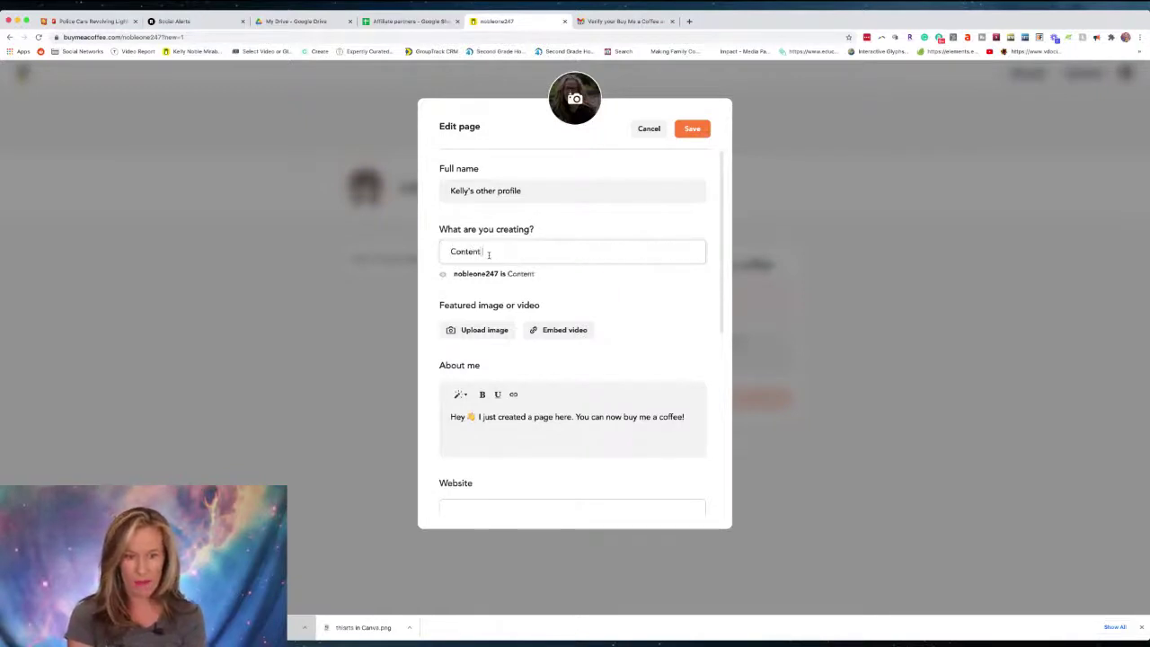
type("Marketing")
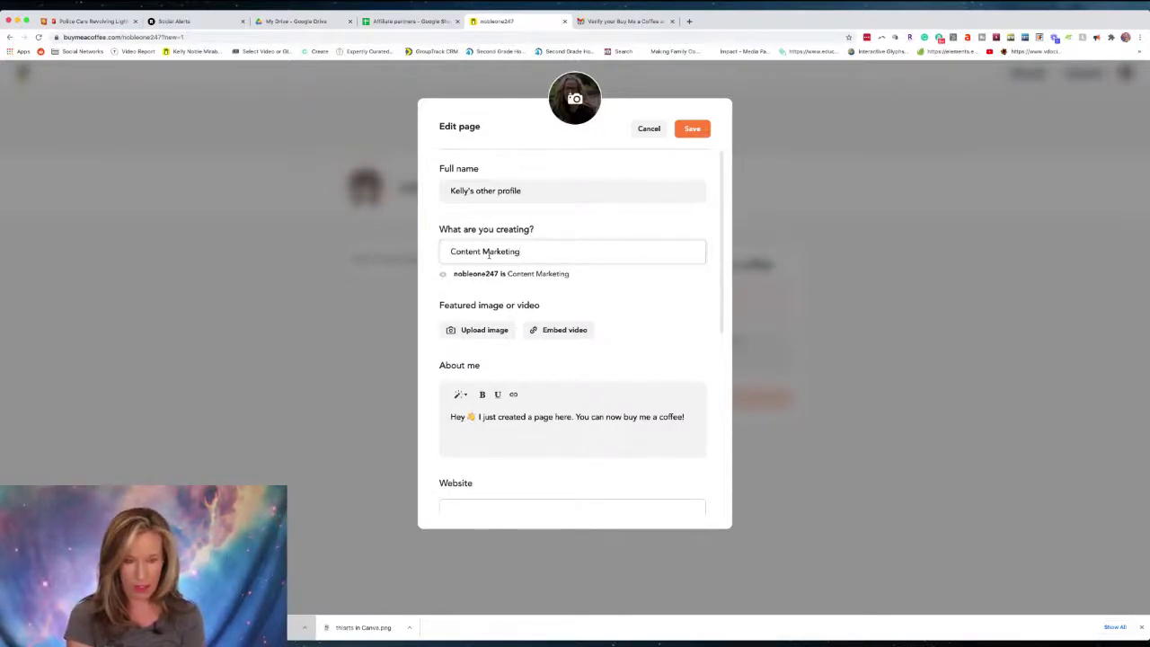
type(", Digital Marketin")
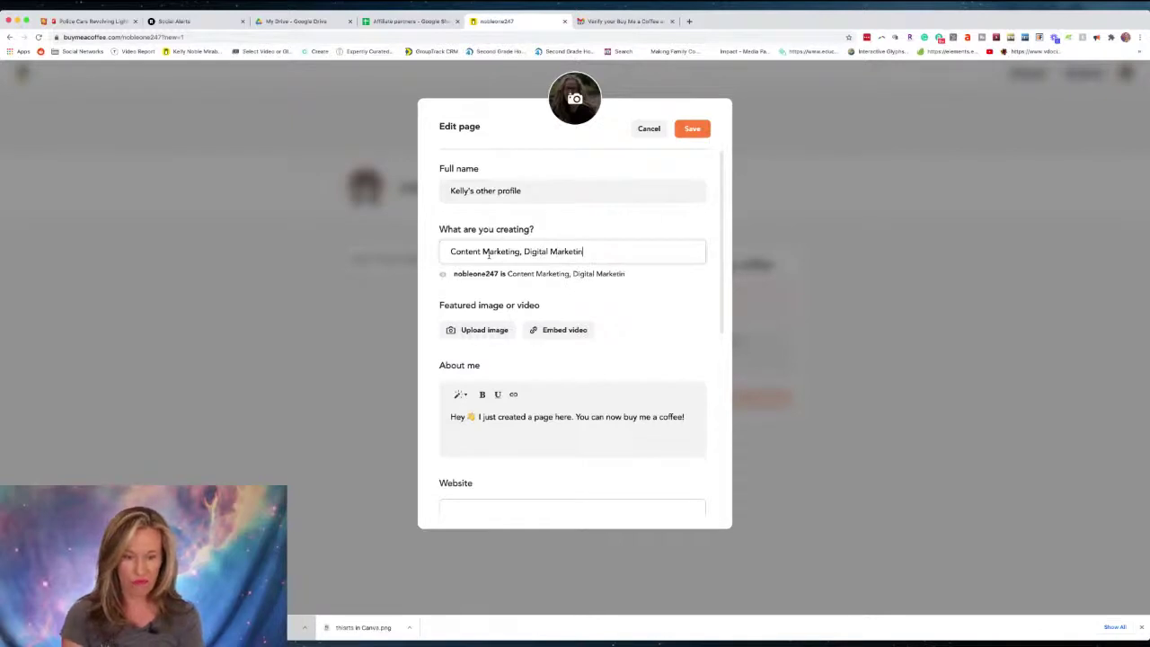
type("g")
type(", Chatbots")
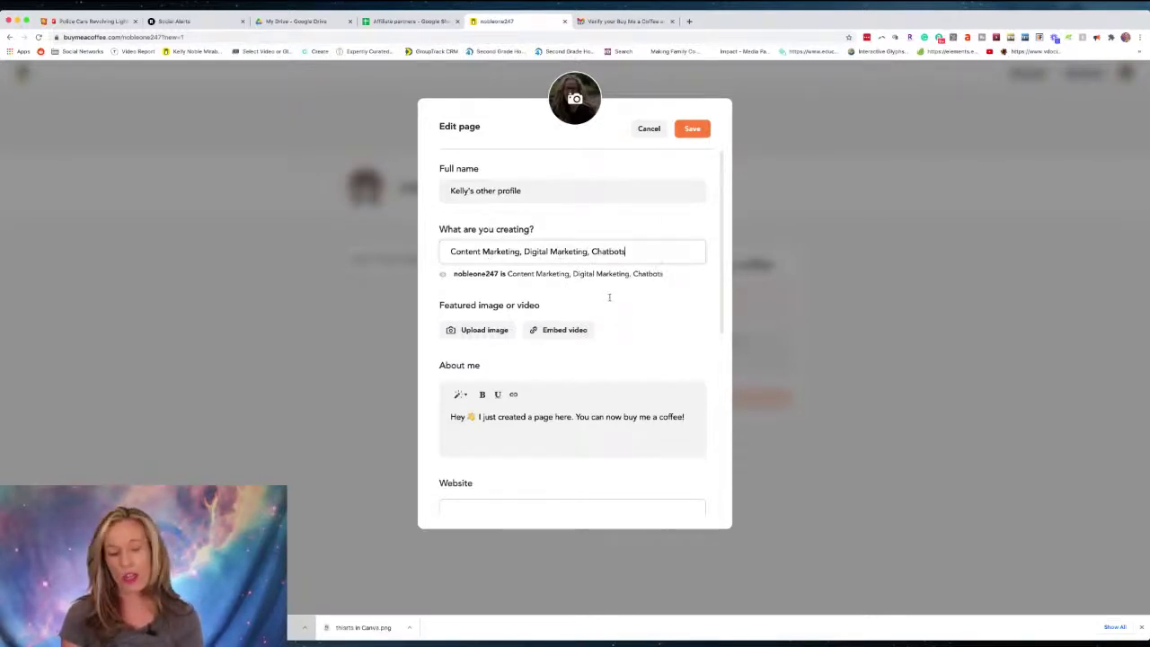
left_click(609, 297)
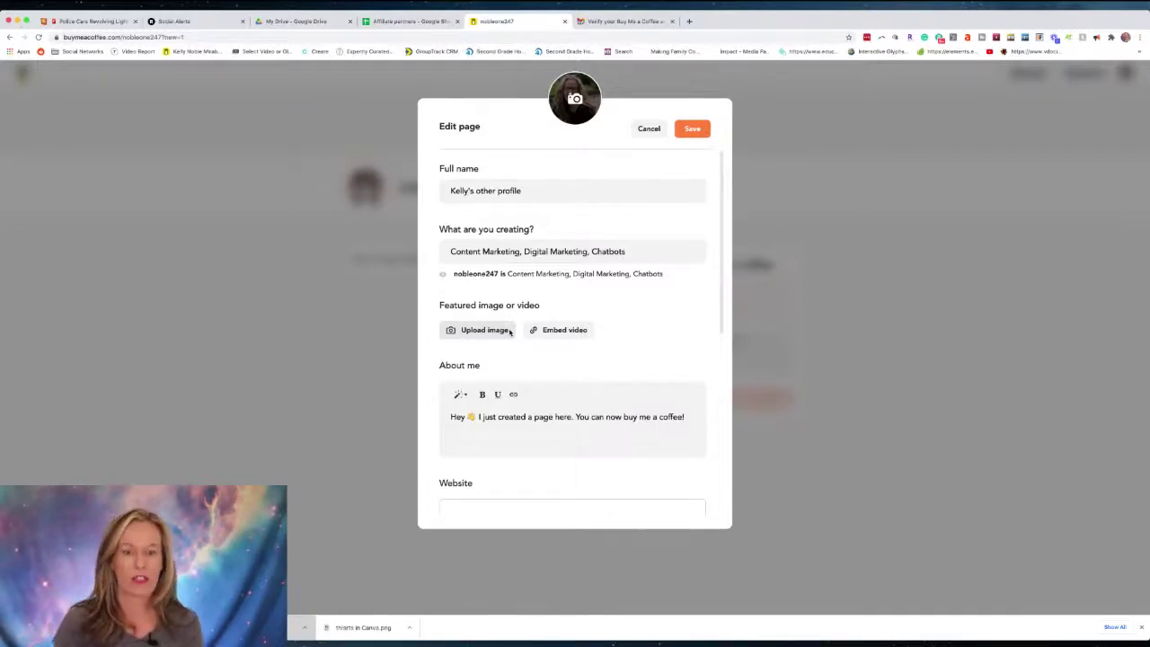
Load the existing Buy Me a Coffee page in the Gmail tab, then return to the new page's editor.
left_click(618, 21)
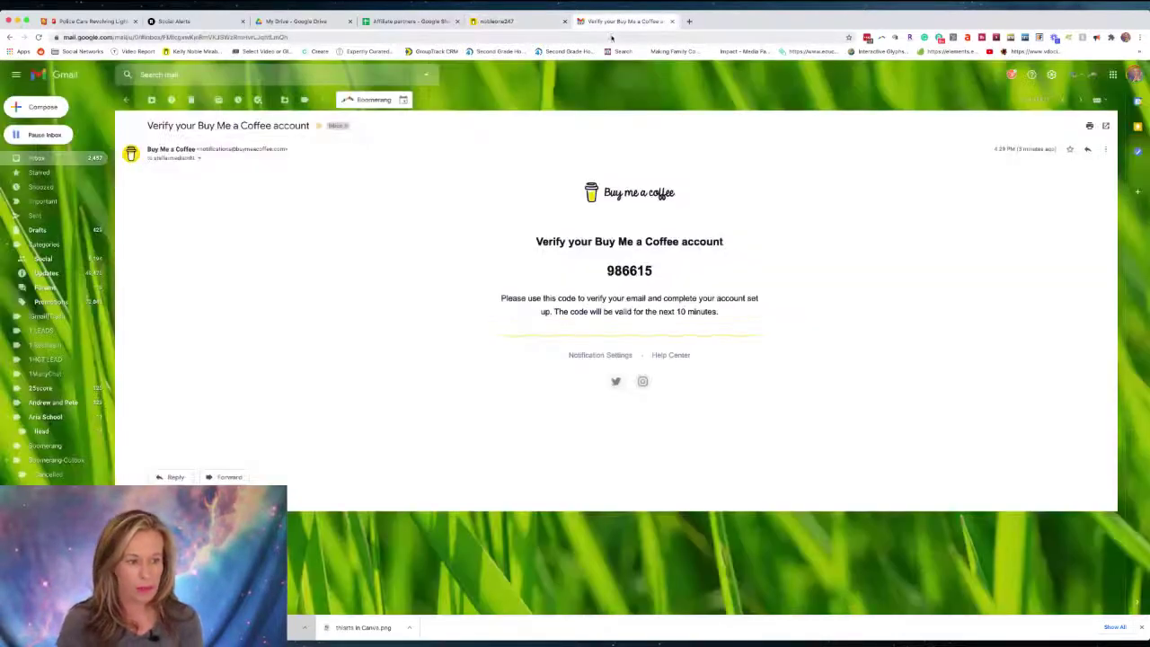
left_click(611, 38)
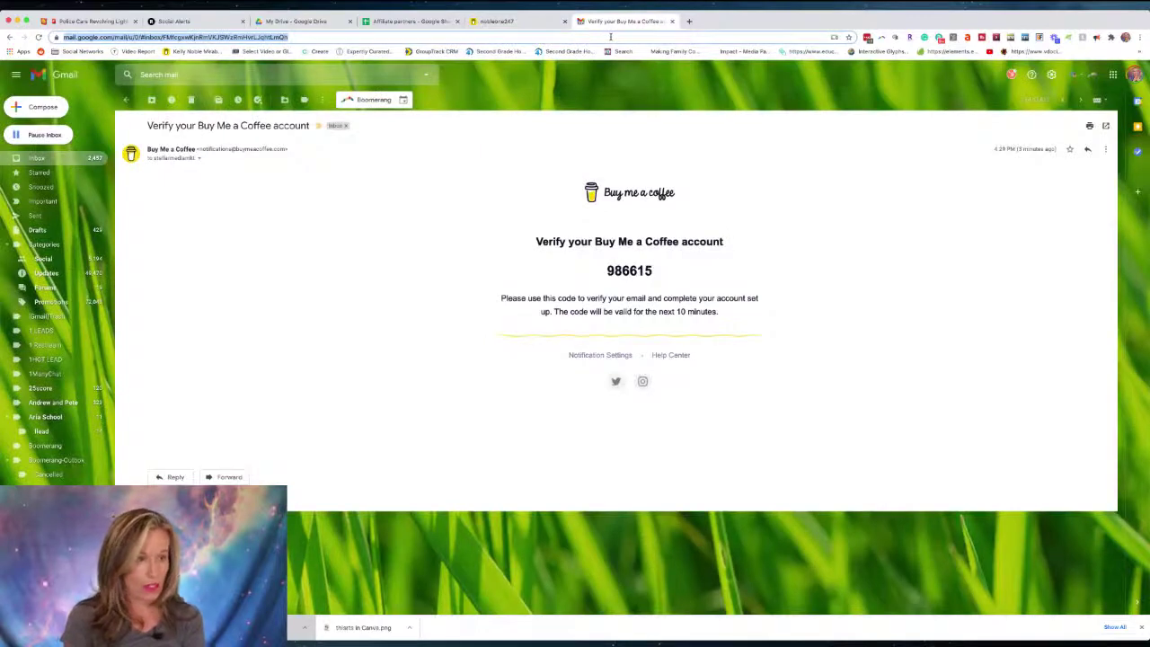
type("buy")
key("Return")
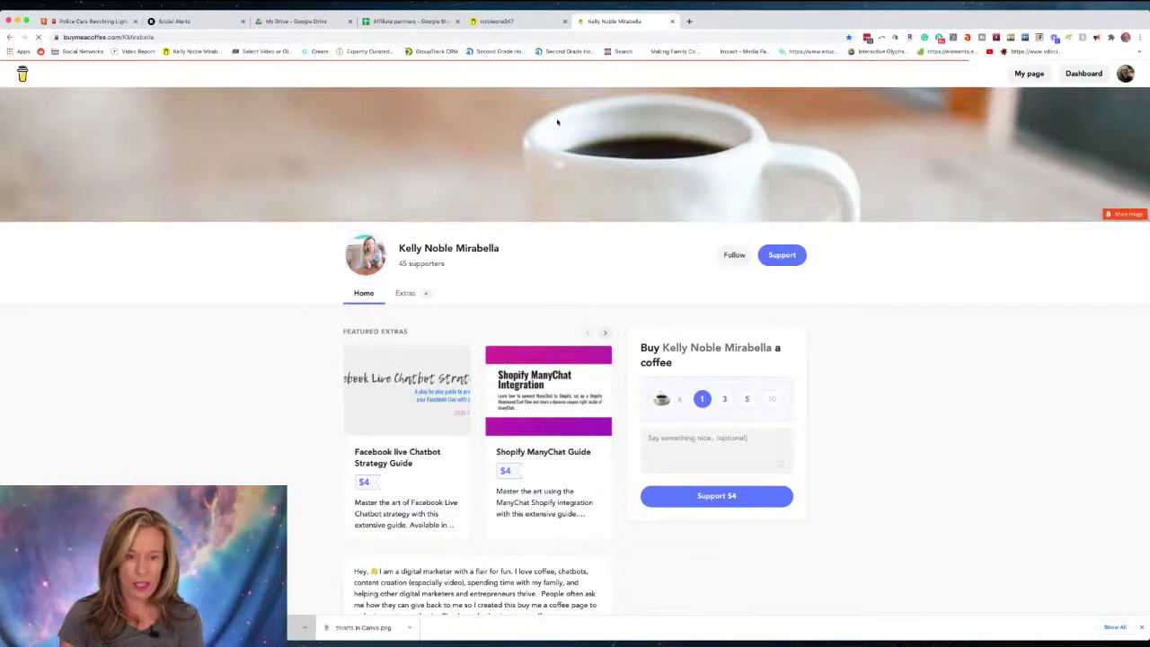
left_click(496, 21)
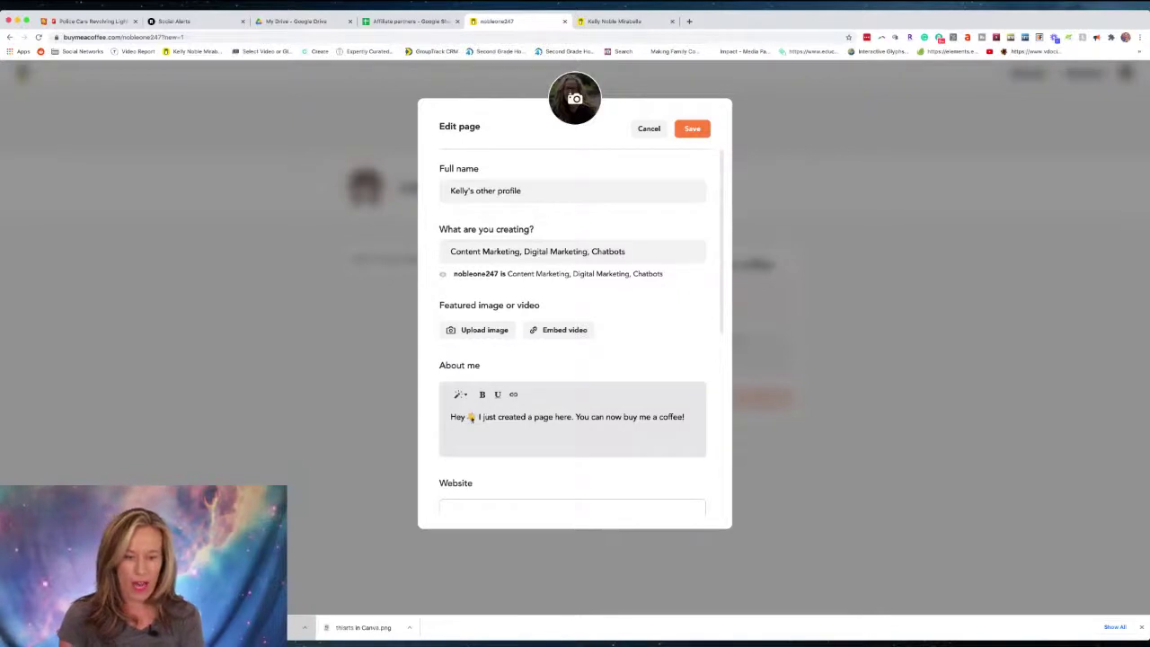
Set the support item's icon to the pizza emoji from Food & Drink.
scroll(490, 418, "down", 5)
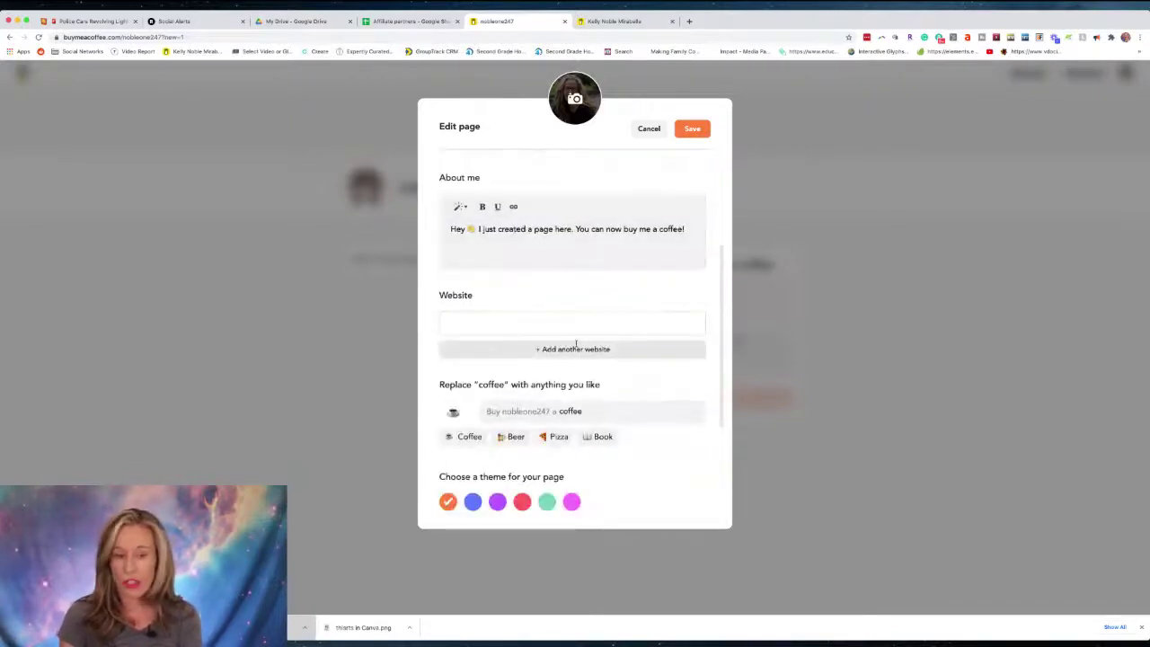
left_click(570, 325)
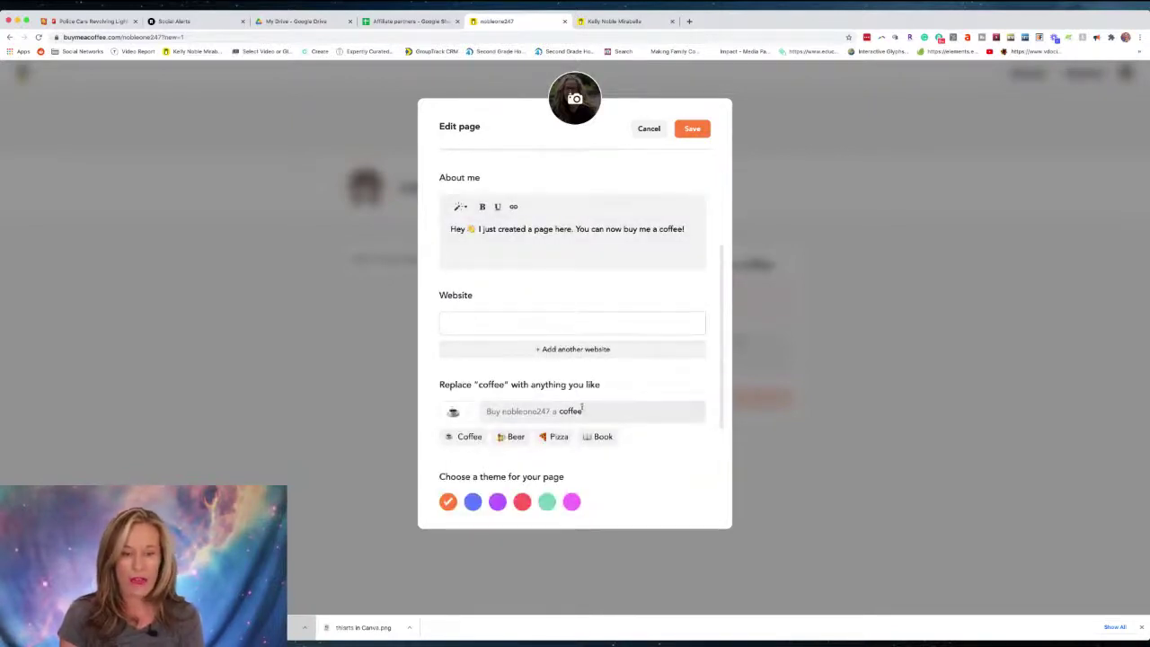
scroll(478, 386, "down", 2)
scroll(478, 386, "down", 1)
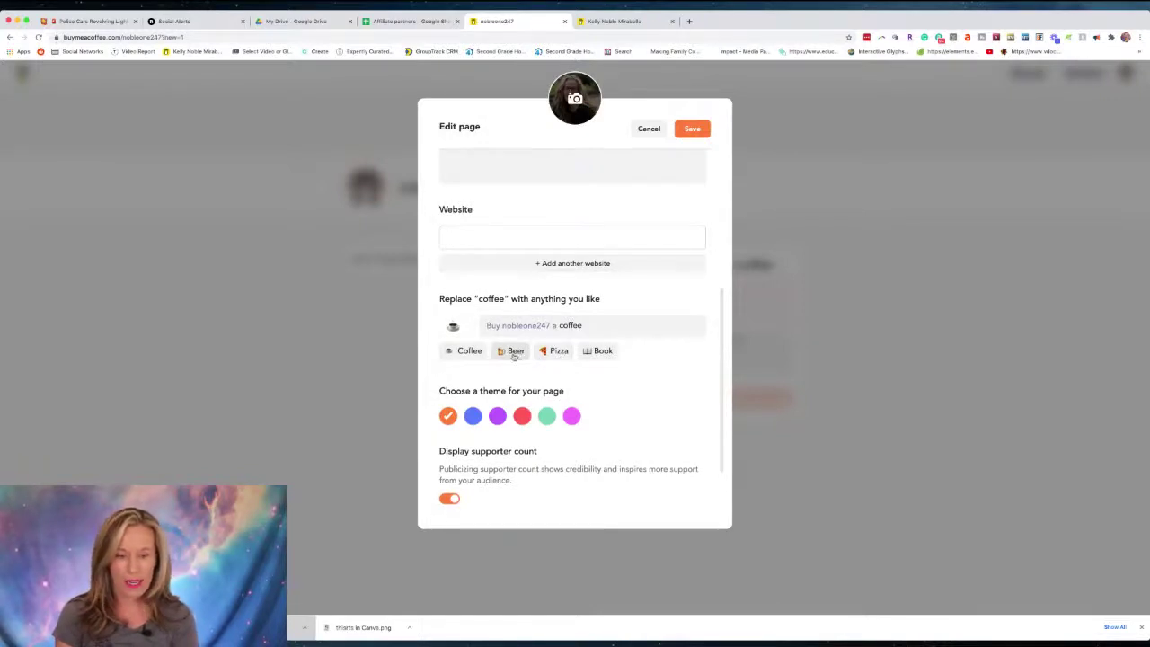
left_click(457, 327)
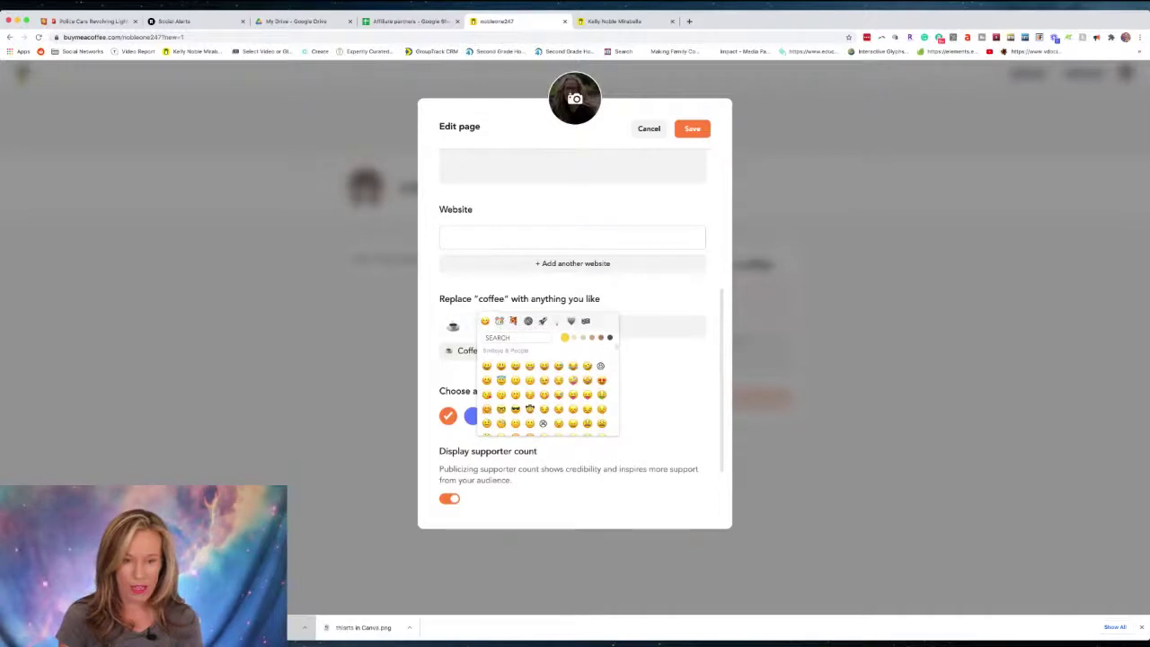
left_click(499, 321)
left_click(513, 320)
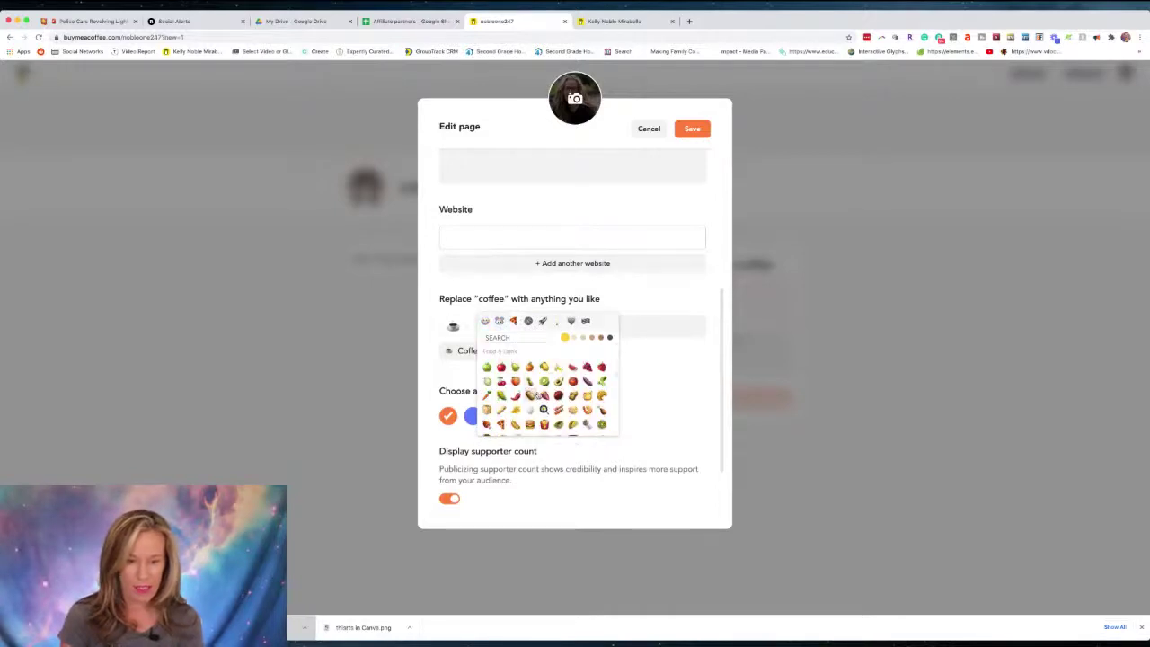
scroll(536, 396, "down", 1)
left_click(501, 381)
left_click(693, 369)
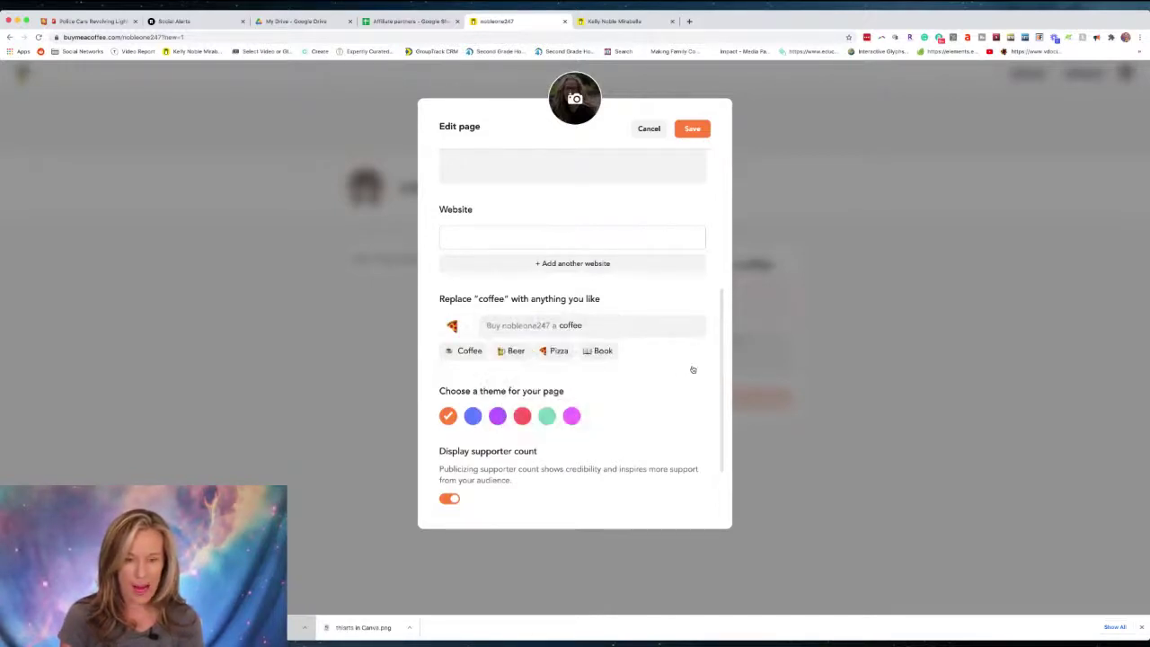
Choose Pizza as the support item and retype its name as 'pizza'.
left_click(557, 350)
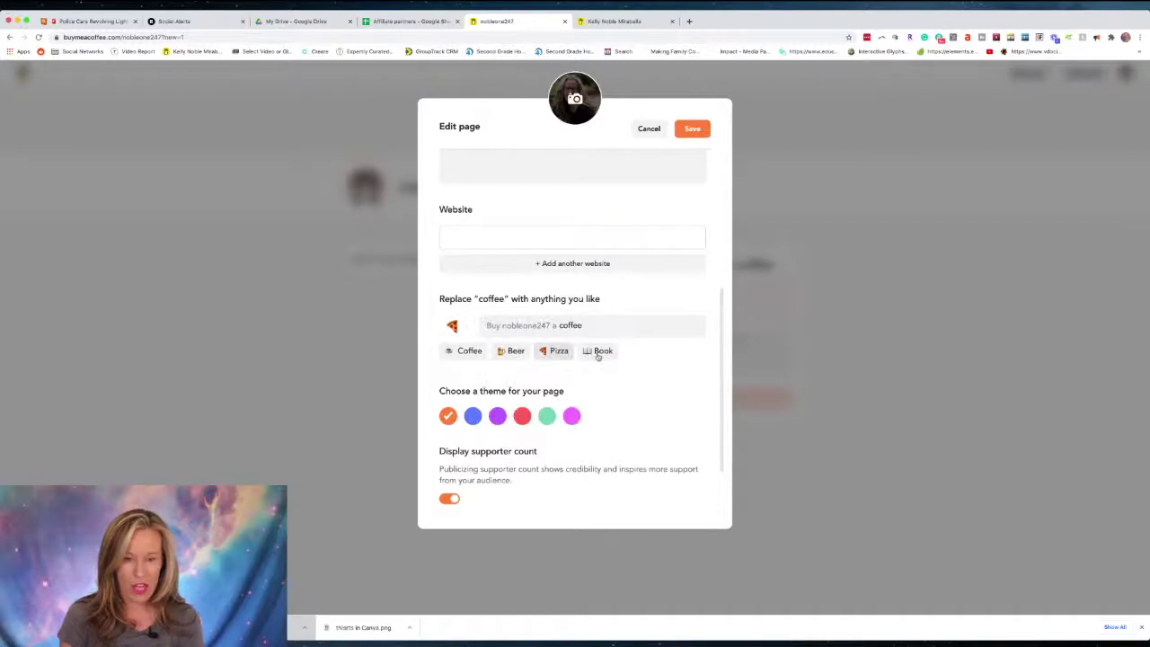
double_click(572, 325)
key("BackSpace")
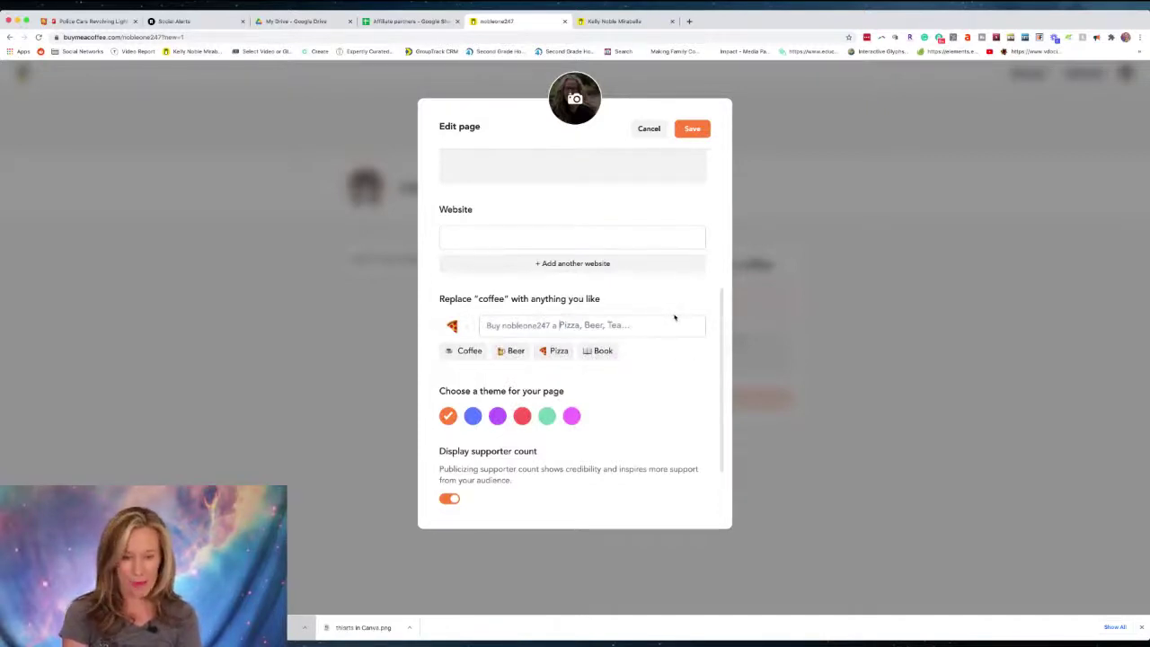
type("car")
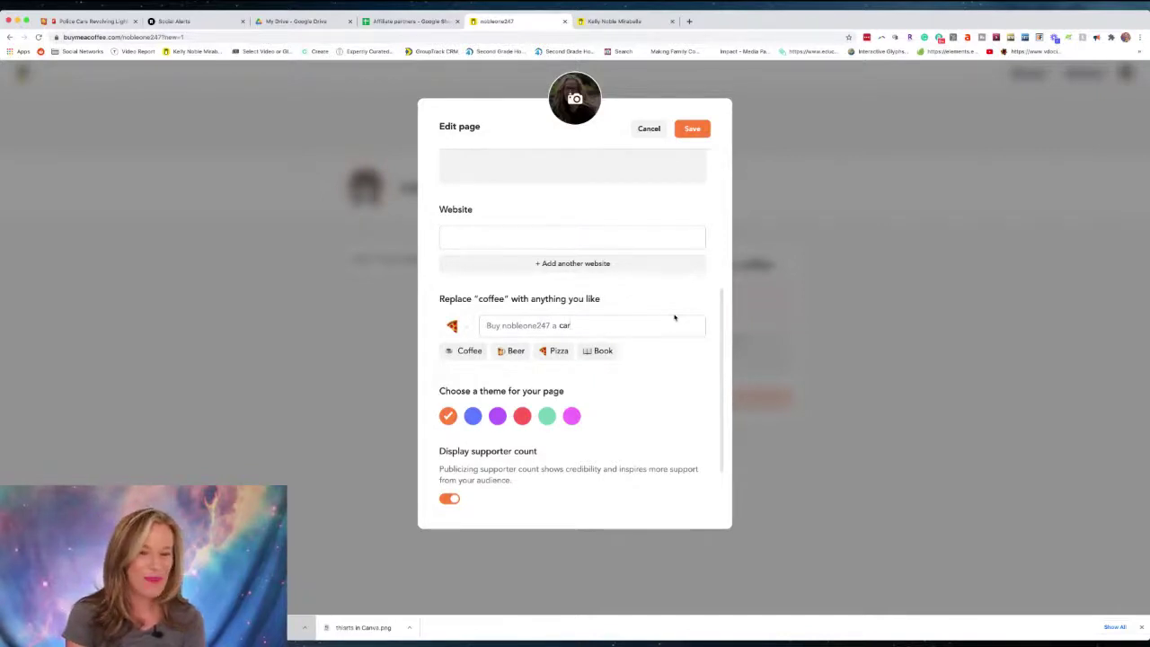
key("BackSpace")
key("BackSpace")
key("BackSpace")
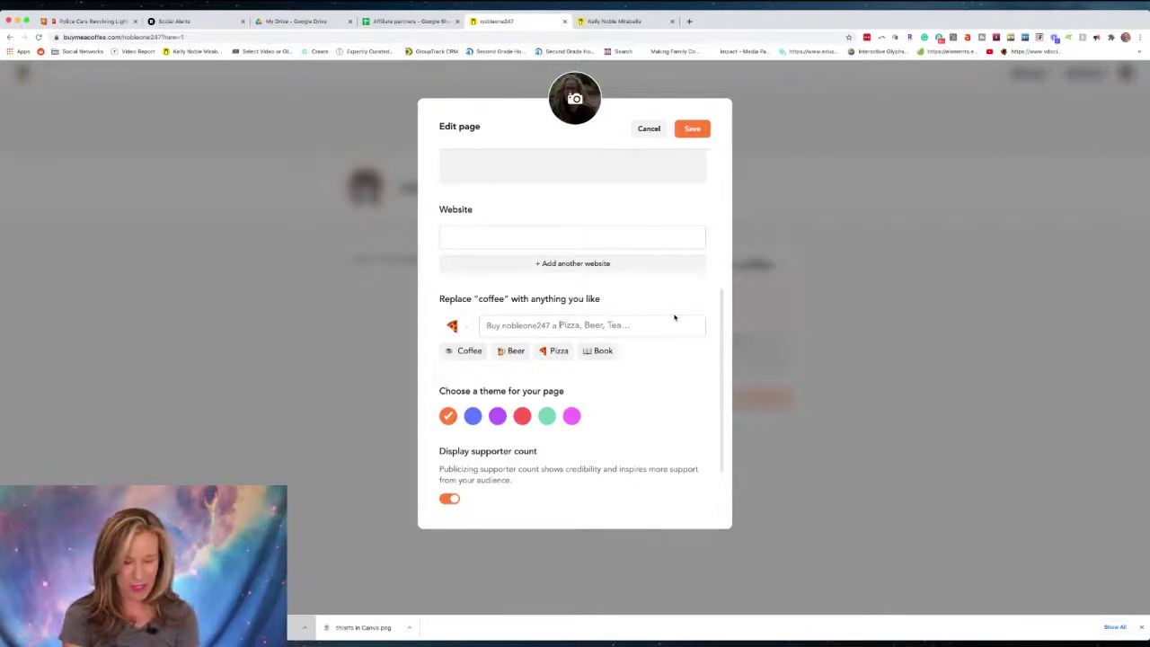
type("pizza")
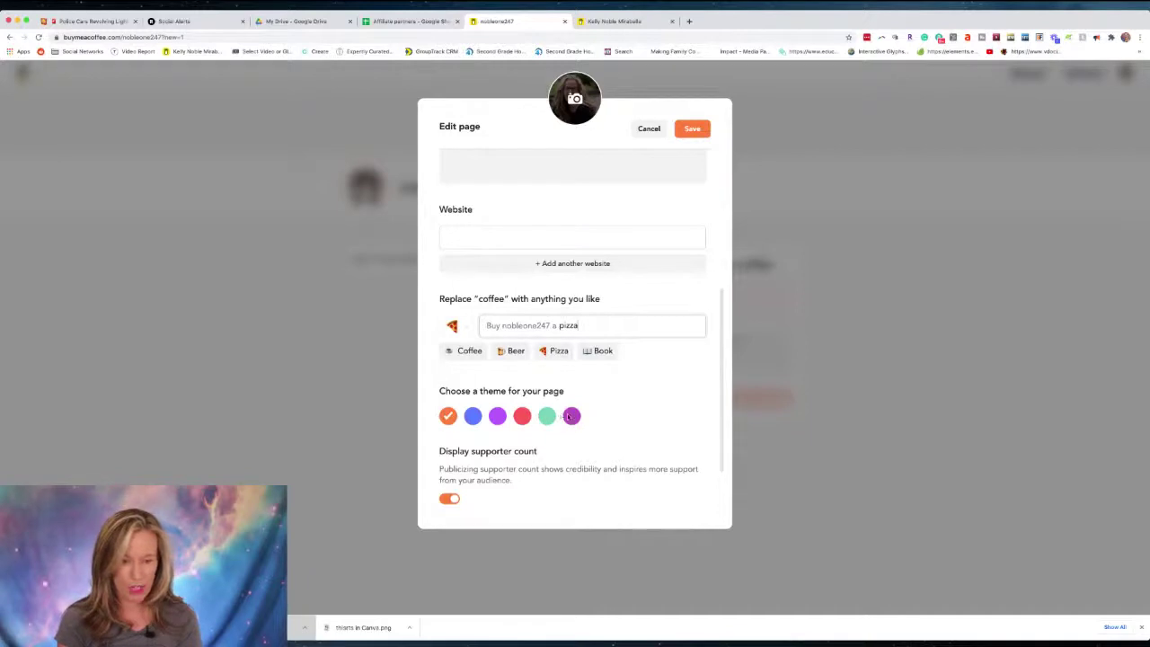
Focus the Twitter username field, then highlight the 45 supporters count on the established page.
scroll(590, 439, "down", 2)
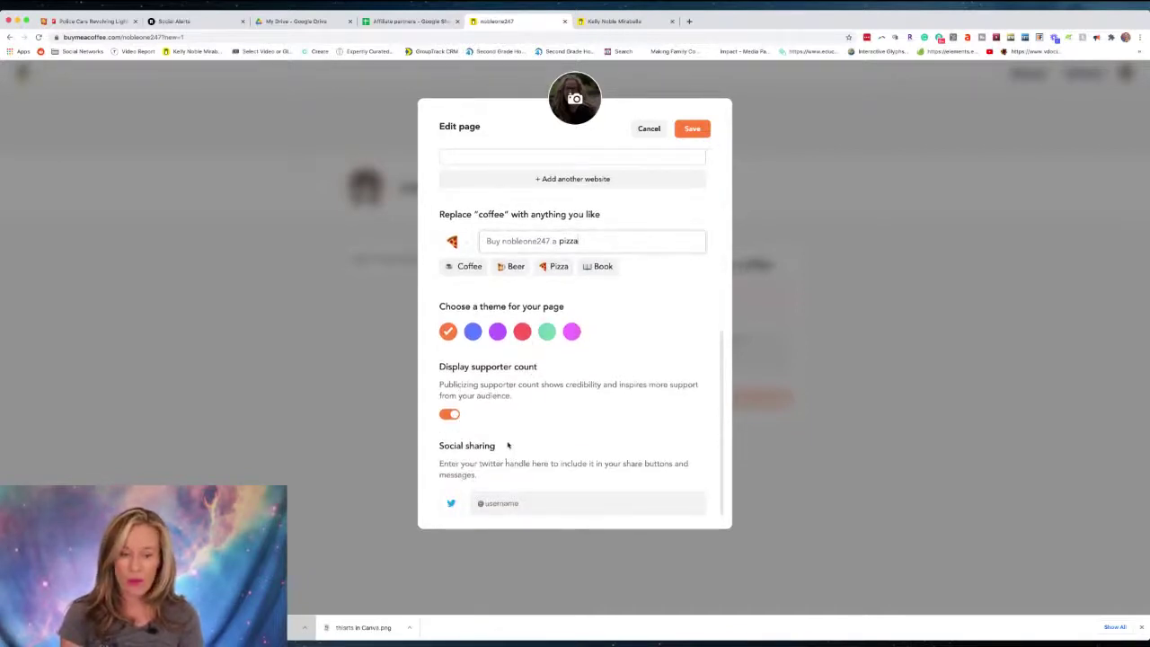
left_click(527, 503)
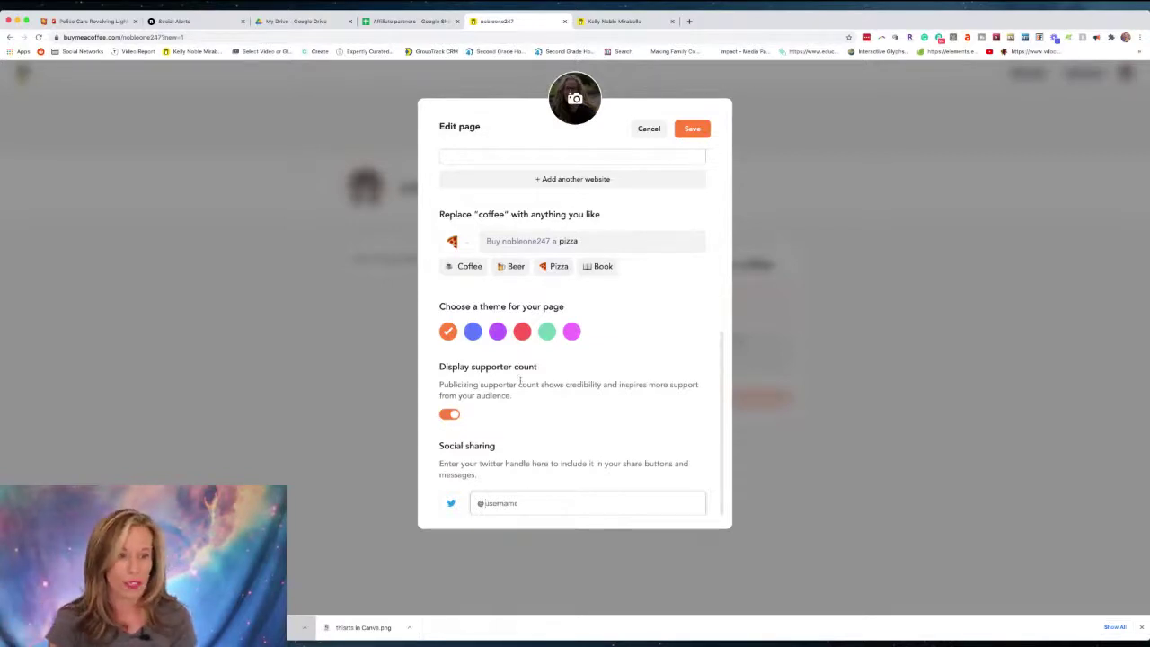
left_click(614, 20)
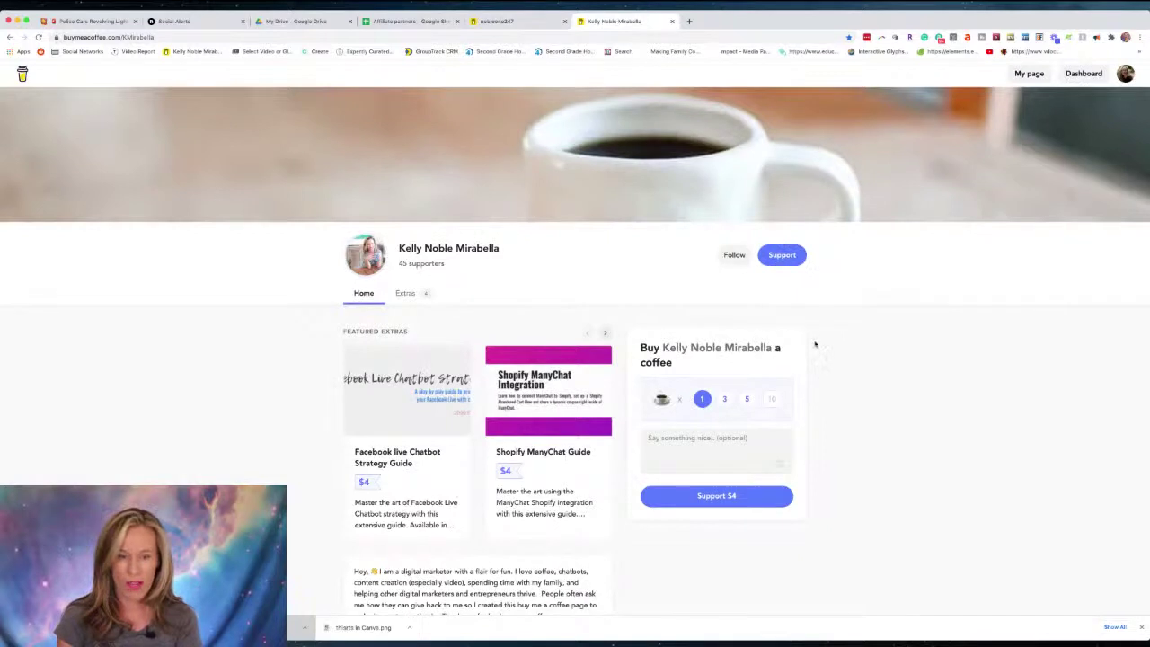
scroll(815, 345, "down", 1)
scroll(449, 223, "up", 1)
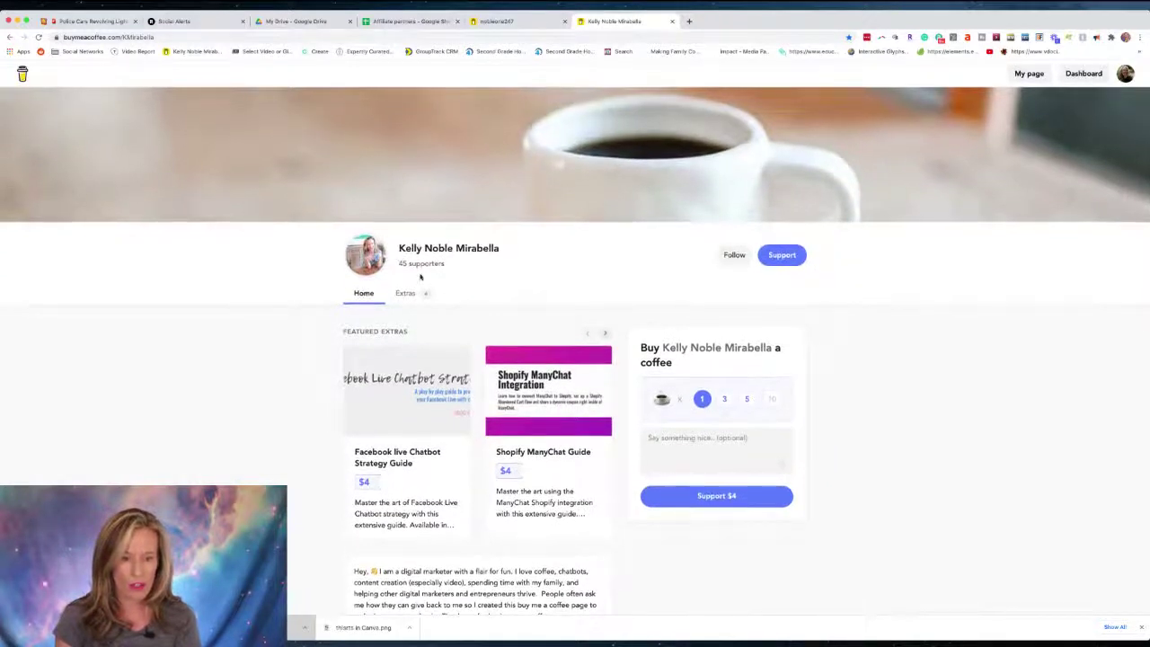
left_click_drag(397, 264, 450, 264)
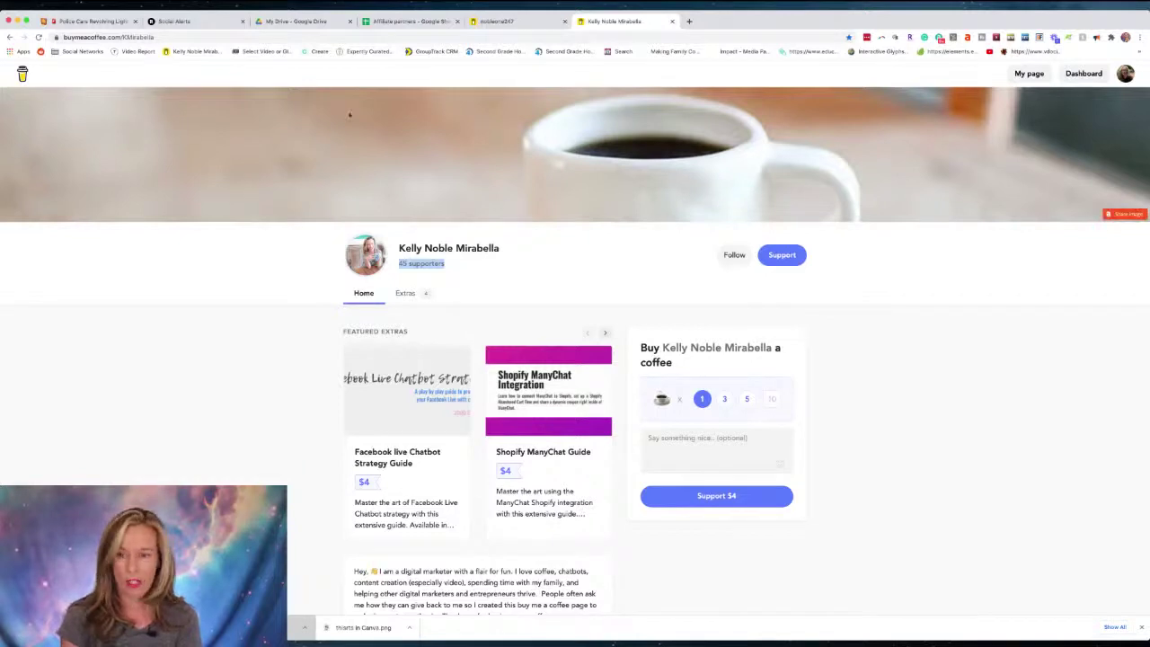
scroll(631, 231, "down", 5)
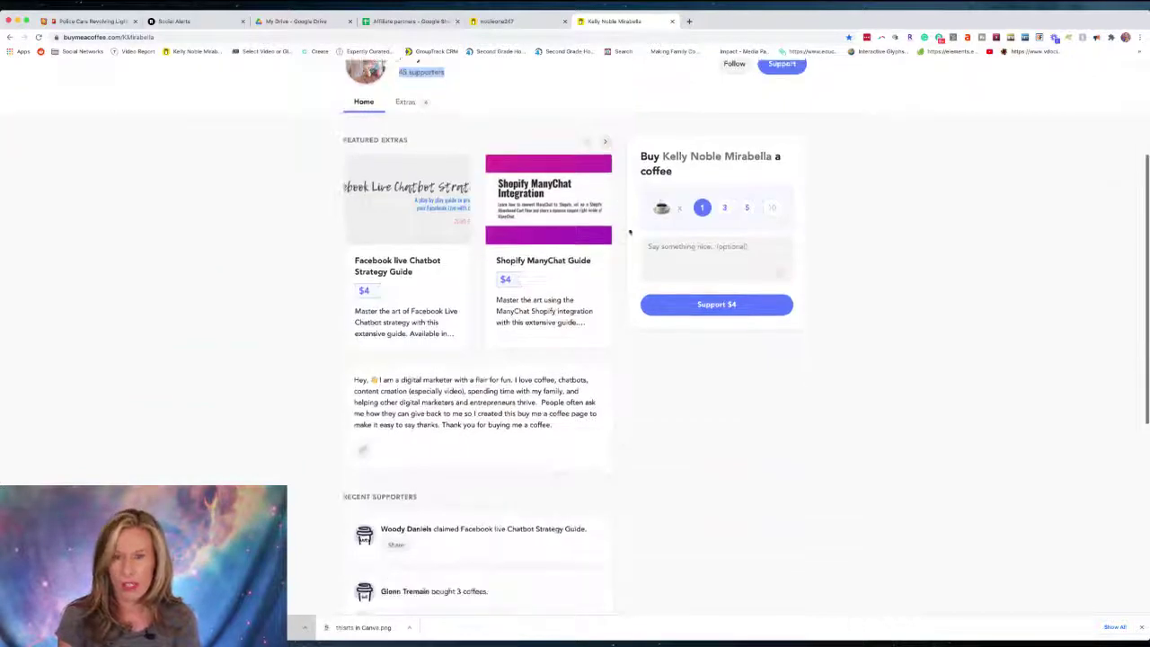
scroll(628, 232, "down", 3)
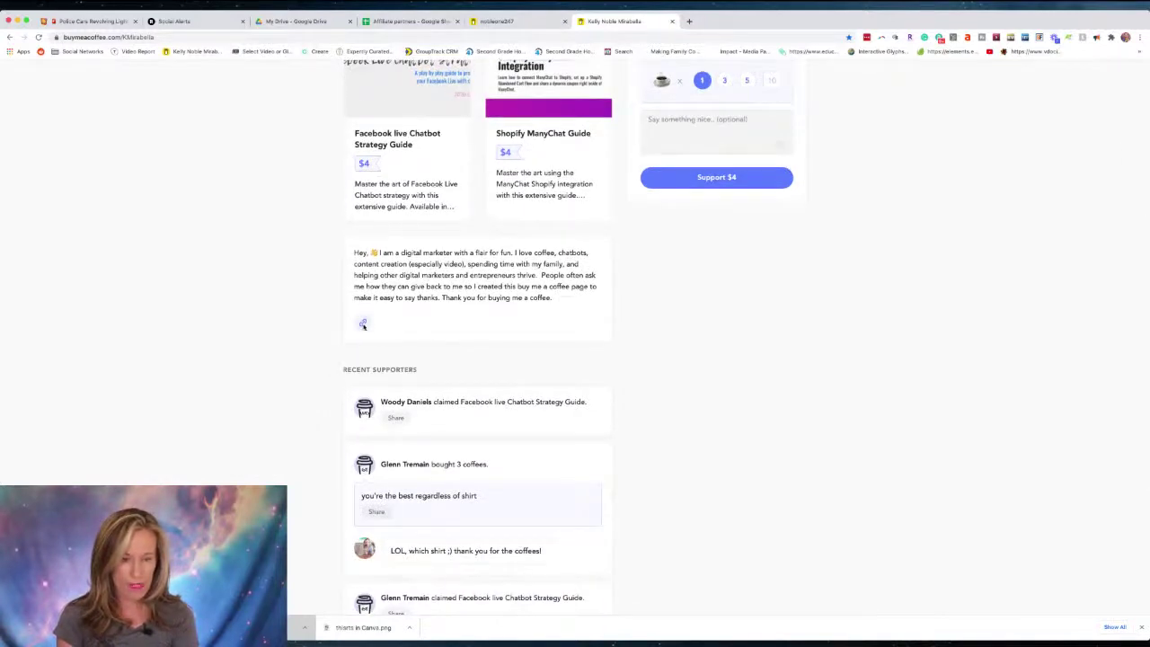
scroll(477, 422, "up", 3)
scroll(649, 263, "up", 4)
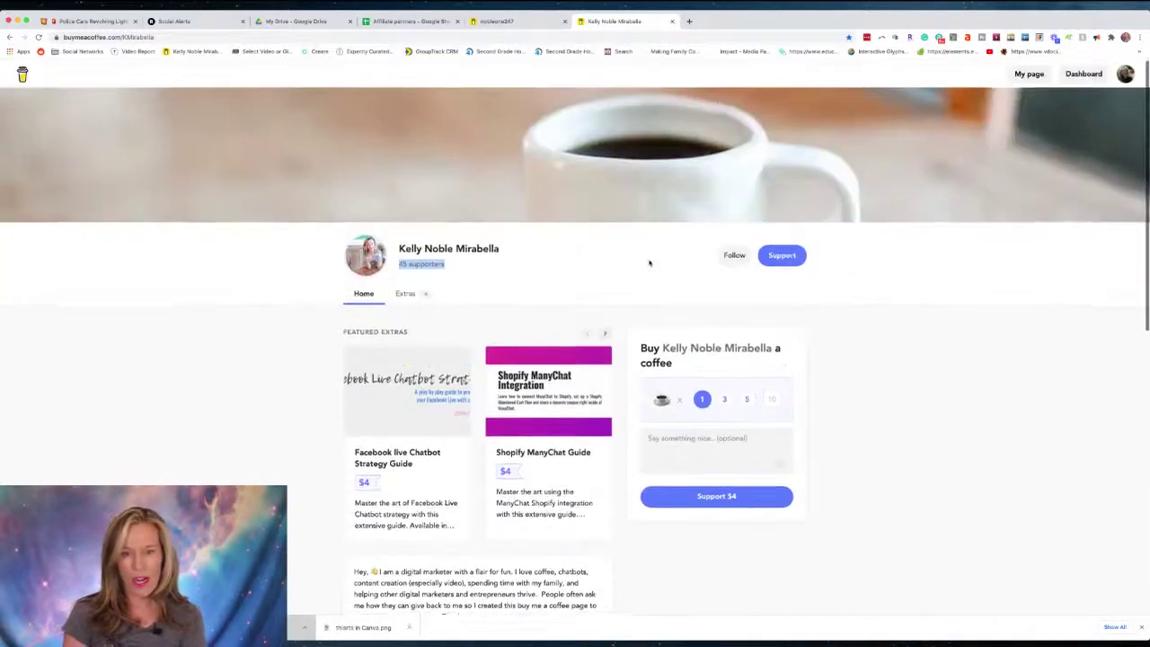
Save the new page's edits and go to its creator dashboard.
left_click(532, 21)
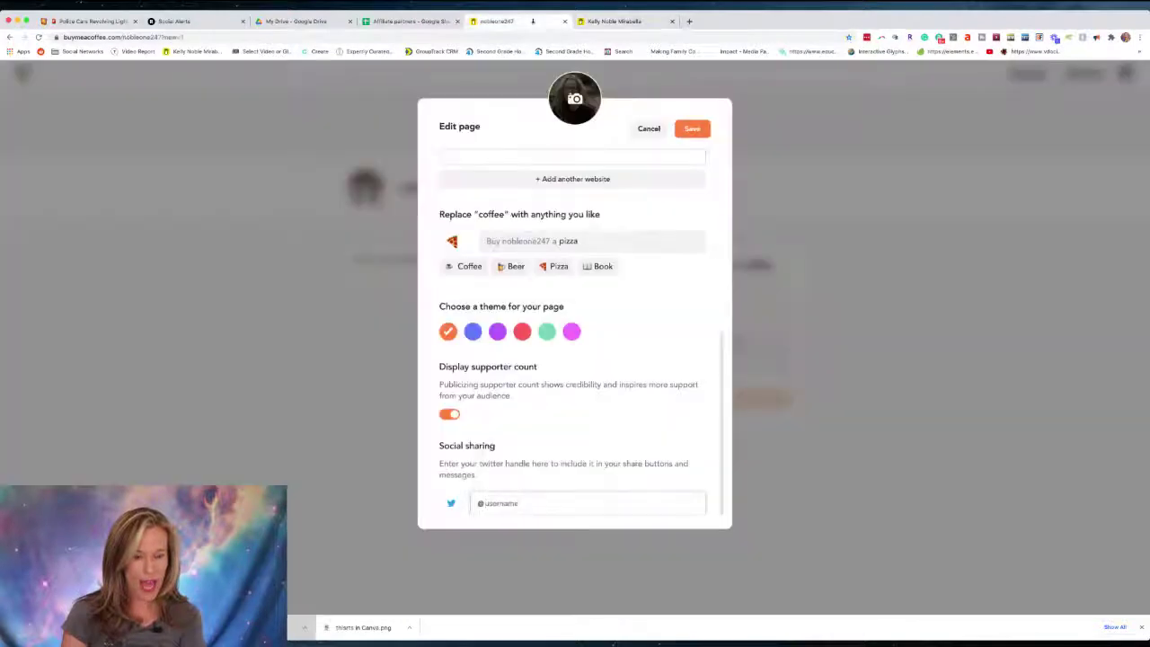
left_click(702, 133)
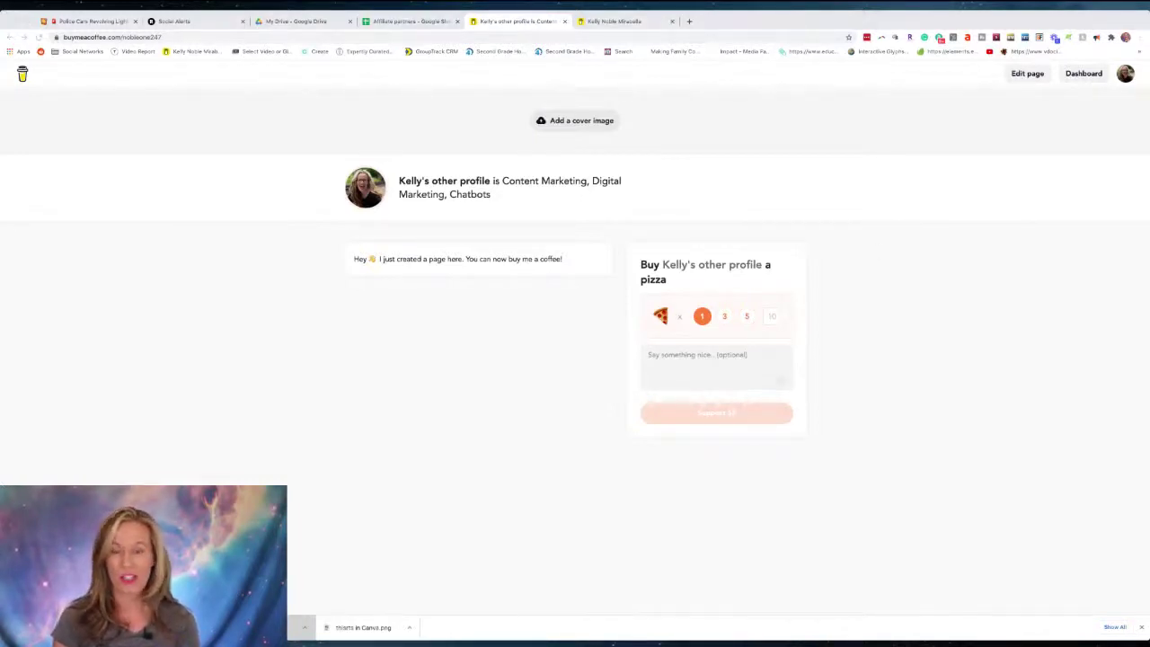
left_click(1083, 75)
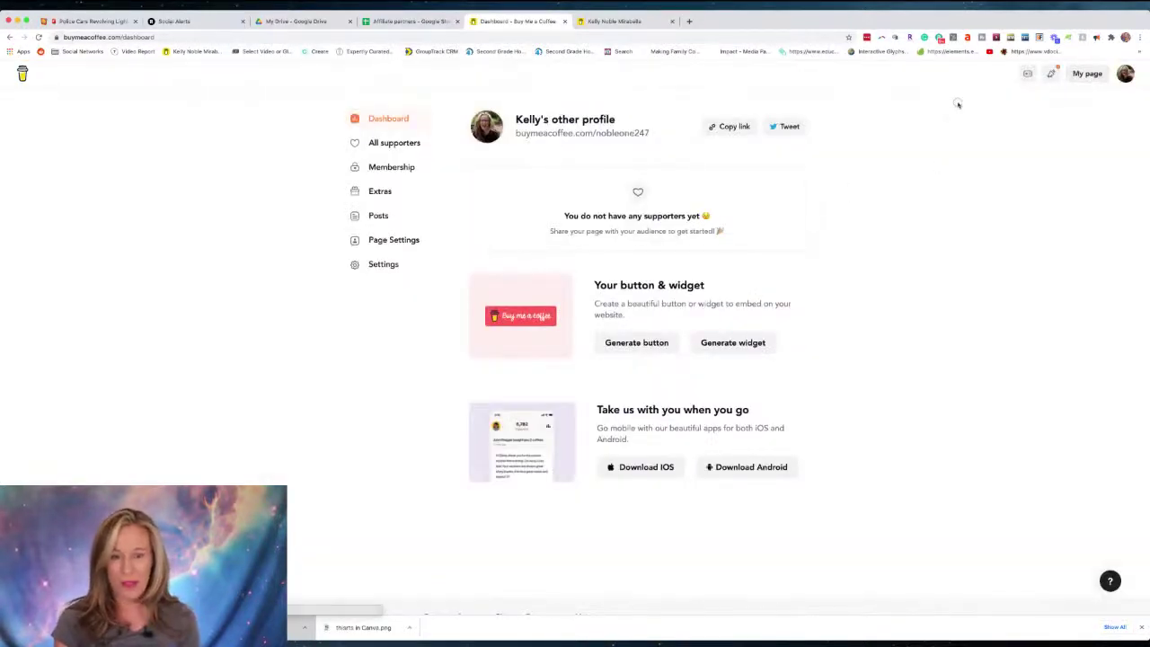
On Membership, raise the estimate to $10/month for $1900 from 200 members, zoomed to 150%.
left_click(724, 127)
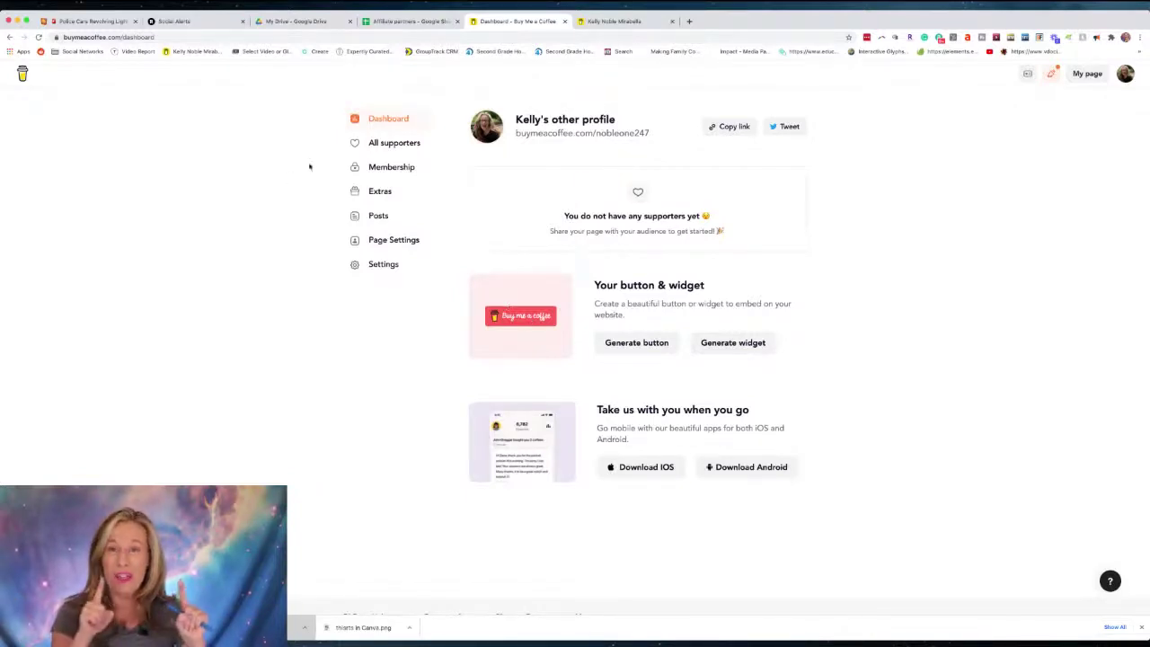
left_click(382, 167)
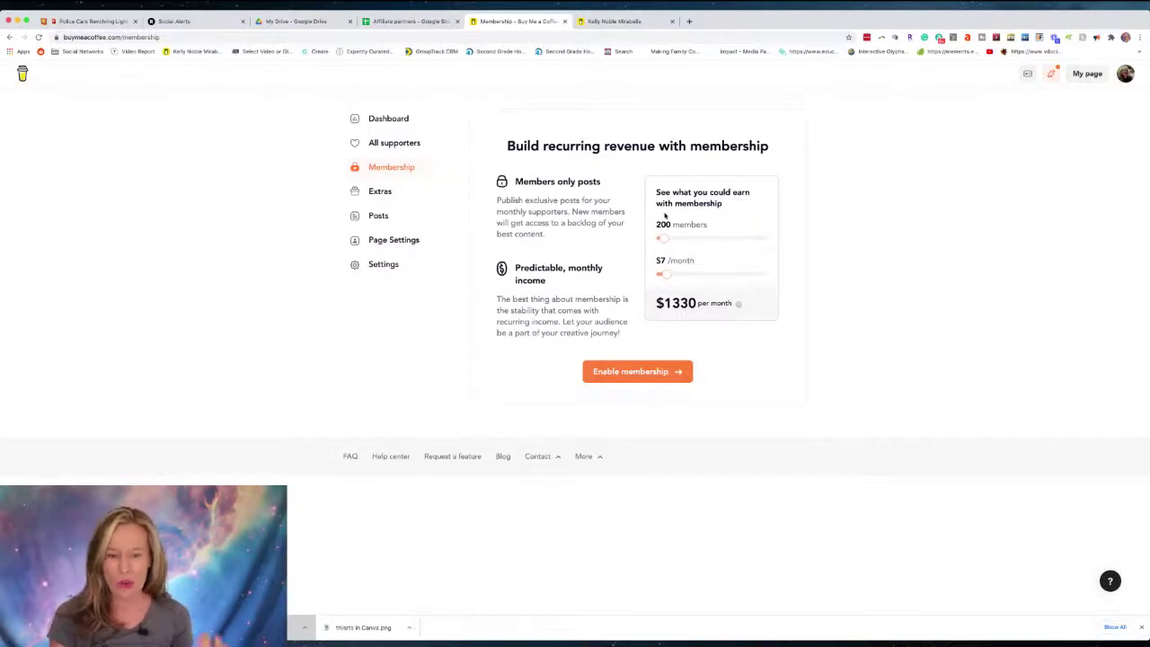
left_click_drag(662, 273, 671, 272)
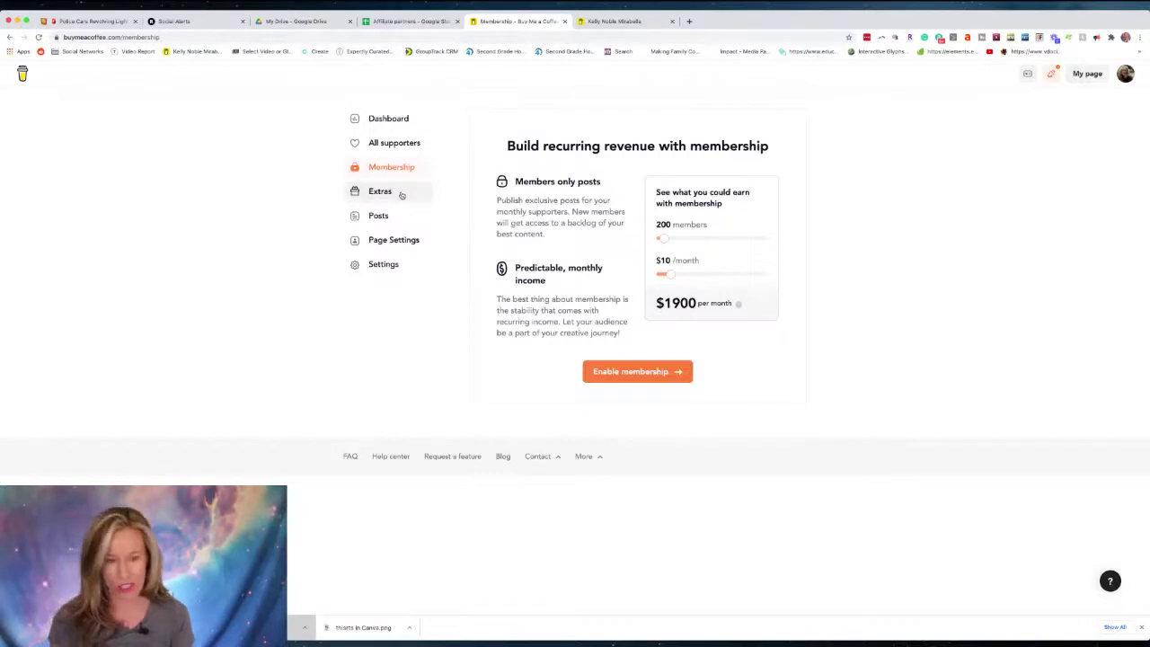
key("super+equal")
key("super+equal")
key("super+equal")
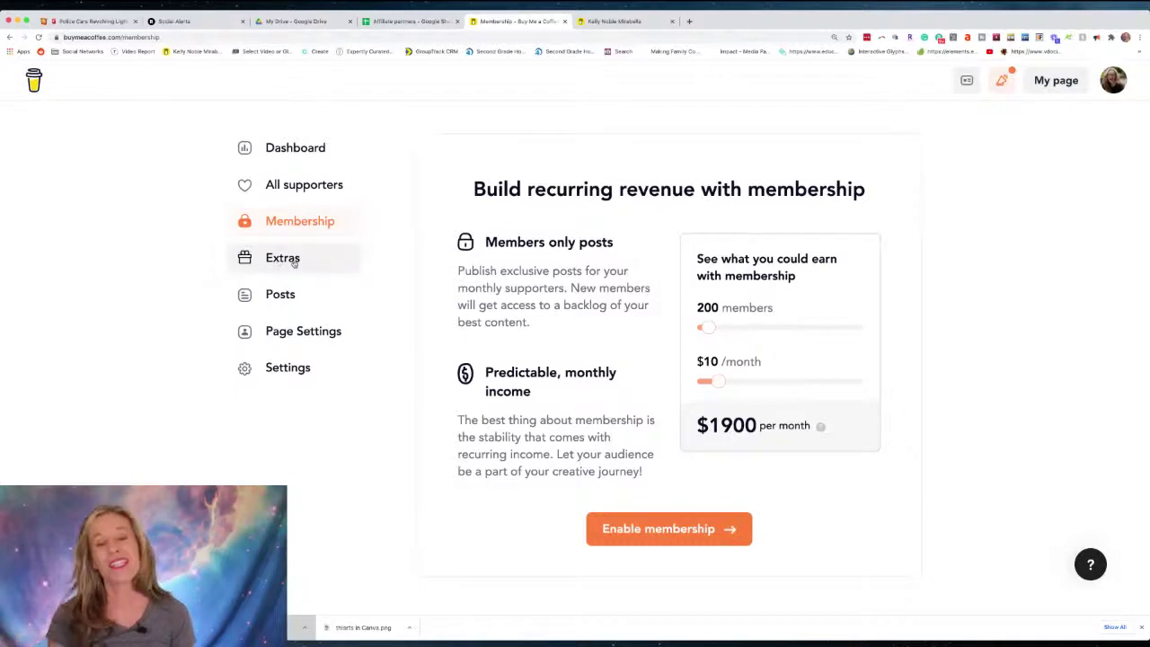
Browse Extras templates like Zoom event tickets, Ebooks, 1-1 consultation and Exclusive videos.
left_click(294, 262)
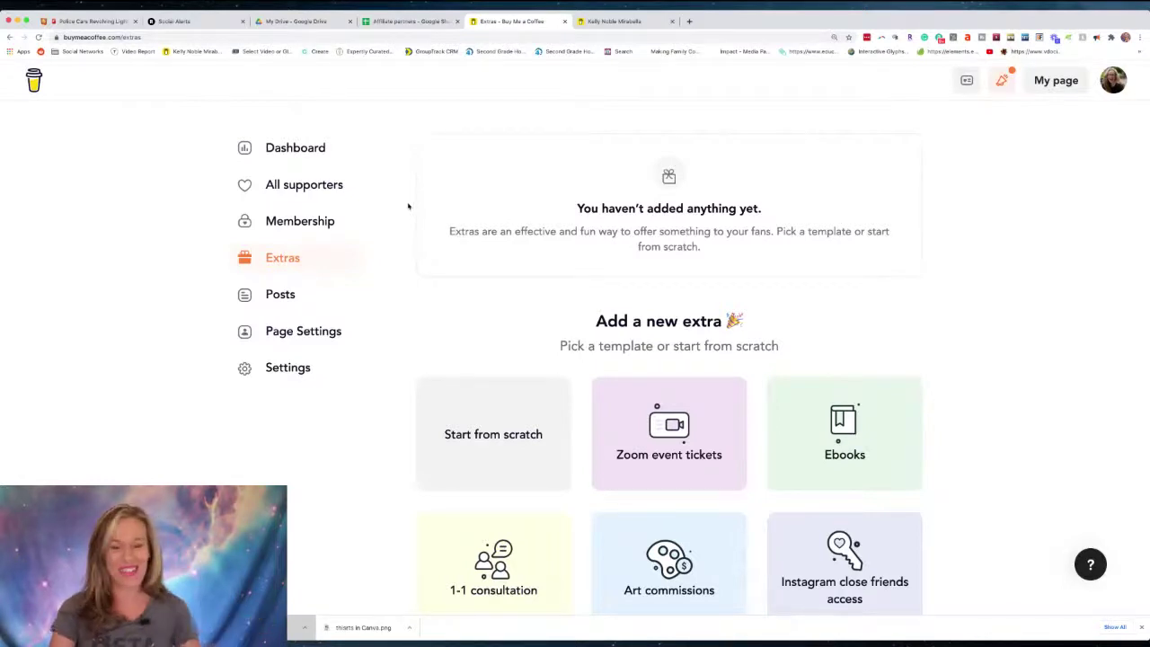
scroll(406, 253, "down", 2)
scroll(449, 247, "down", 4)
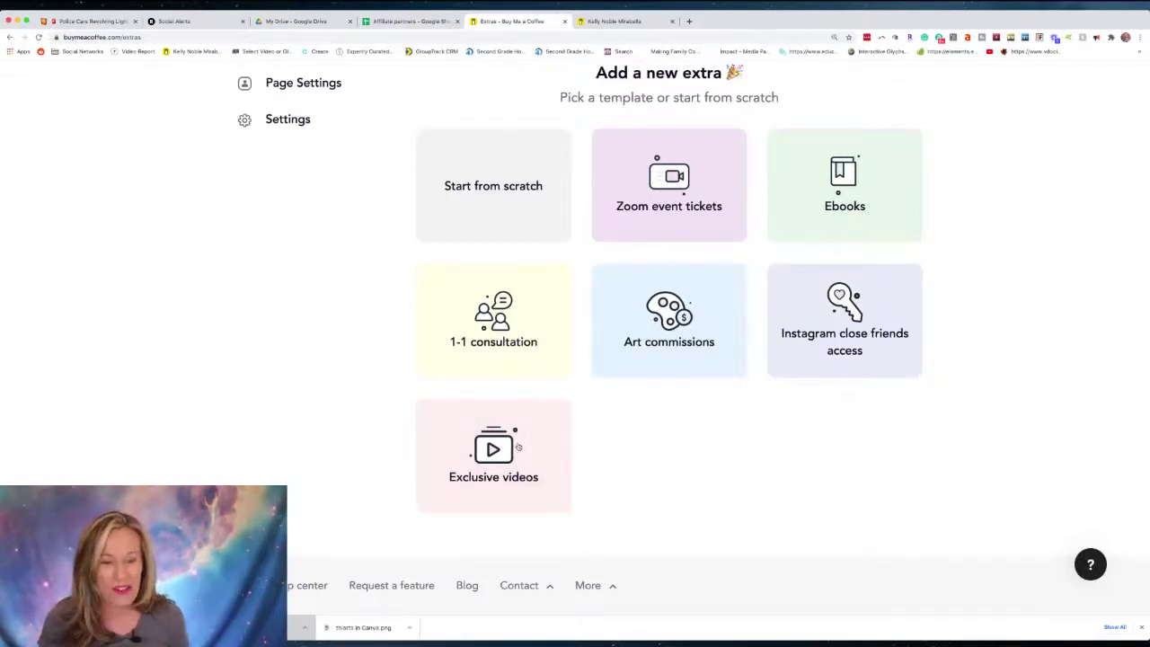
scroll(519, 446, "up", 3)
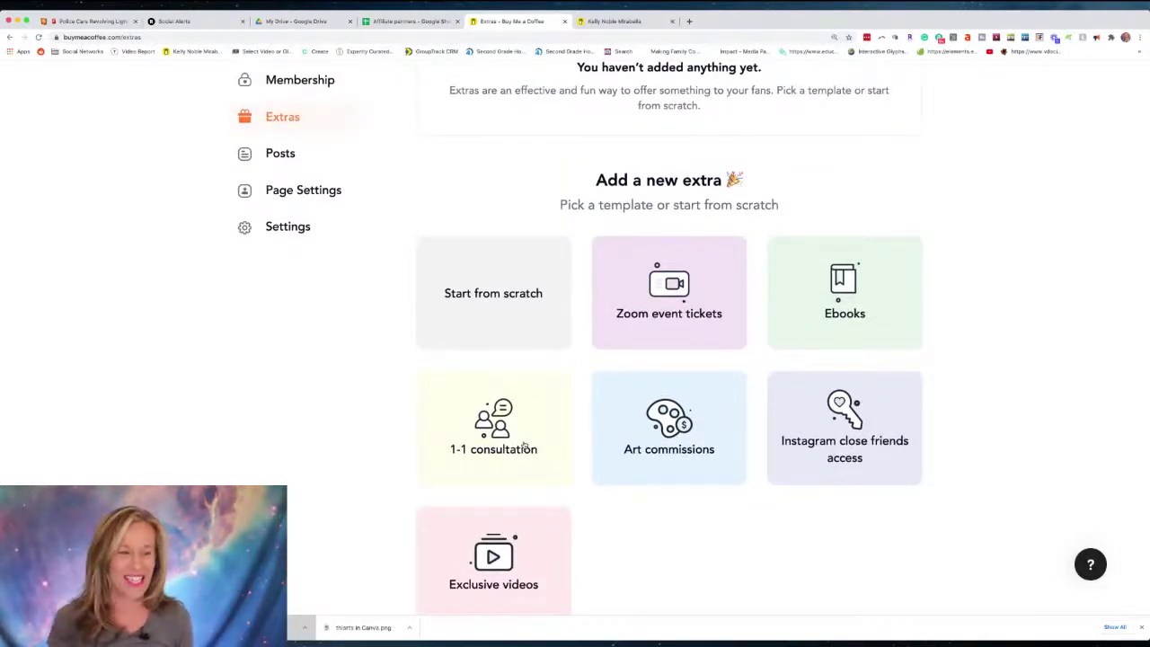
View the empty Posts page, then Page Settings with $5 per coffee and thank-you message.
left_click(267, 158)
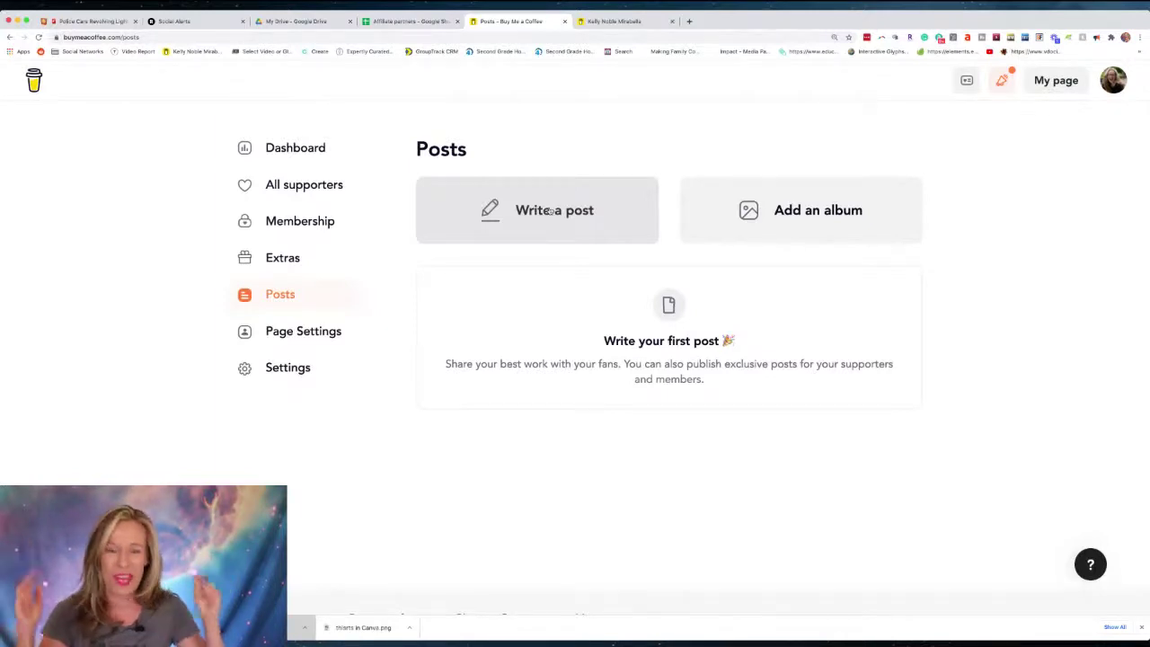
left_click(332, 332)
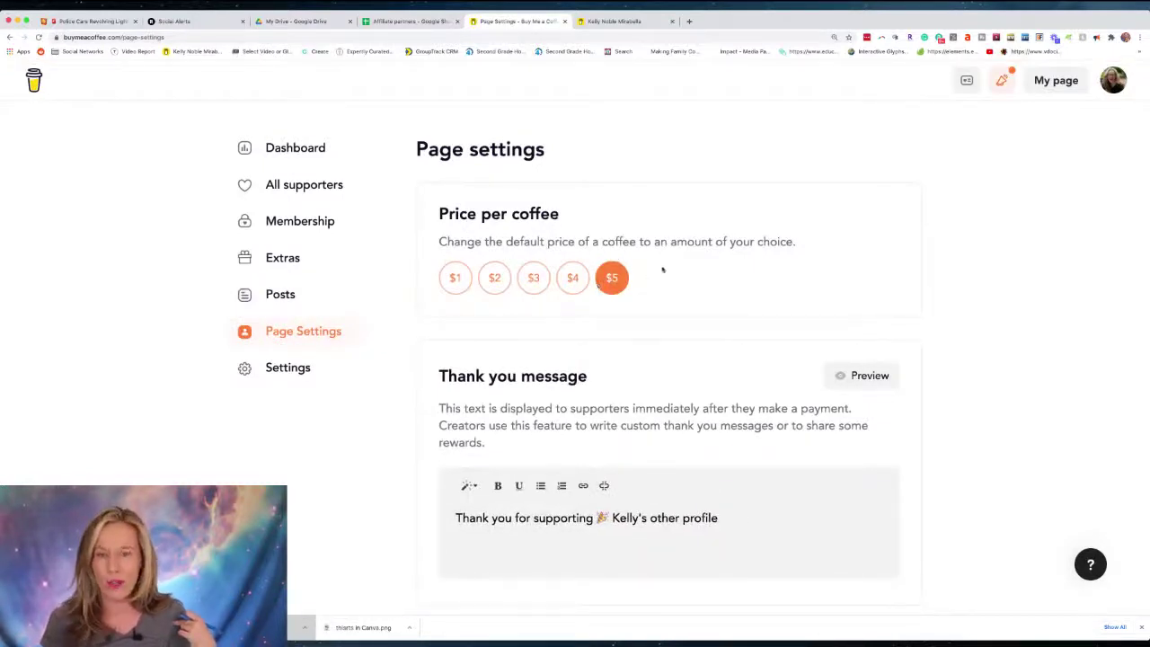
Review the $1 price per coffee option and the page categories picker.
left_click(455, 279)
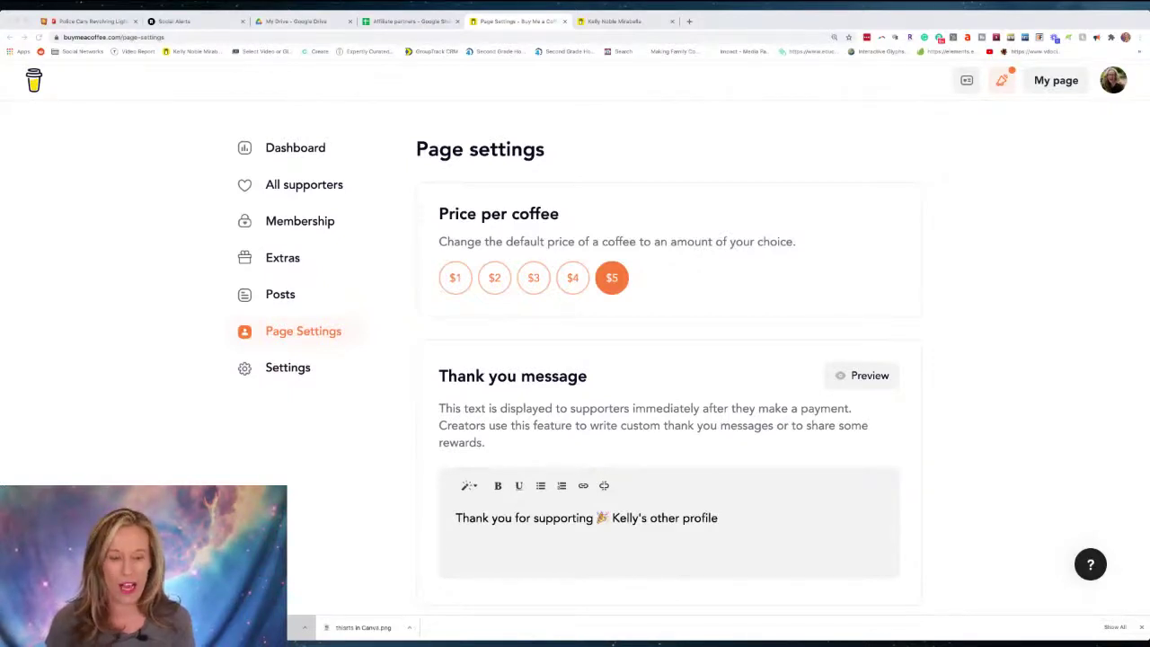
scroll(545, 449, "down", 5)
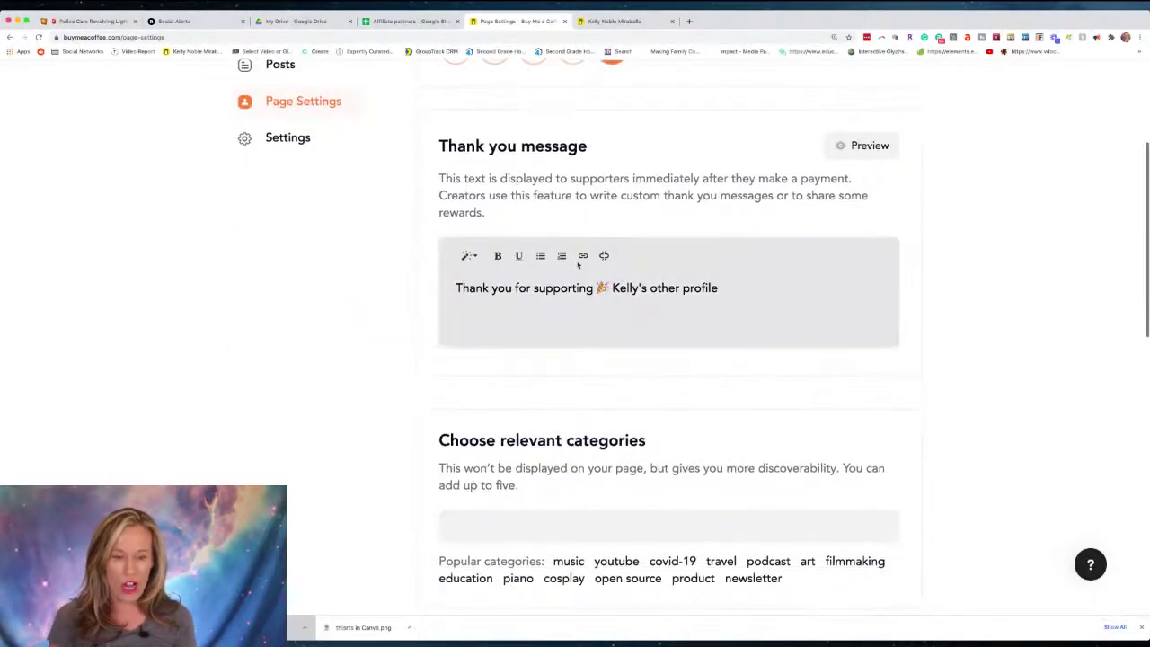
scroll(584, 341, "down", 3)
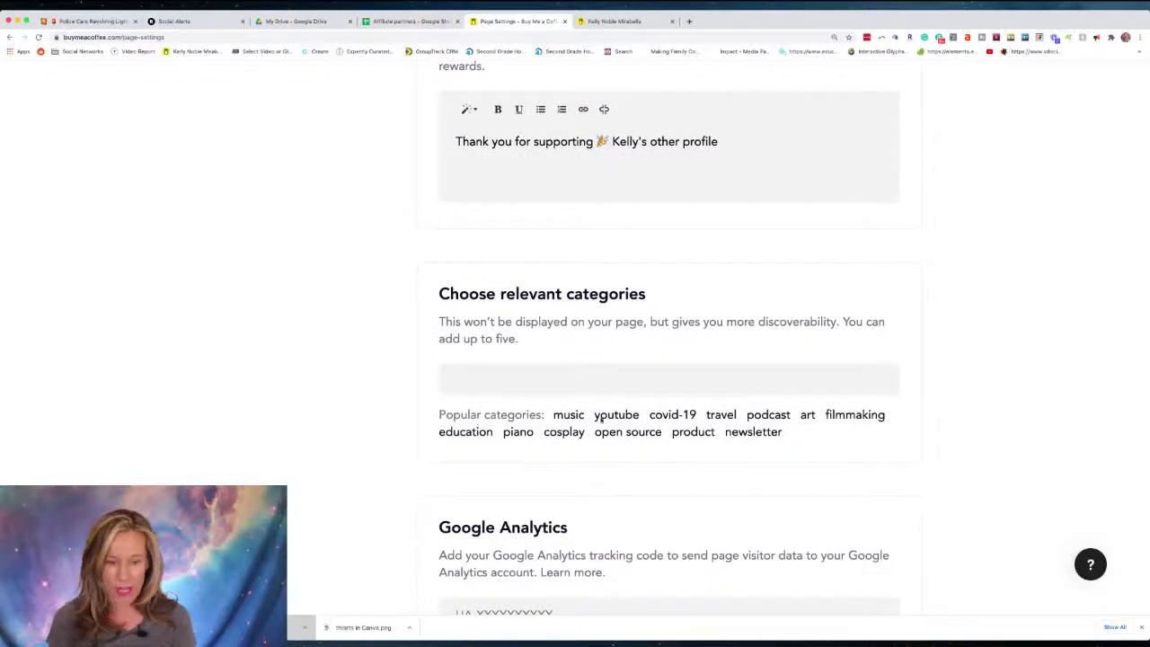
left_click(653, 382)
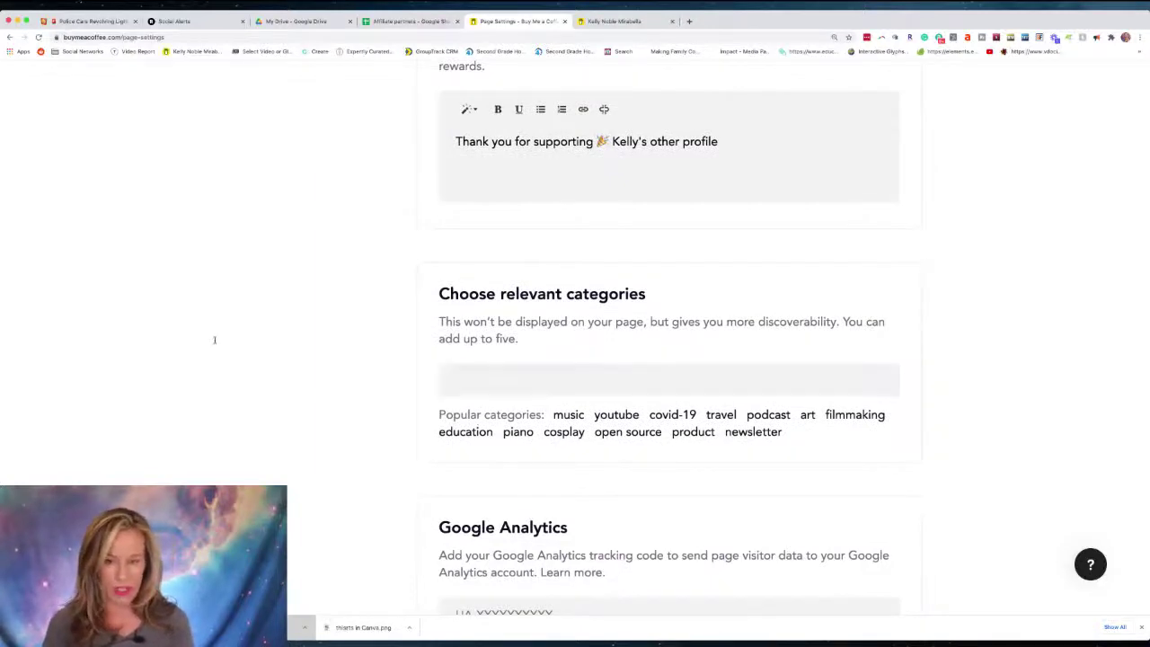
Look over the remaining page settings, then open account Settings showing PayPal and USD.
scroll(215, 339, "up", 2)
scroll(218, 342, "down", 7)
scroll(218, 341, "down", 5)
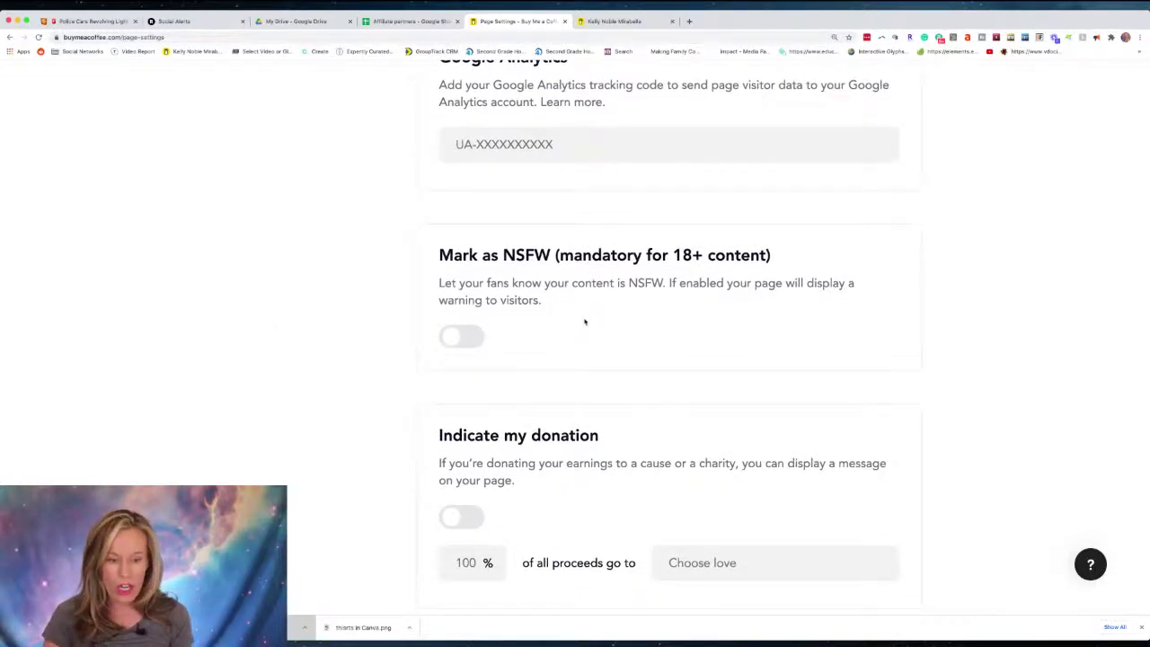
scroll(584, 322, "down", 3)
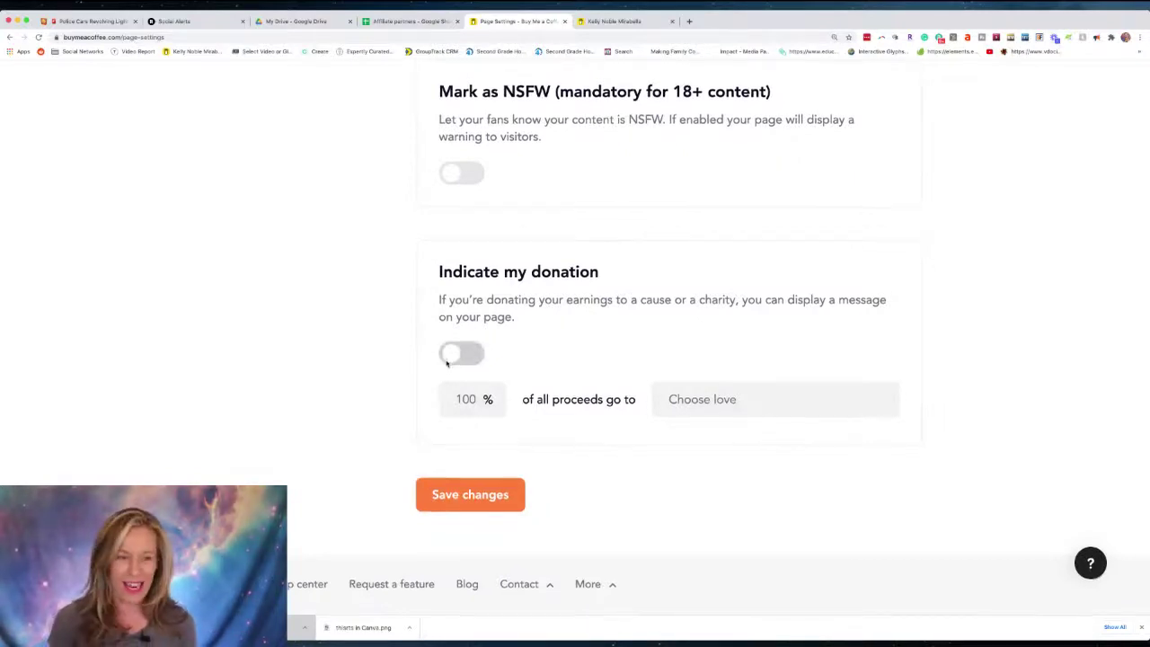
scroll(364, 356, "up", 10)
scroll(364, 356, "up", 2)
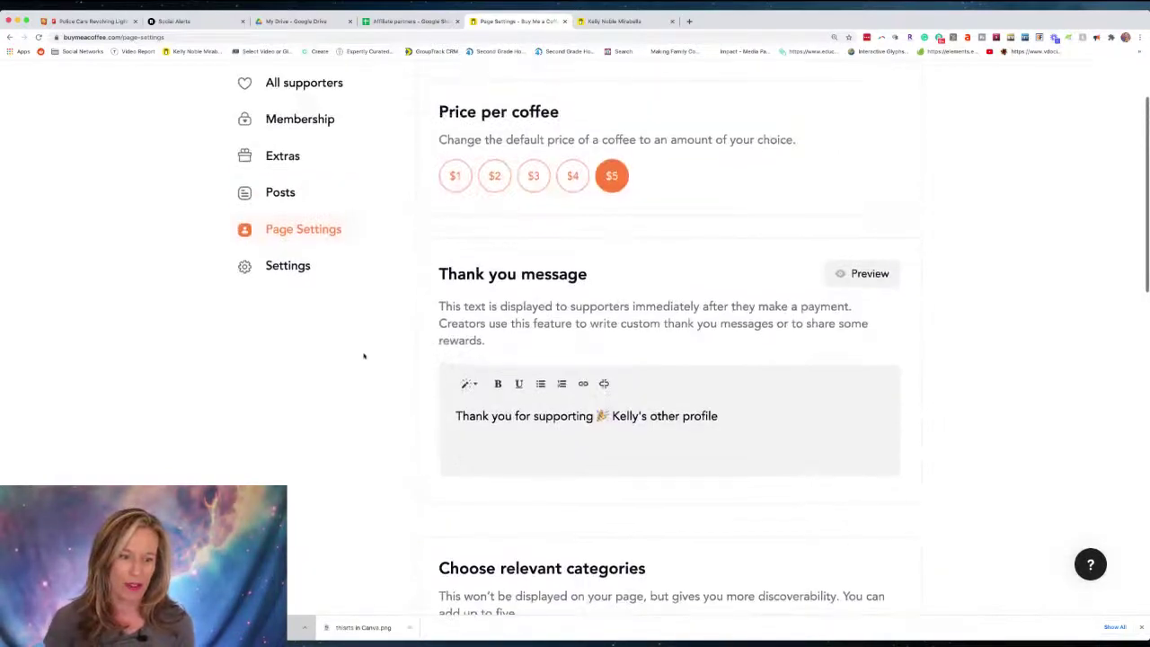
left_click(302, 265)
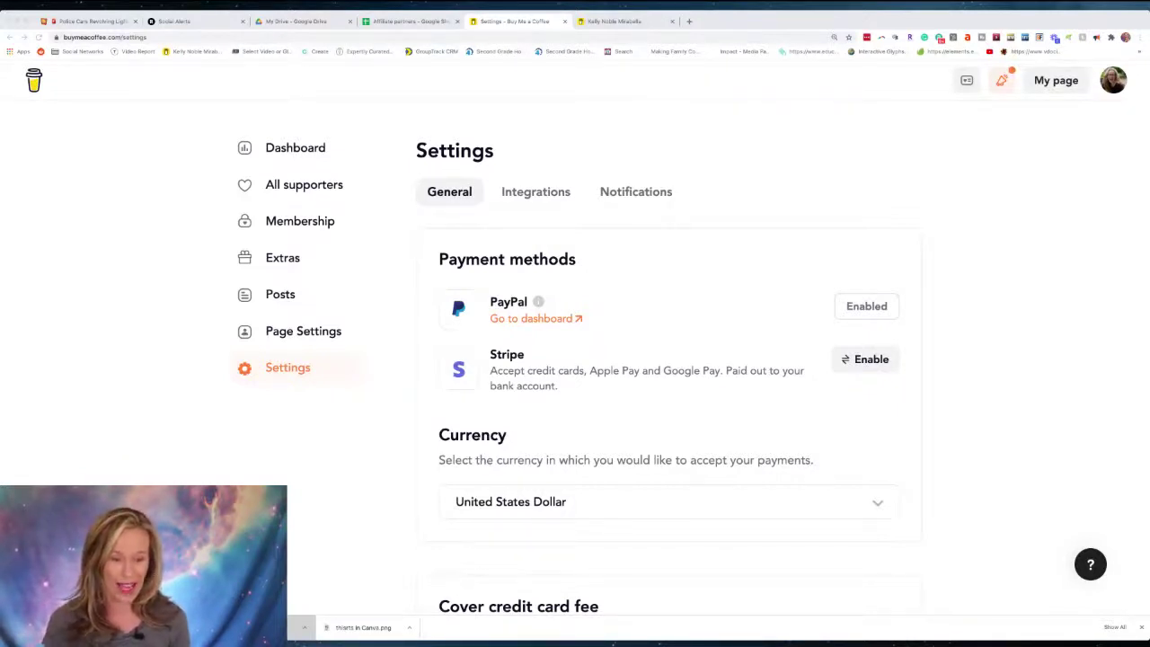
Review the Discord integration and notifications: new-supporter alerts on, comment alerts off.
left_click(372, 423)
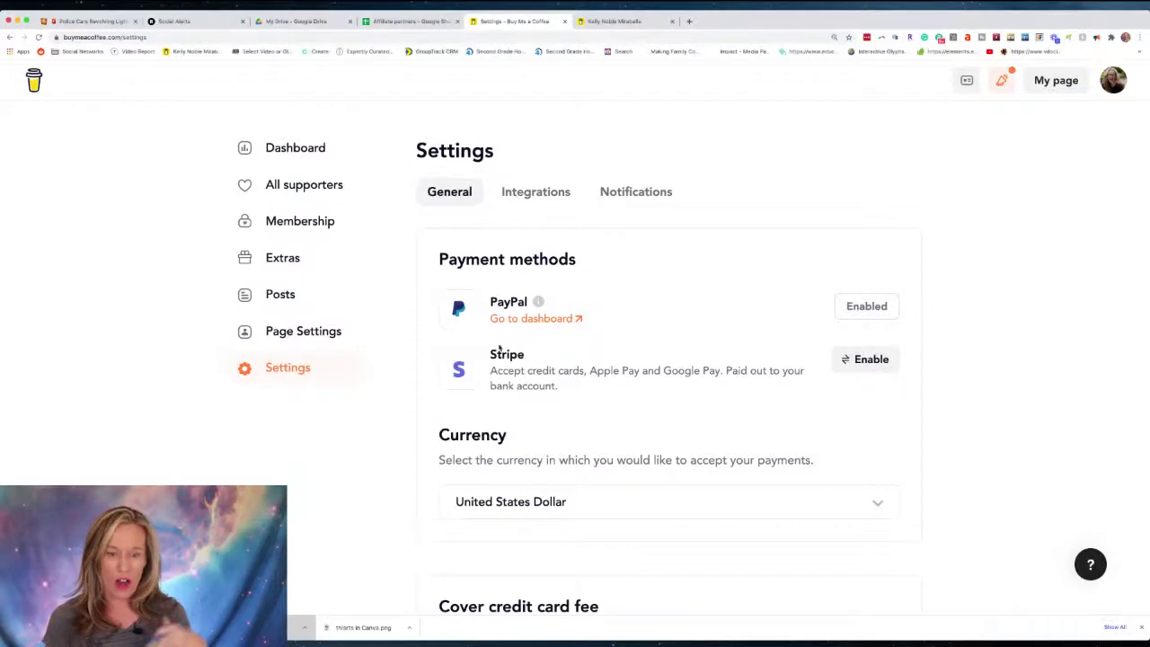
left_click(553, 193)
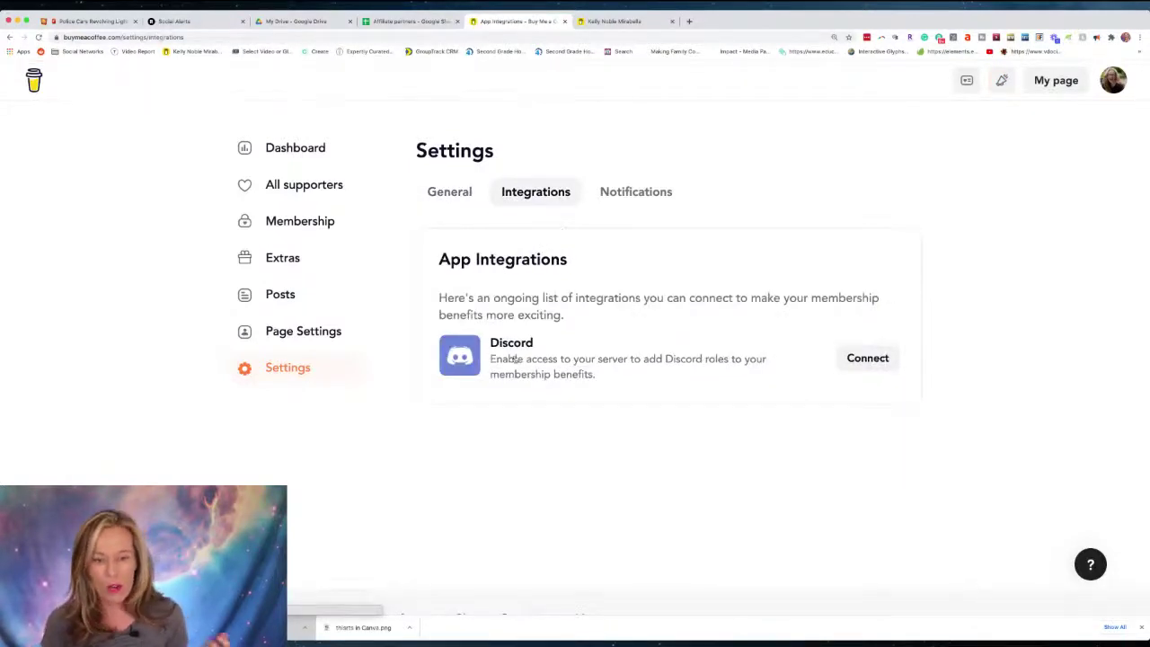
left_click(632, 192)
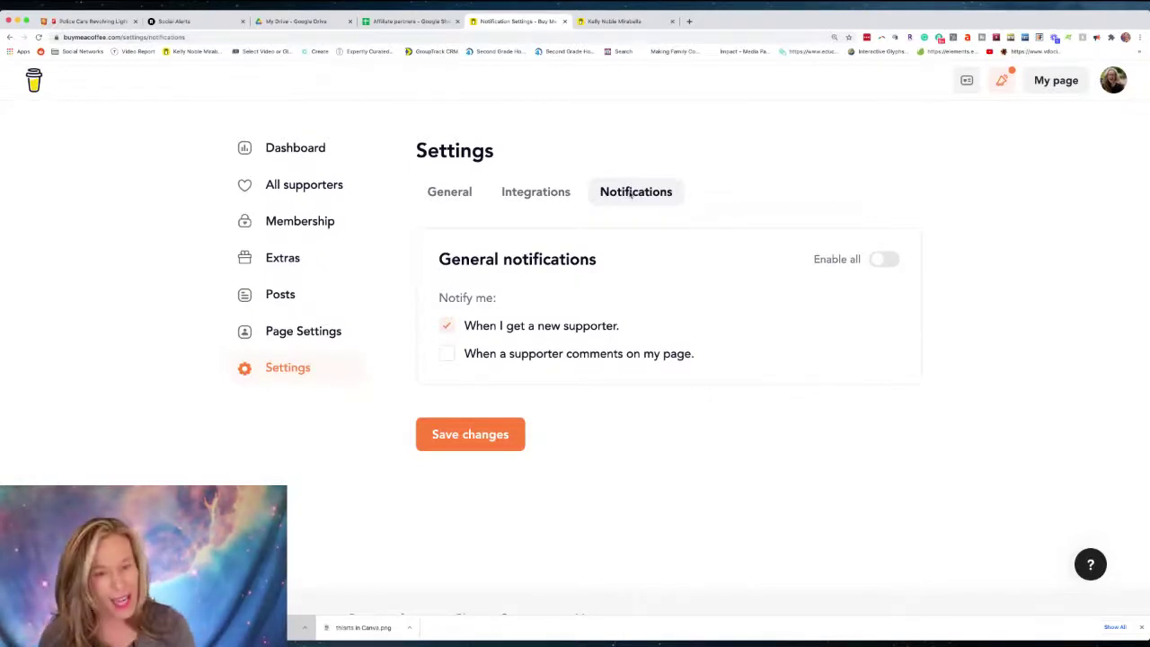
left_click(630, 39)
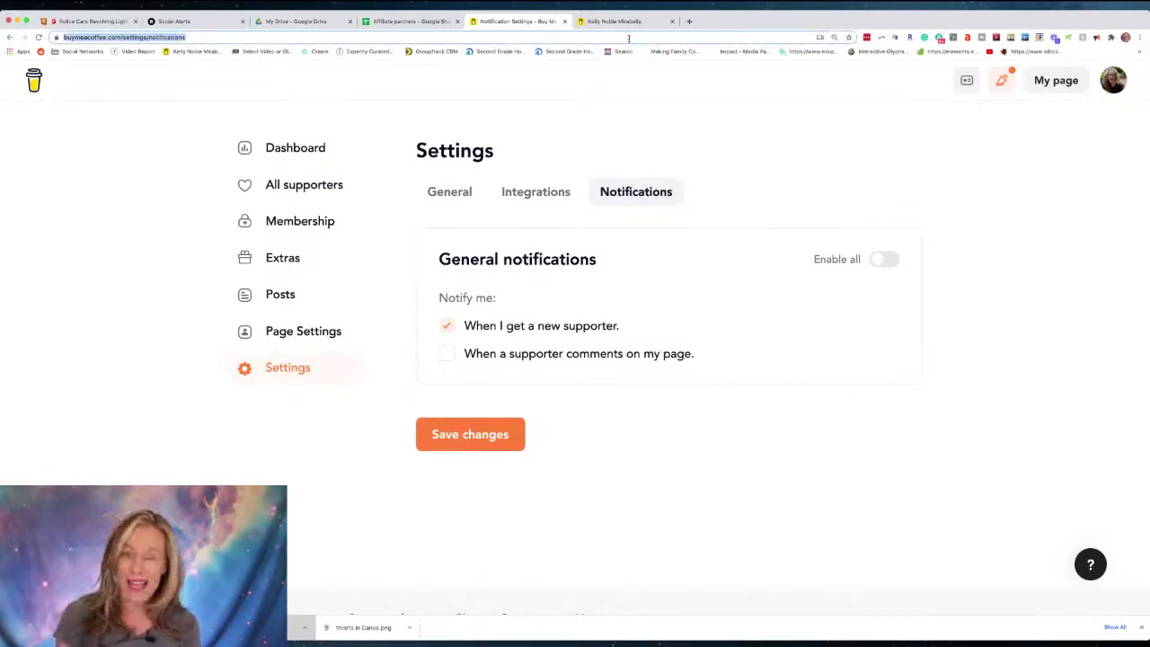
Load canva.com and open the Guides folder inside BGB Guide Images.
type("Canva.com")
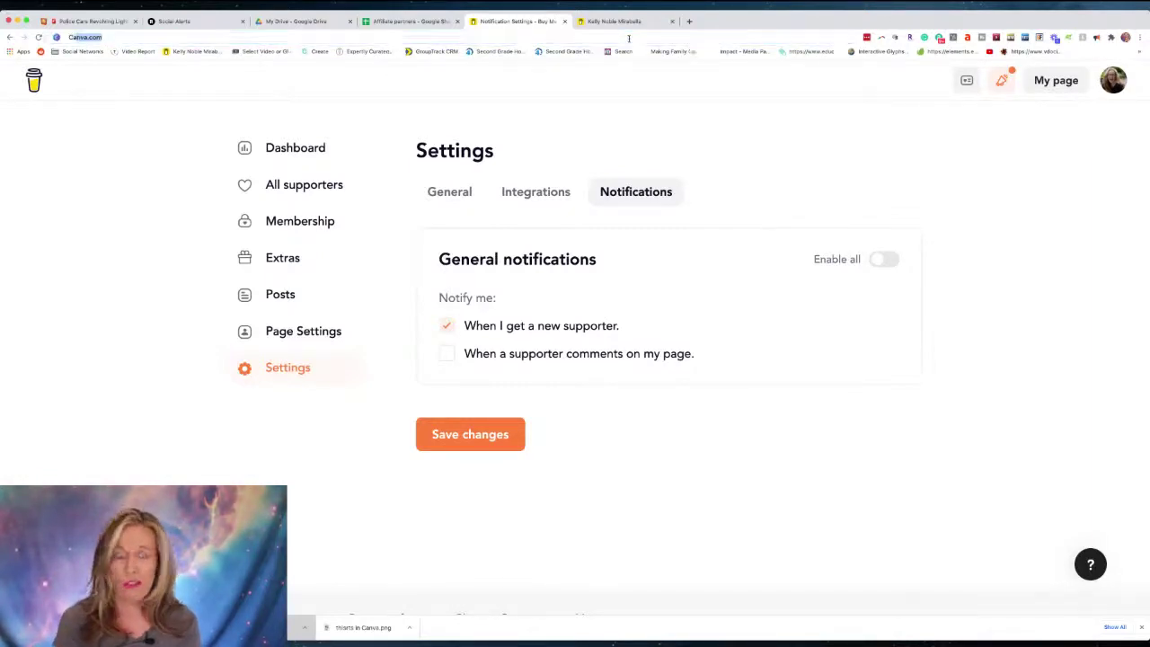
key("Return")
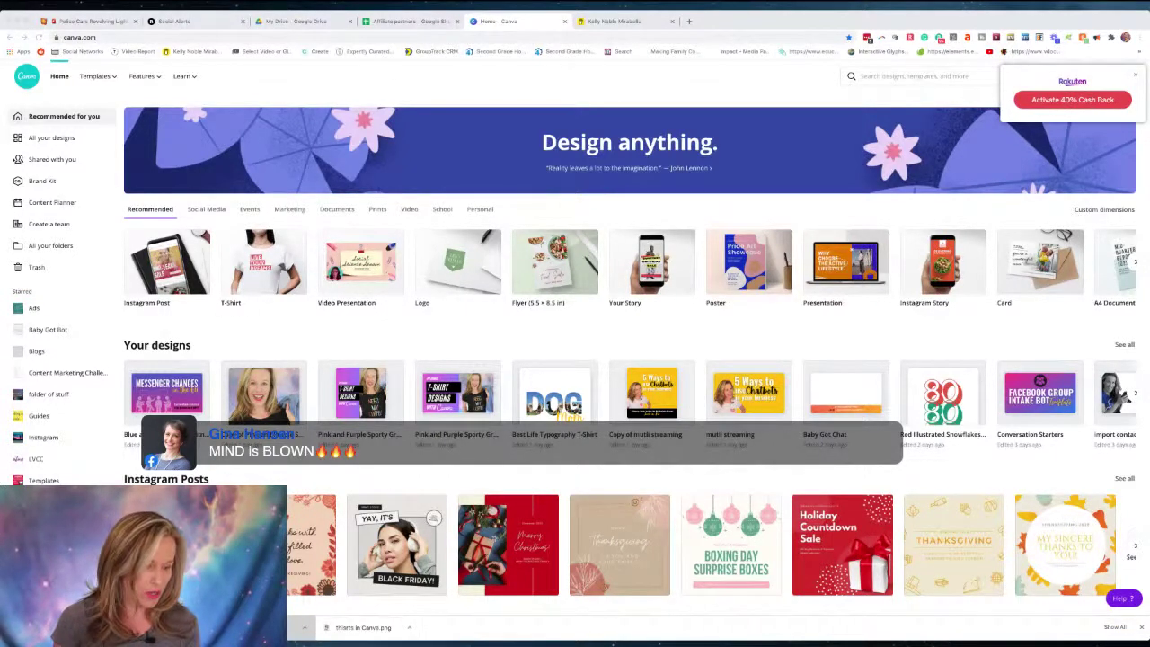
scroll(58, 296, "down", 1)
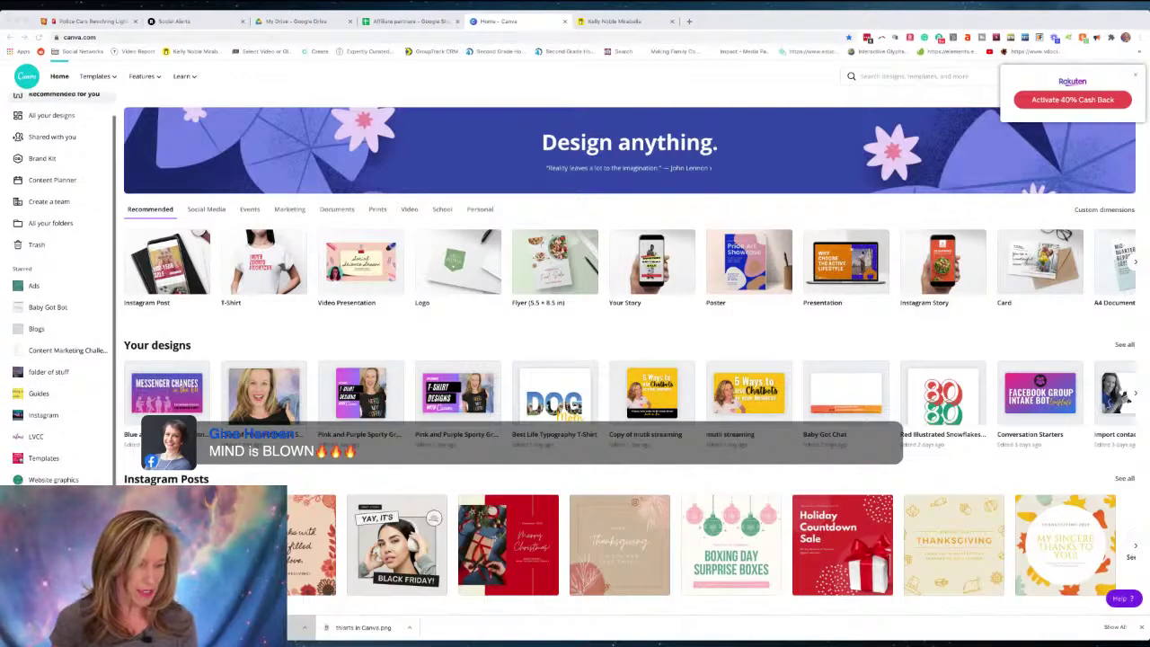
left_click(54, 501)
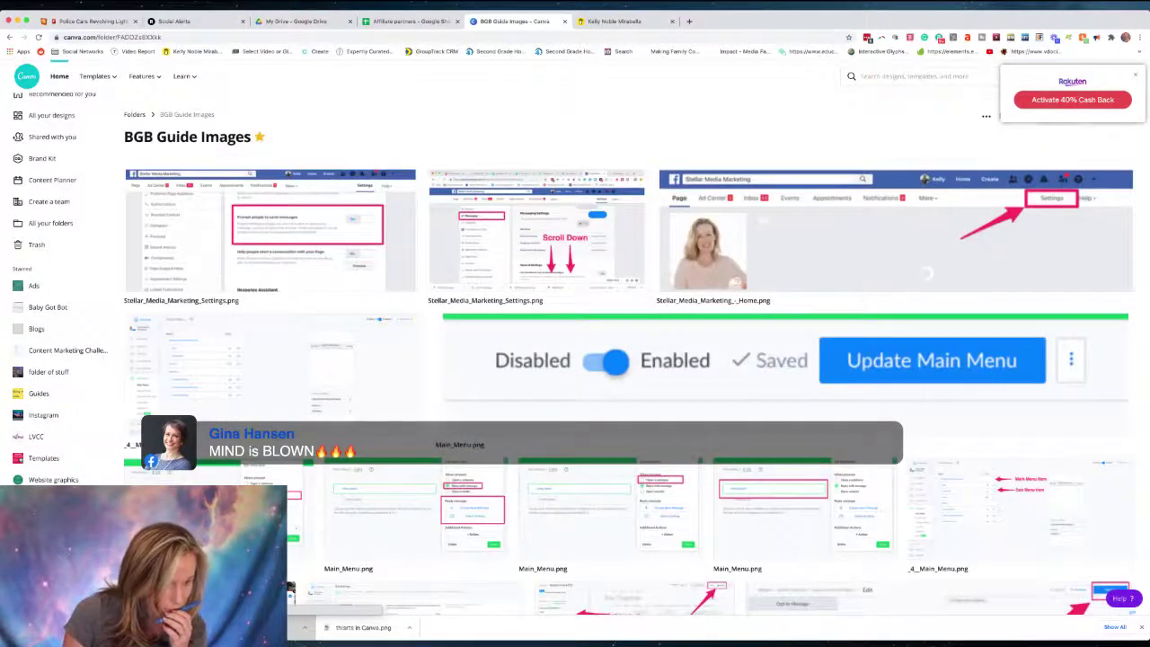
left_click(36, 397)
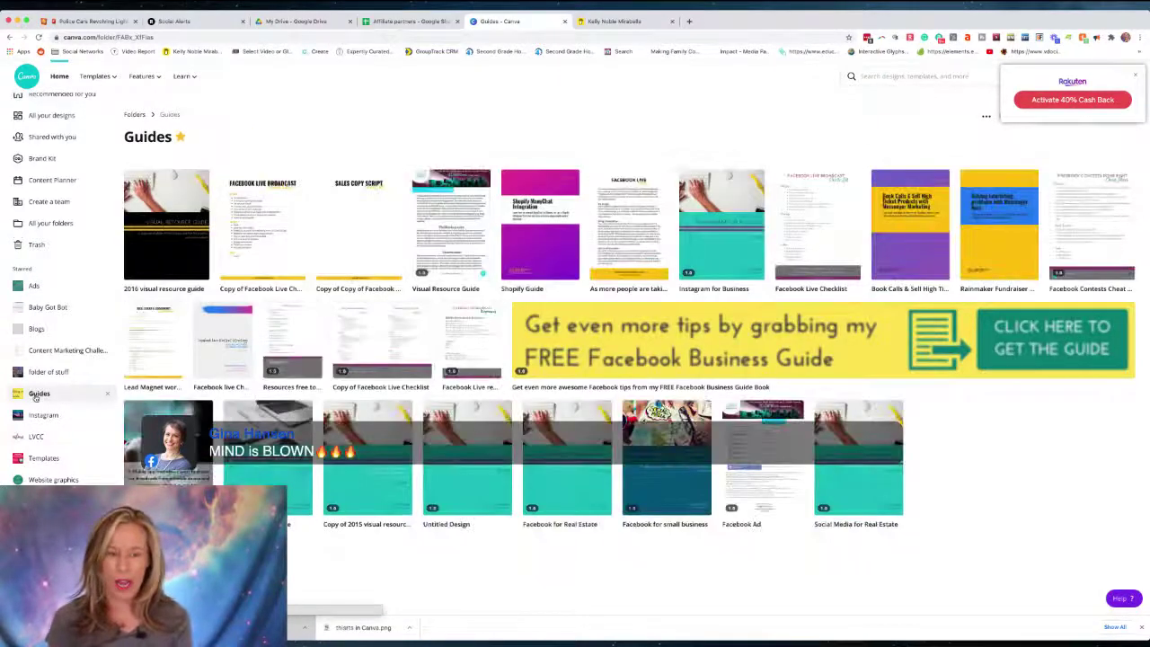
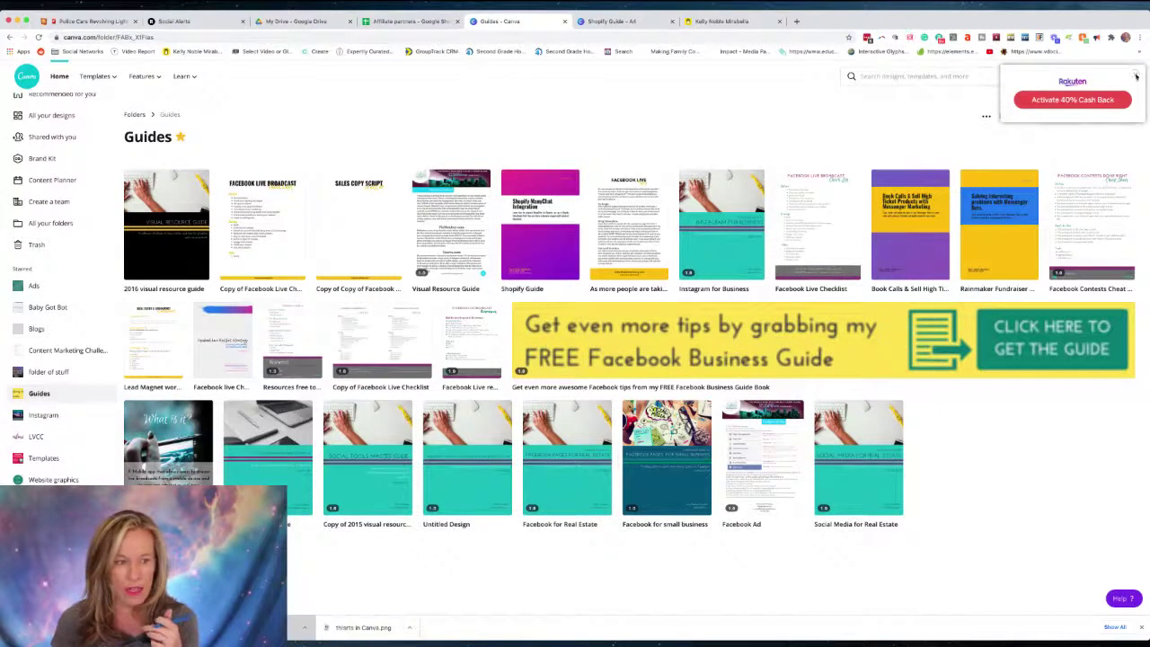
Dismiss the cash-back popup, search new design types for 'a', then return to the Shopify Guide - A4 tab.
left_click(1135, 76)
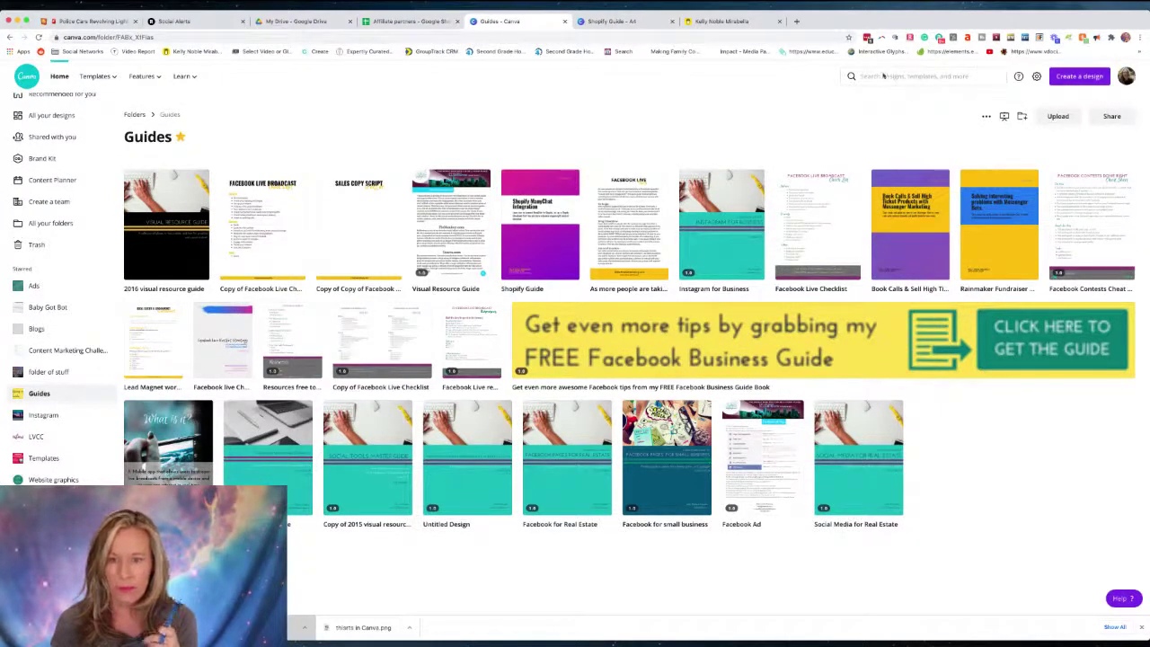
left_click(1069, 77)
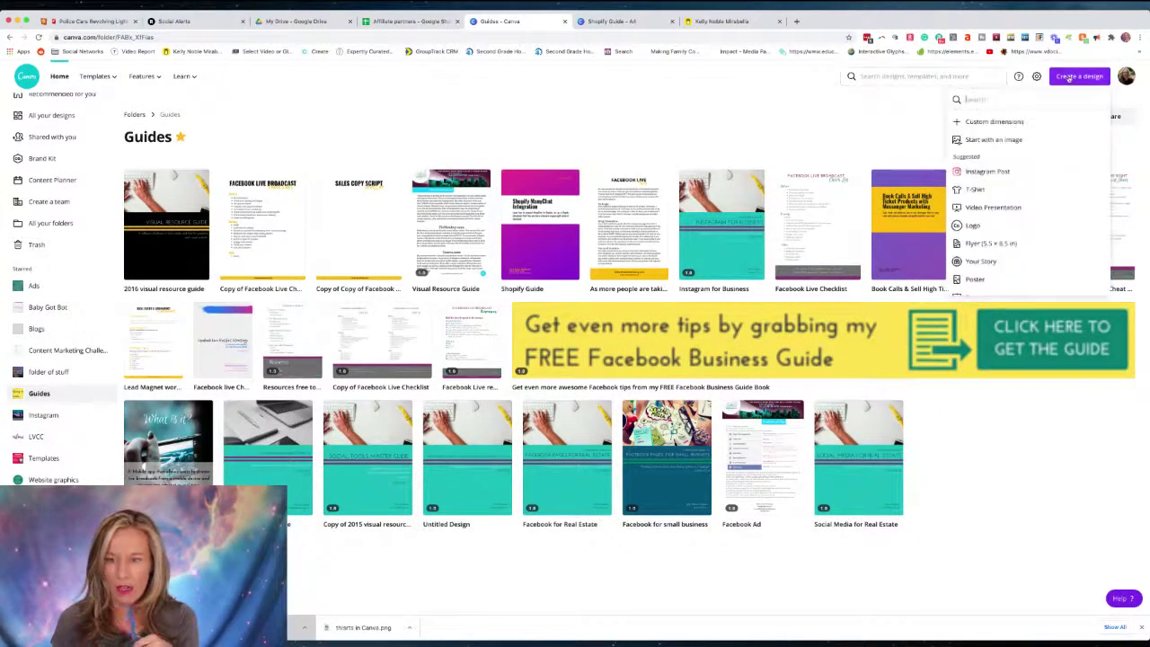
type("a")
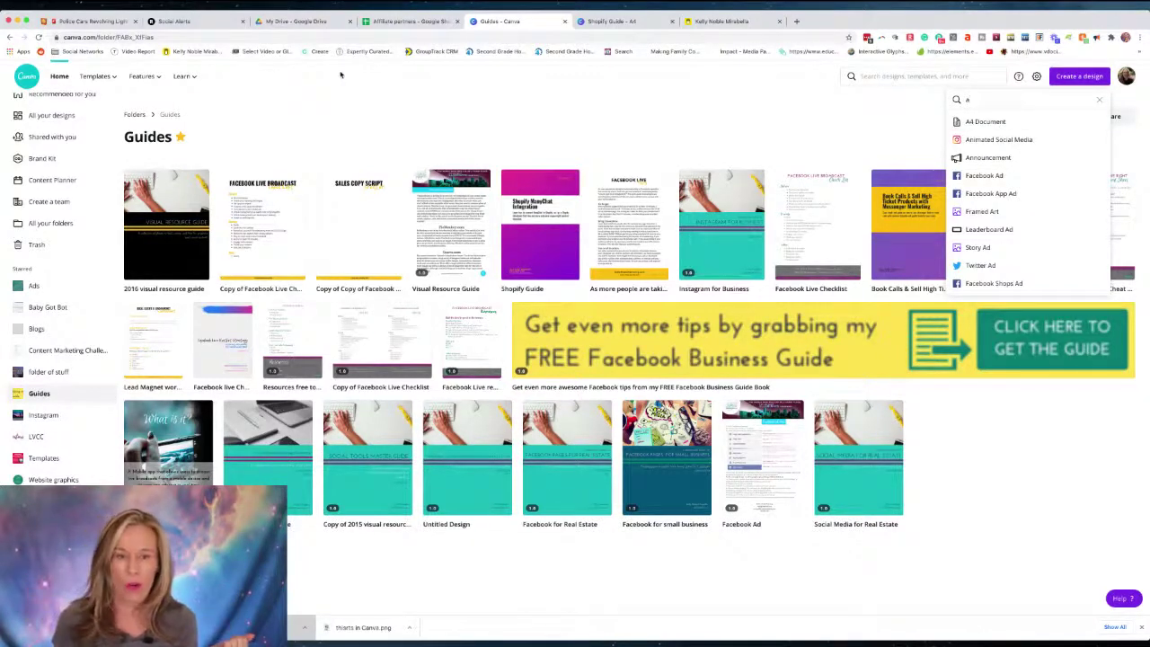
left_click(611, 21)
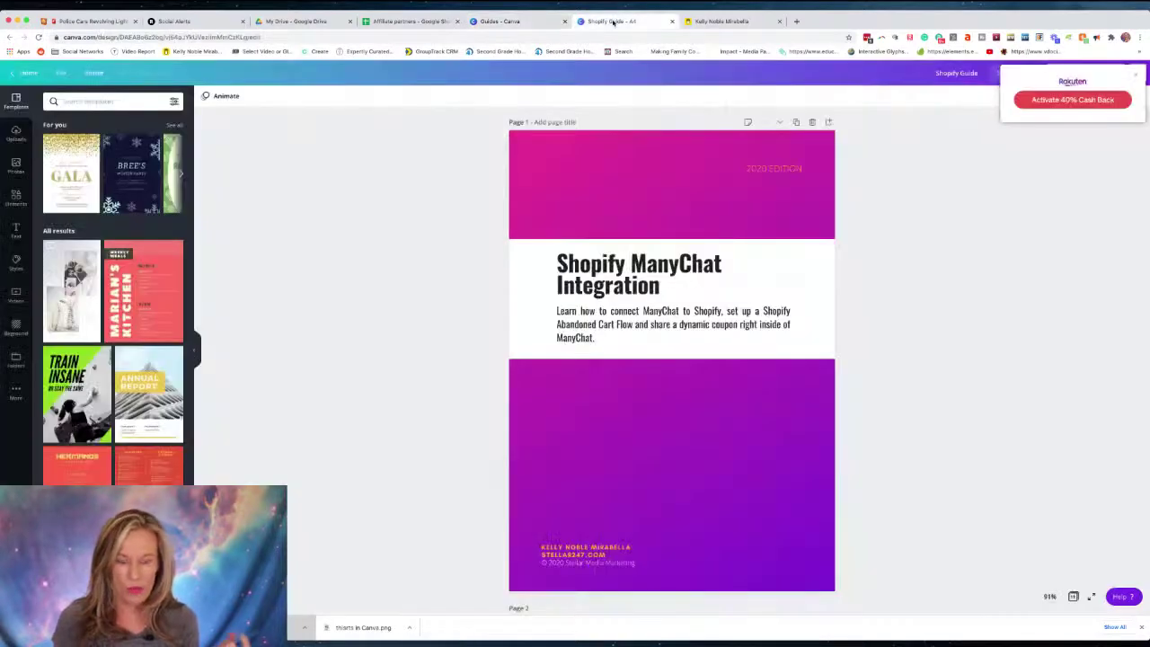
left_click(538, 175)
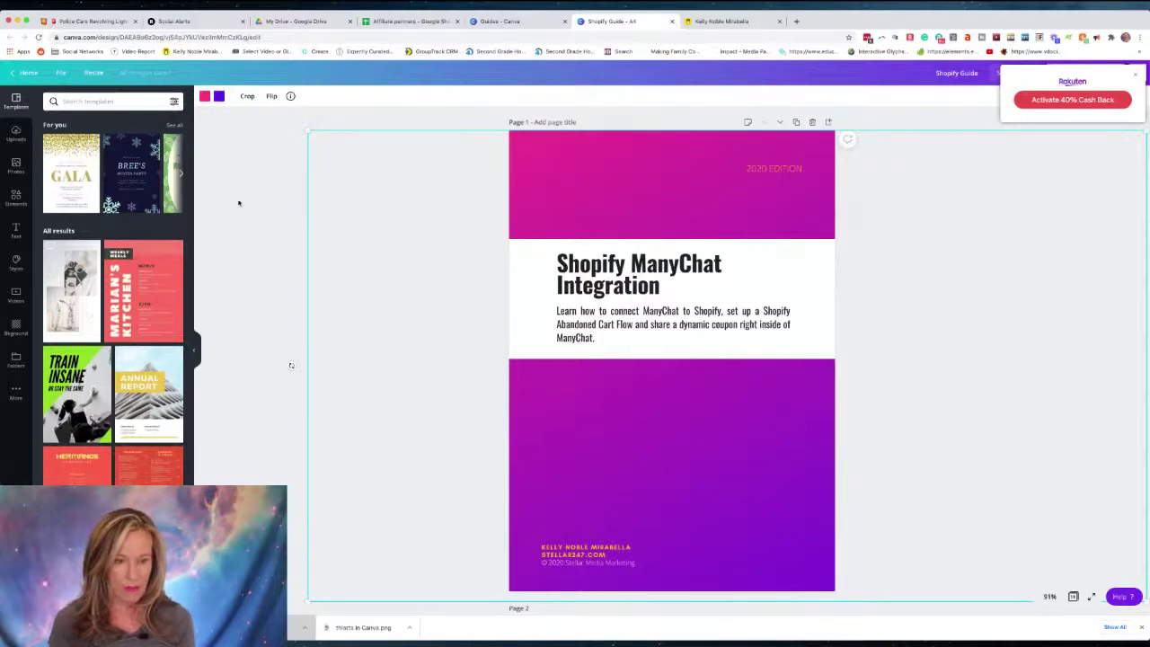
scroll(508, 323, "down", 3)
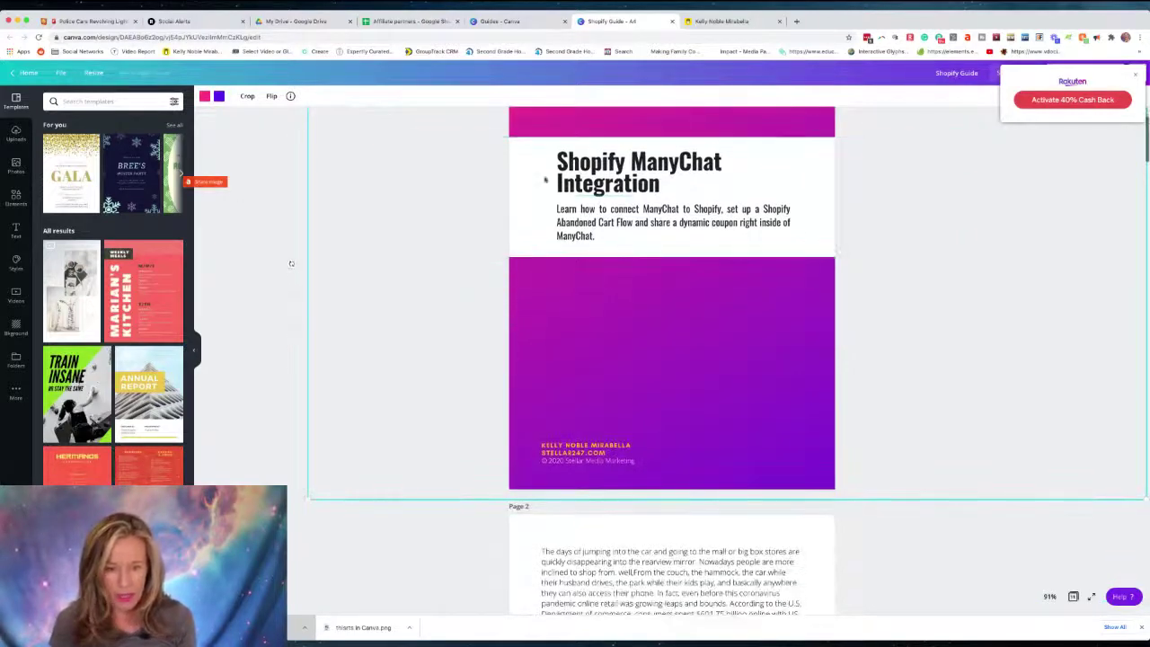
scroll(554, 252, "down", 6)
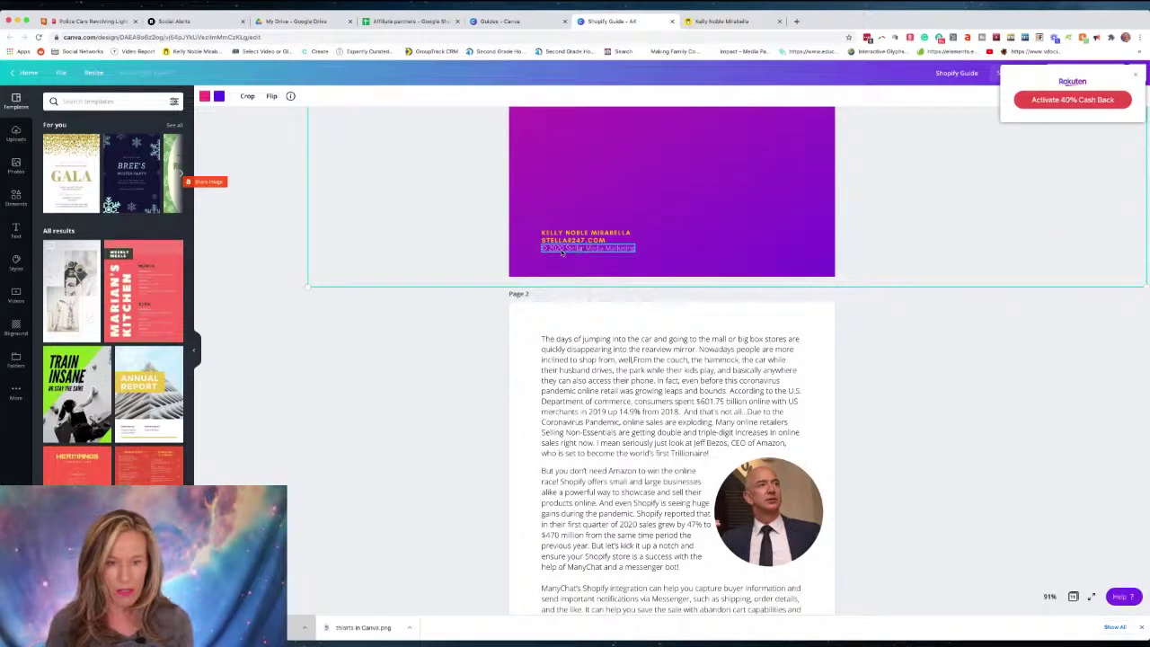
scroll(563, 254, "down", 2)
scroll(575, 287, "up", 2)
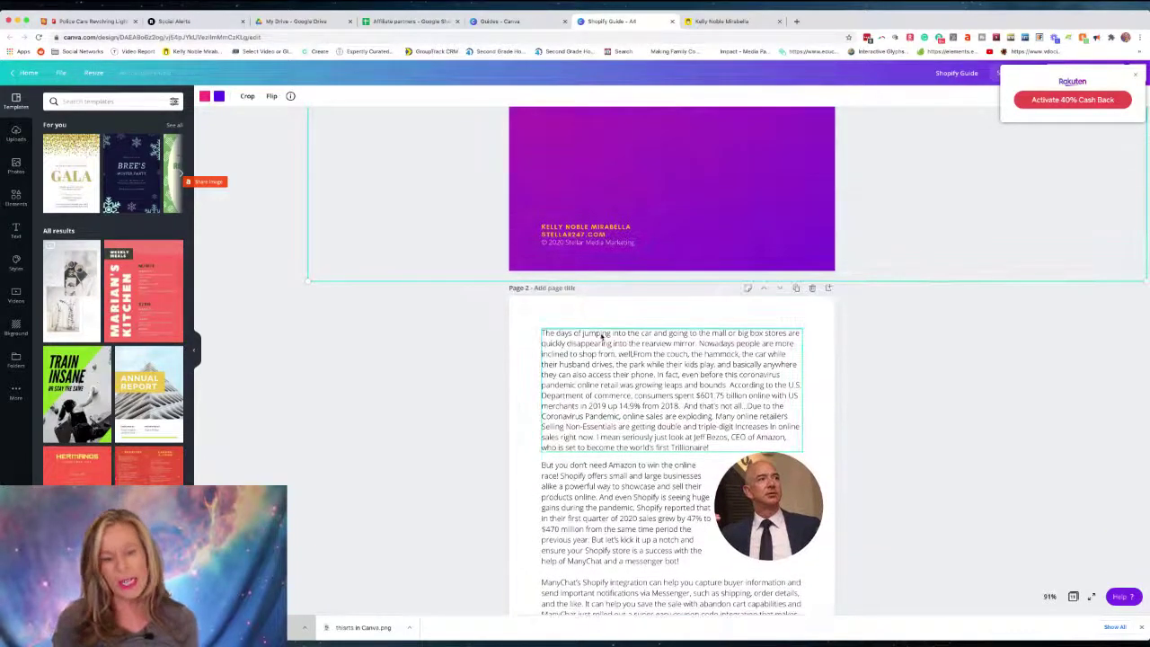
scroll(602, 336, "down", 4)
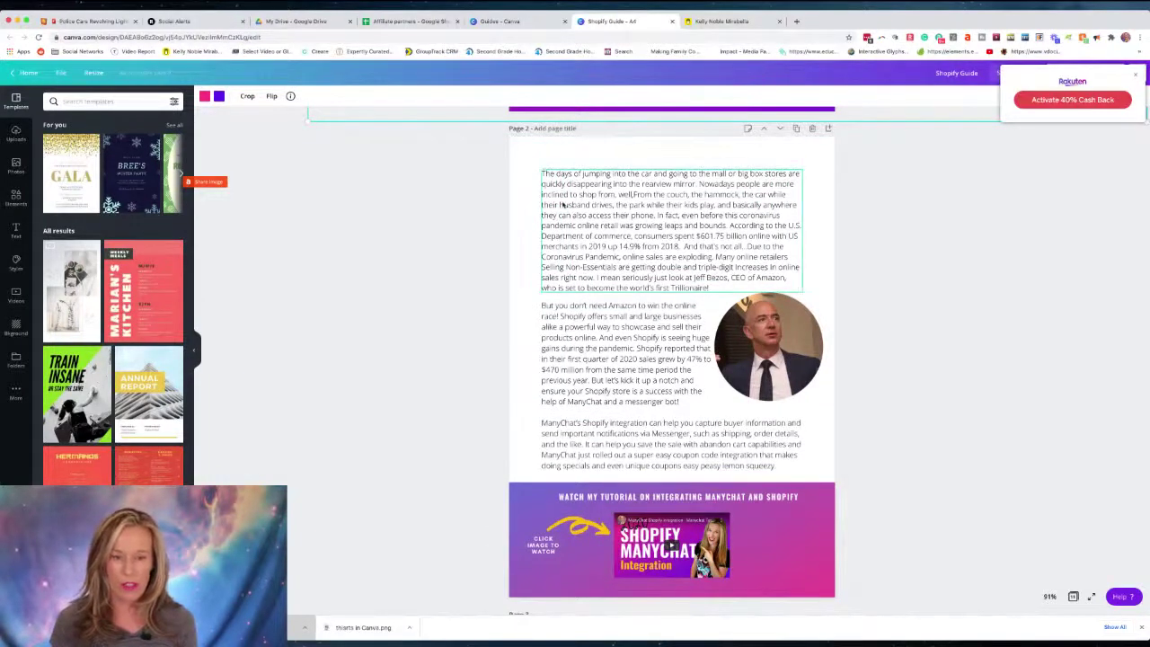
scroll(595, 251, "up", 2)
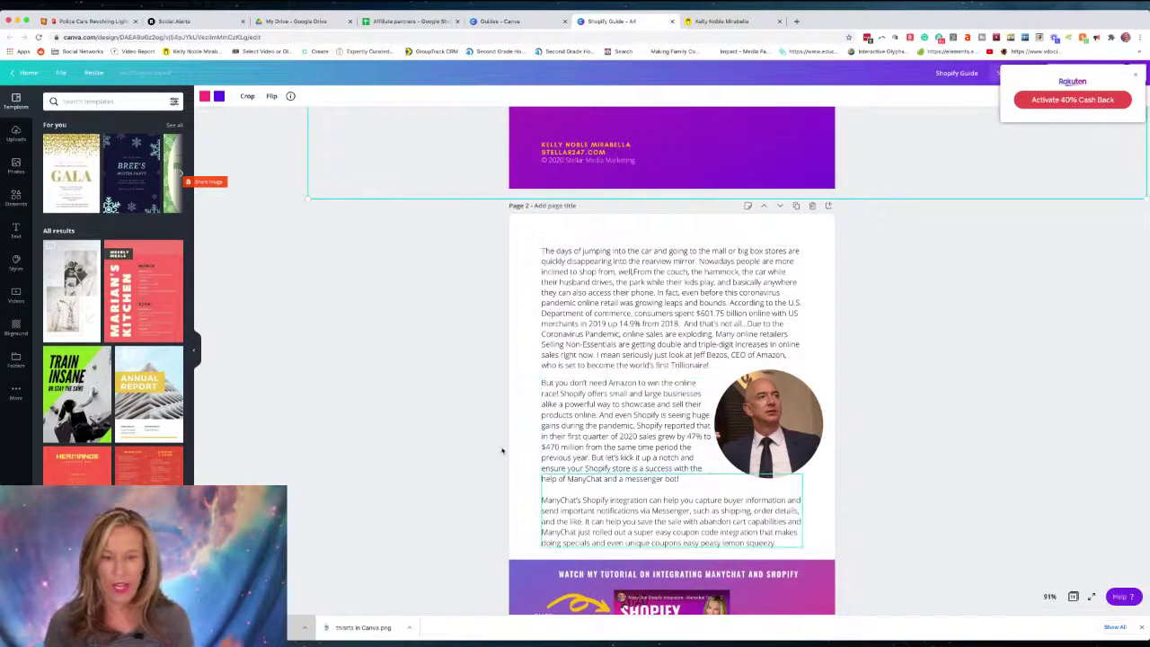
scroll(475, 390, "down", 2)
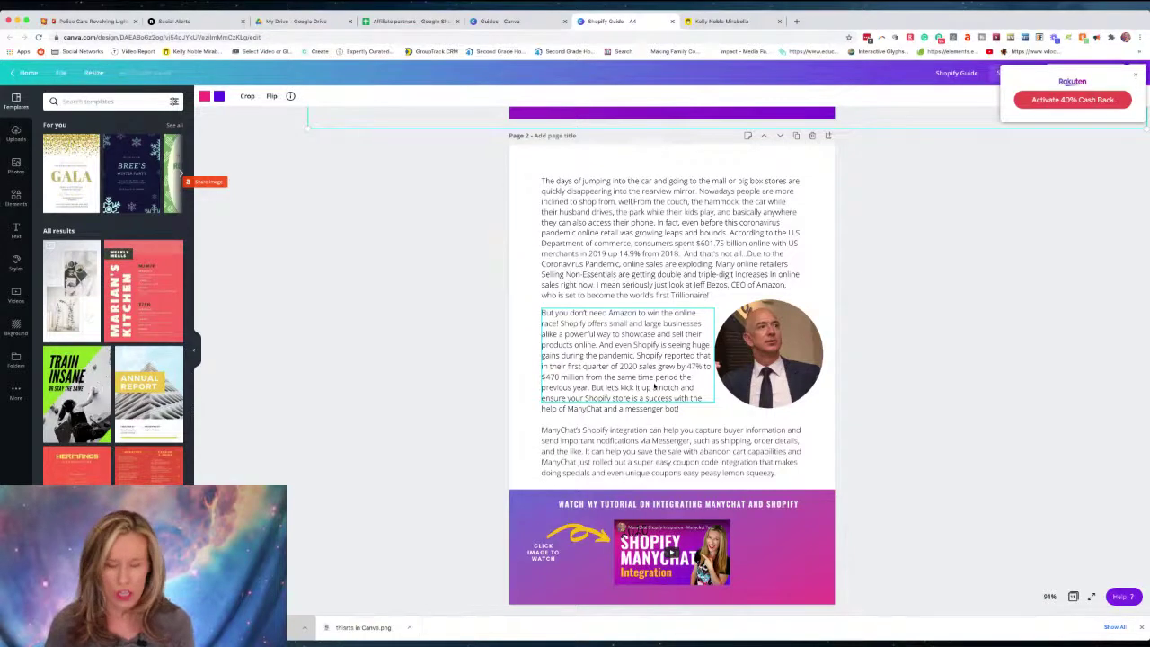
scroll(654, 386, "down", 4)
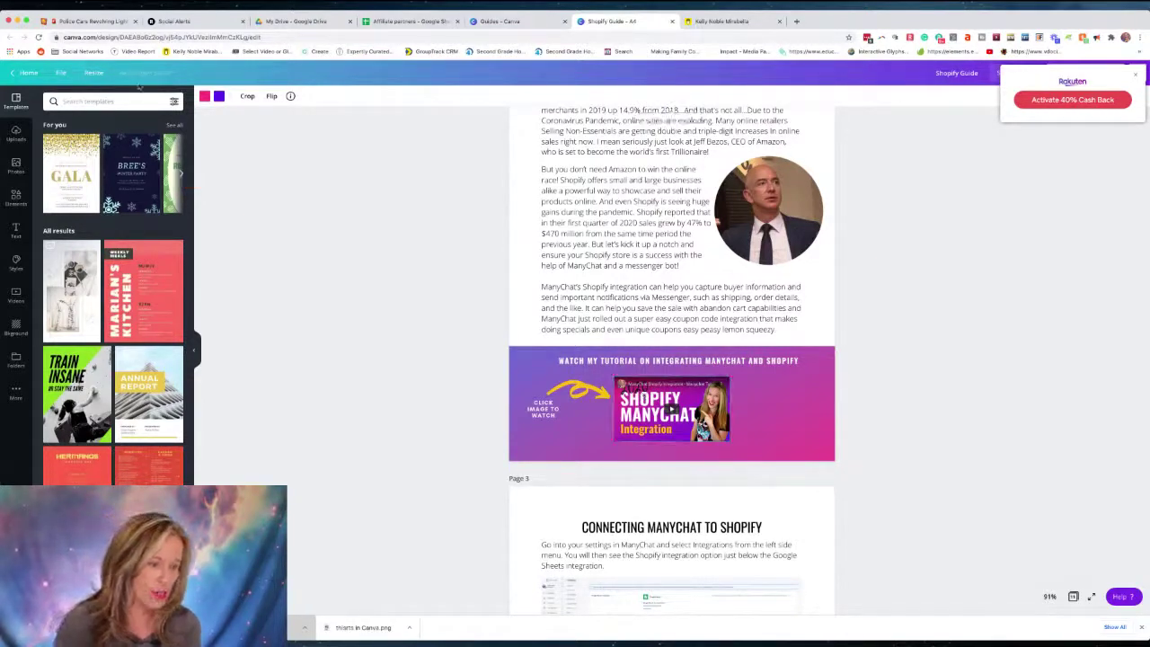
Browse the stock videos, then bring back Canva's apps and integrations list in the side panel.
left_click(16, 393)
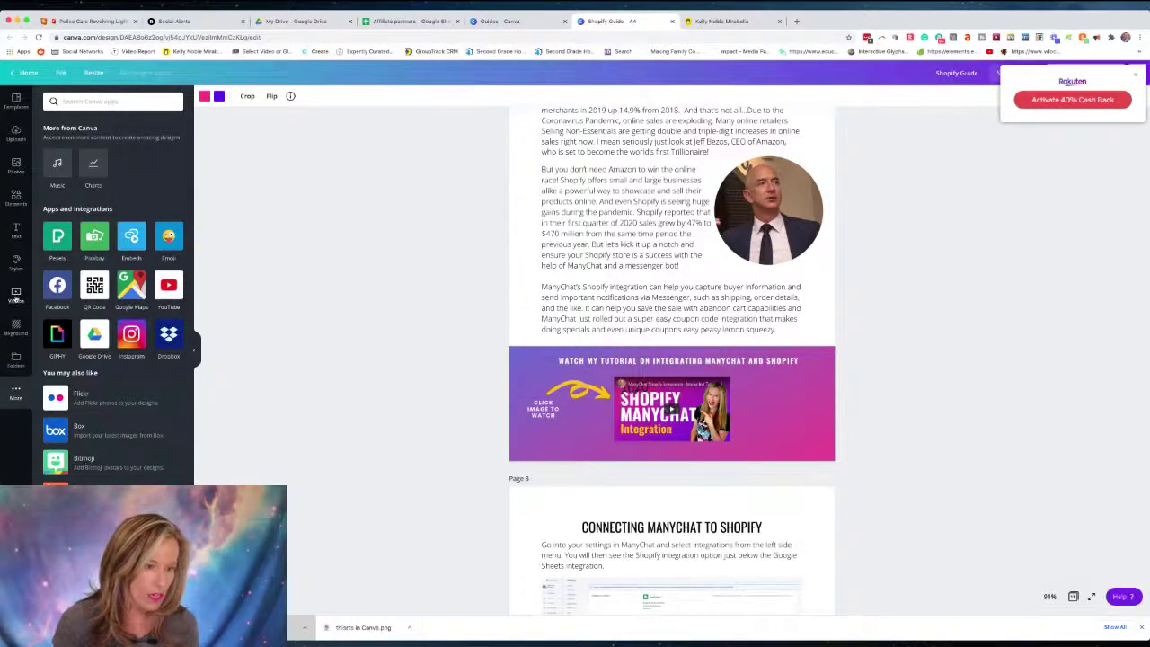
left_click(15, 294)
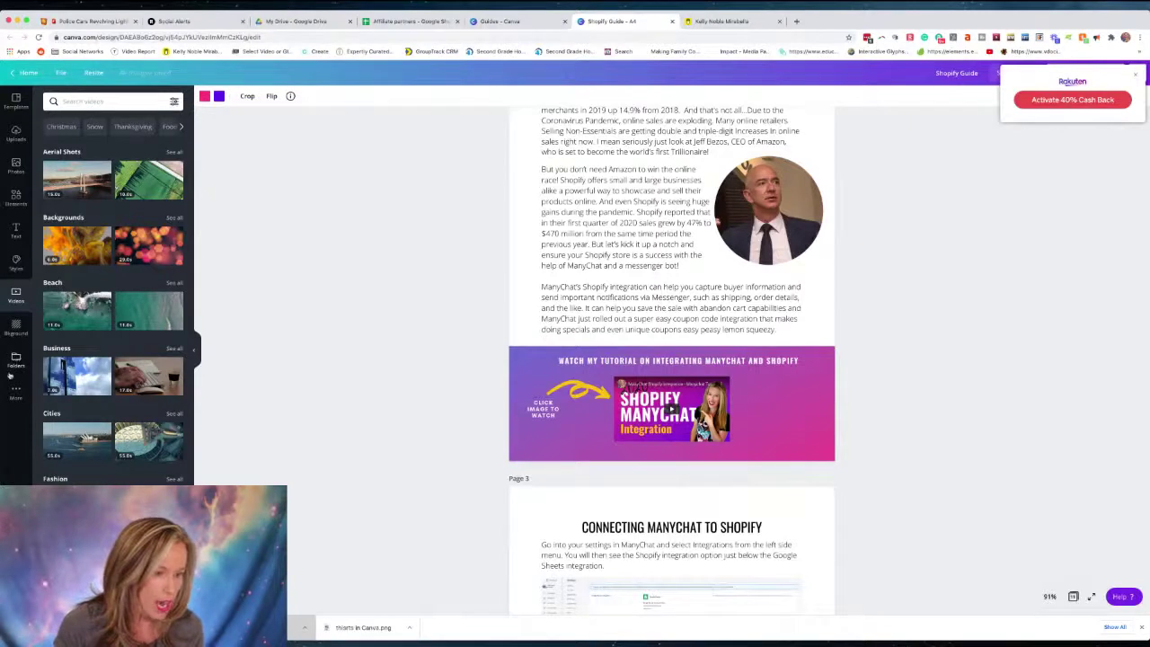
left_click(15, 389)
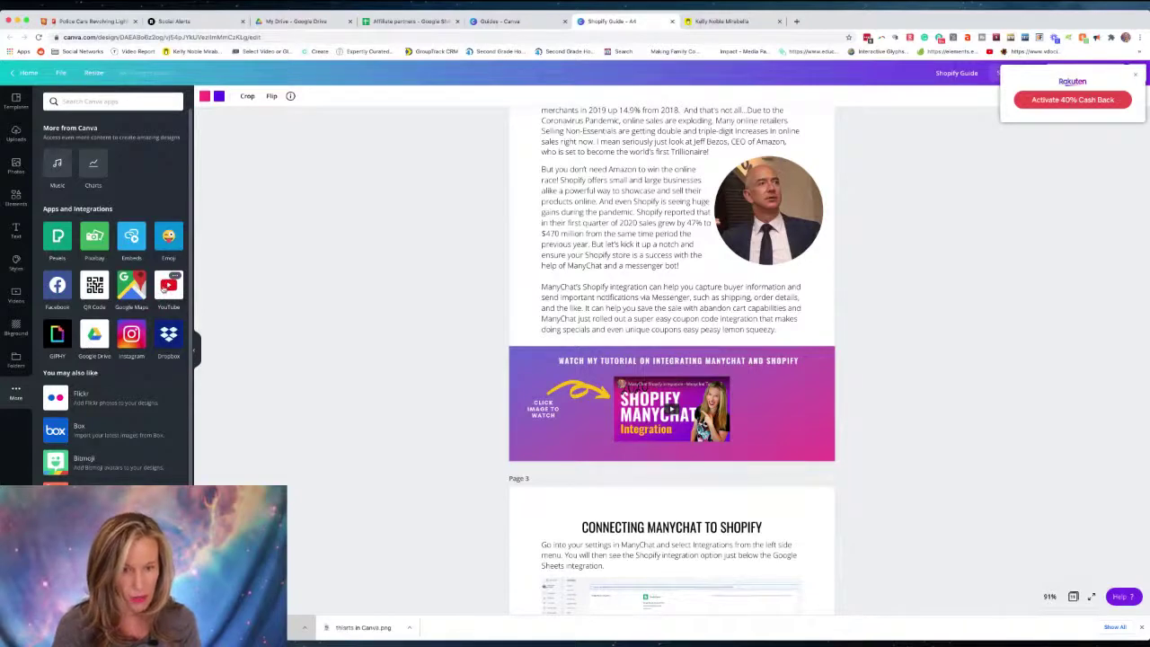
Scroll to page 3 and magnify its setup screenshots to 150%, then open a new browser tab.
key("super+plus")
key("super+plus")
key("super+plus")
key("super+minus")
key("super+minus")
key("super+minus")
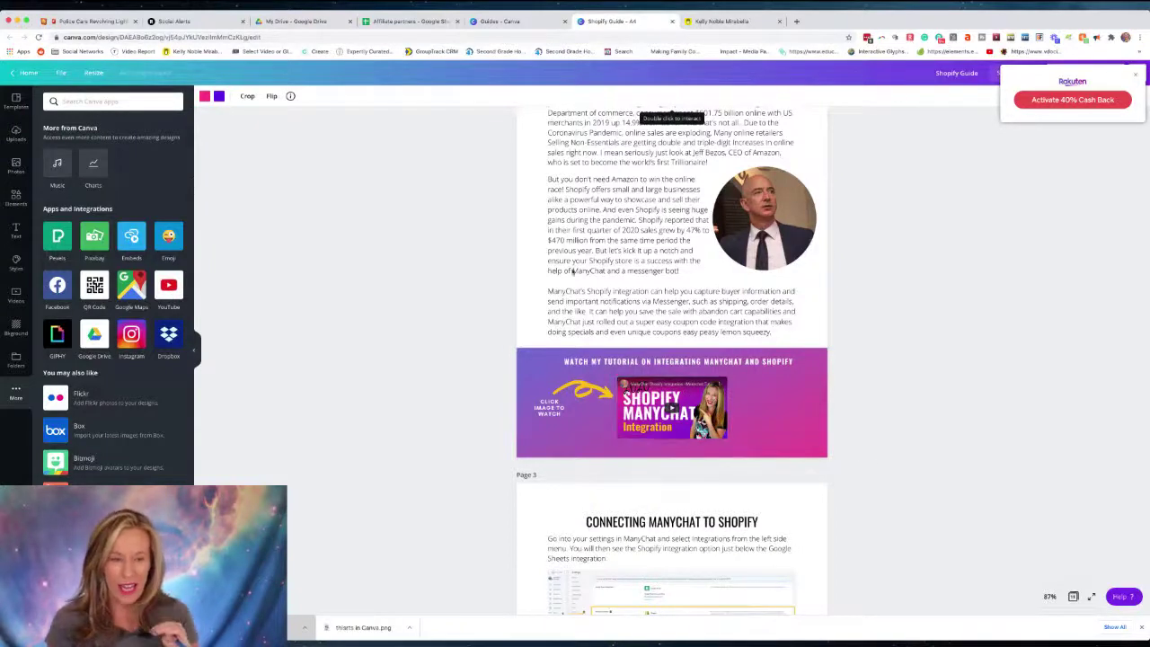
scroll(579, 275, "down", 3)
scroll(595, 281, "down", 1)
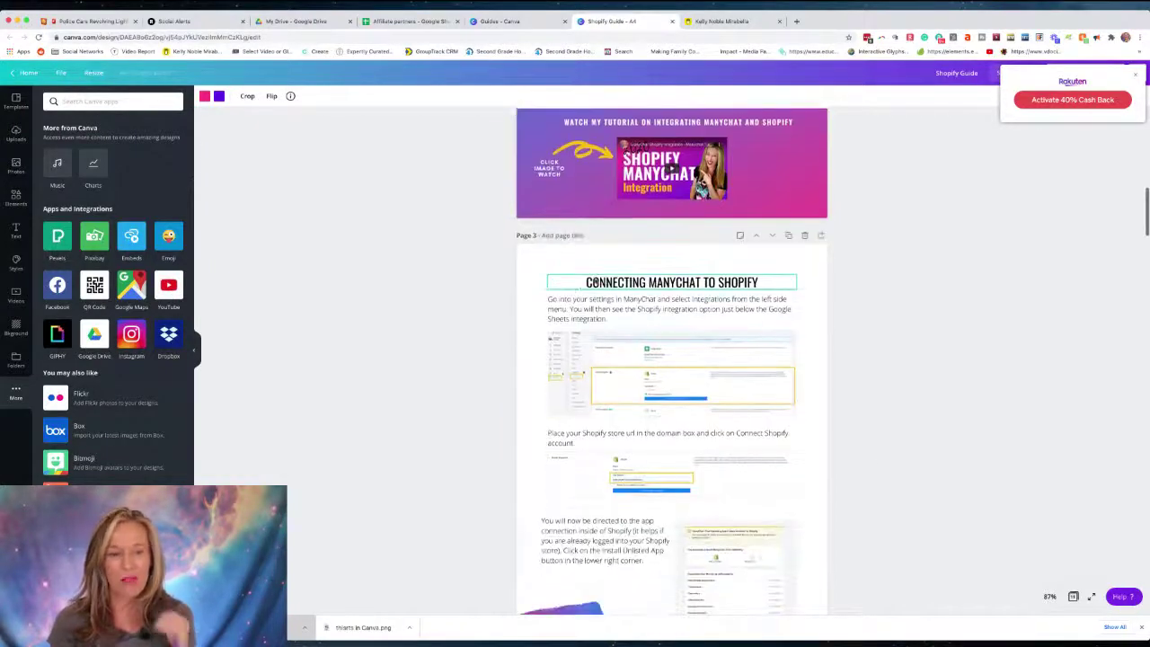
scroll(538, 314, "down", 1)
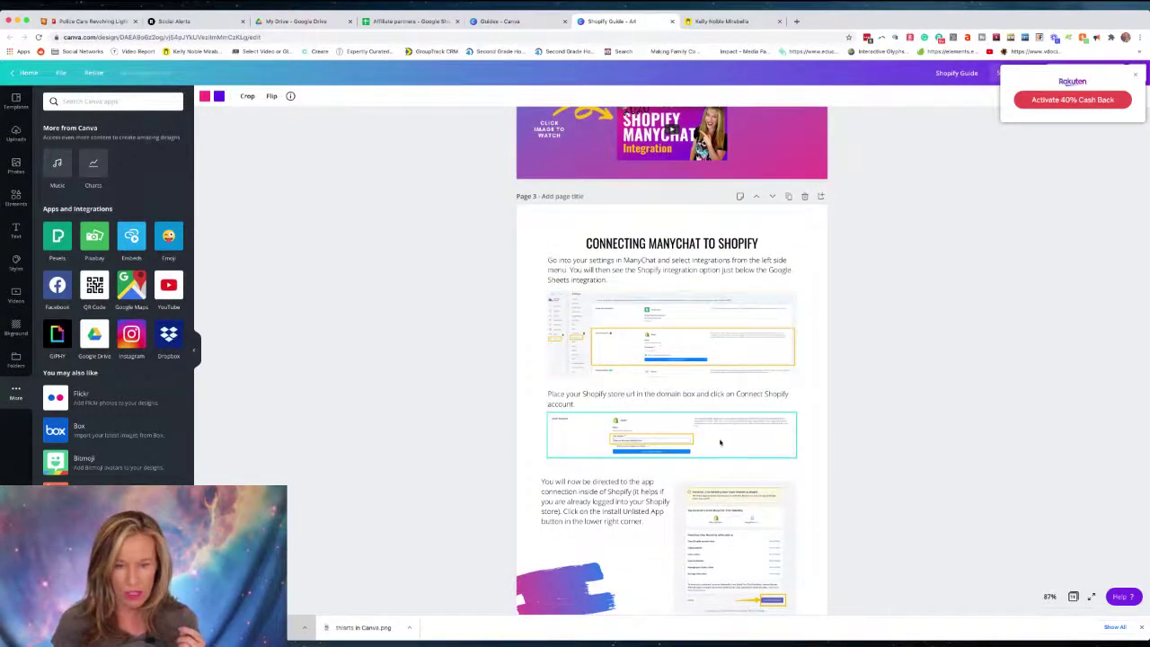
scroll(720, 442, "down", 1)
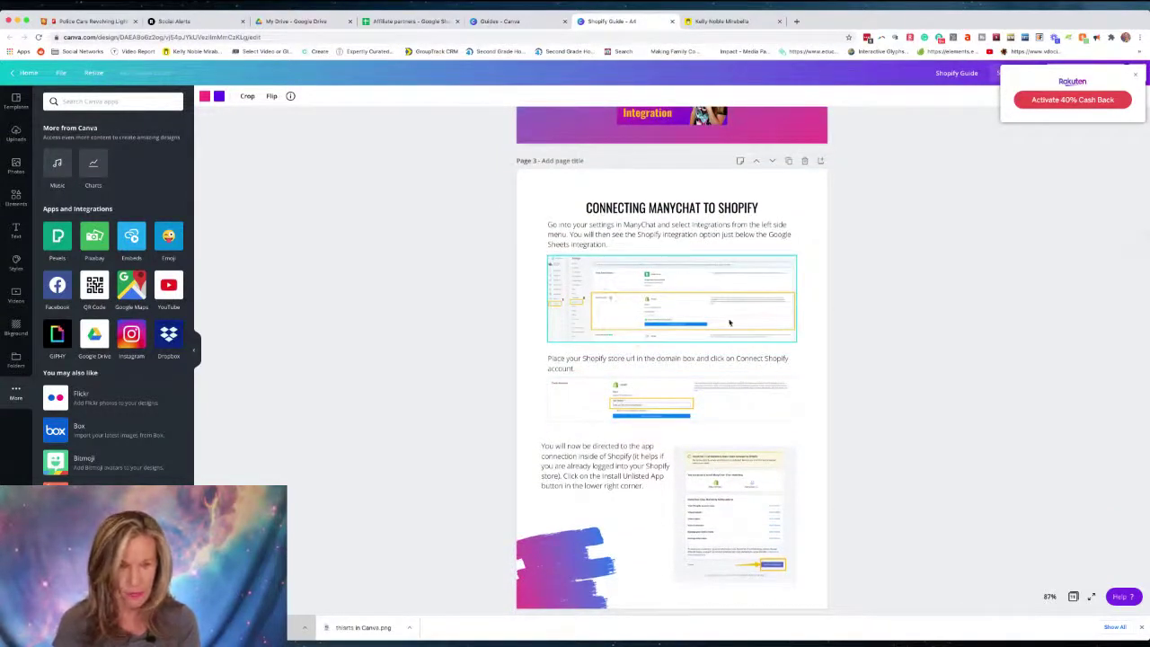
key("super+equal")
key("super+equal")
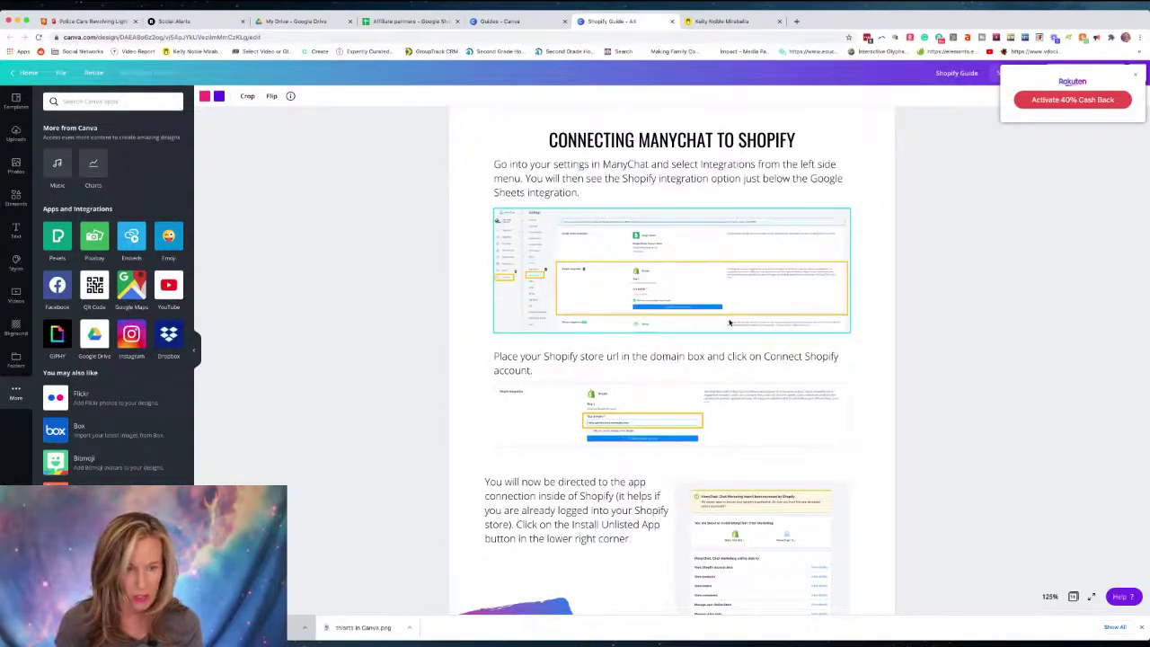
key("super+equal")
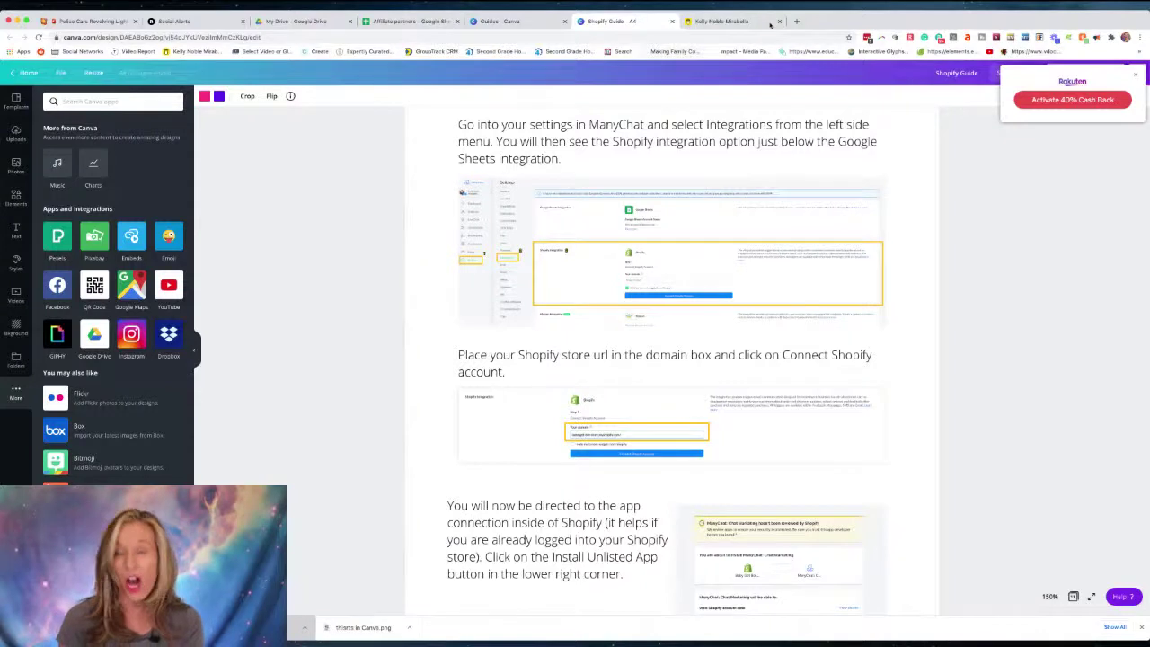
left_click(796, 21)
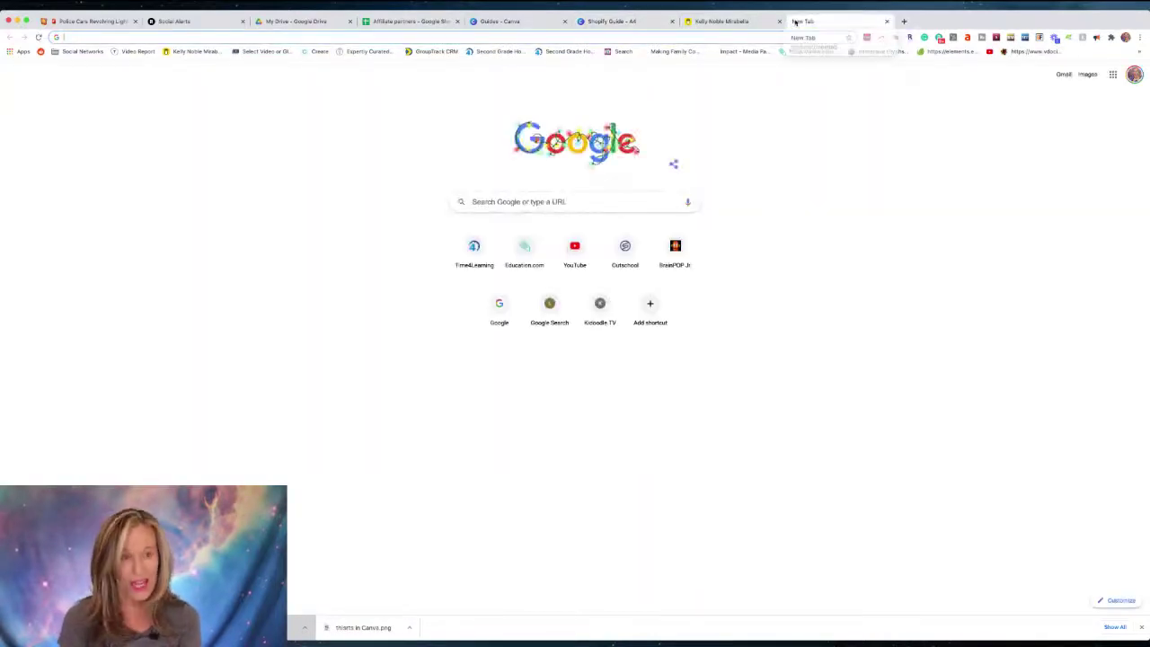
Visit skitch.com in the new tab, then switch over to the Skitch app.
type("skitch")
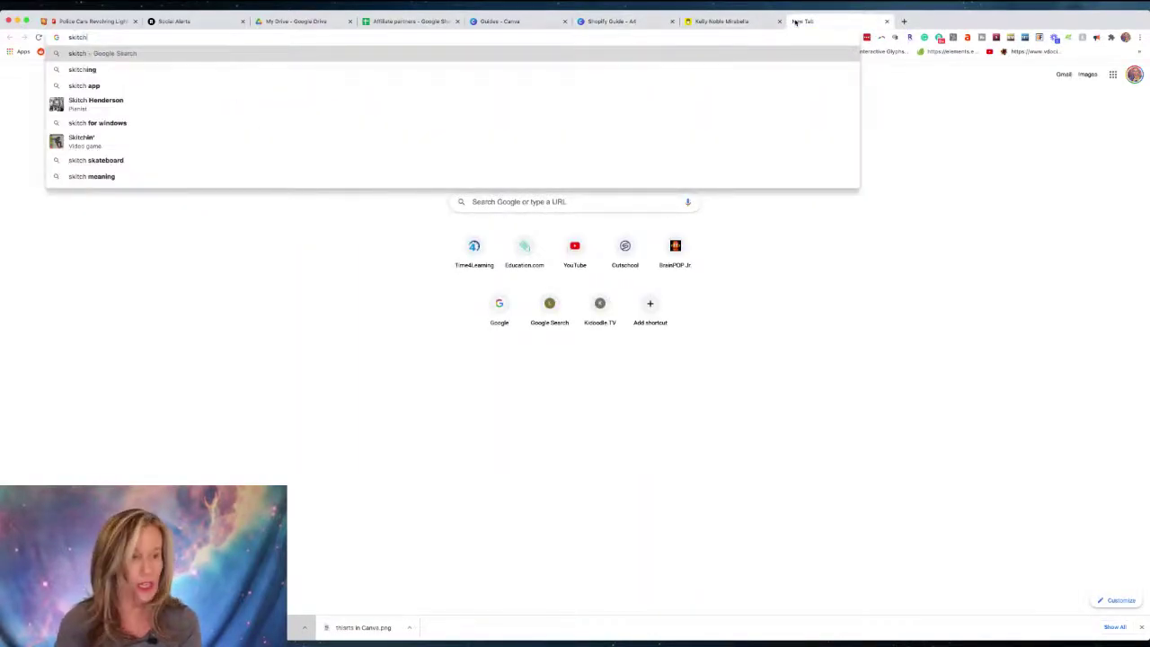
type(".com")
key("Return")
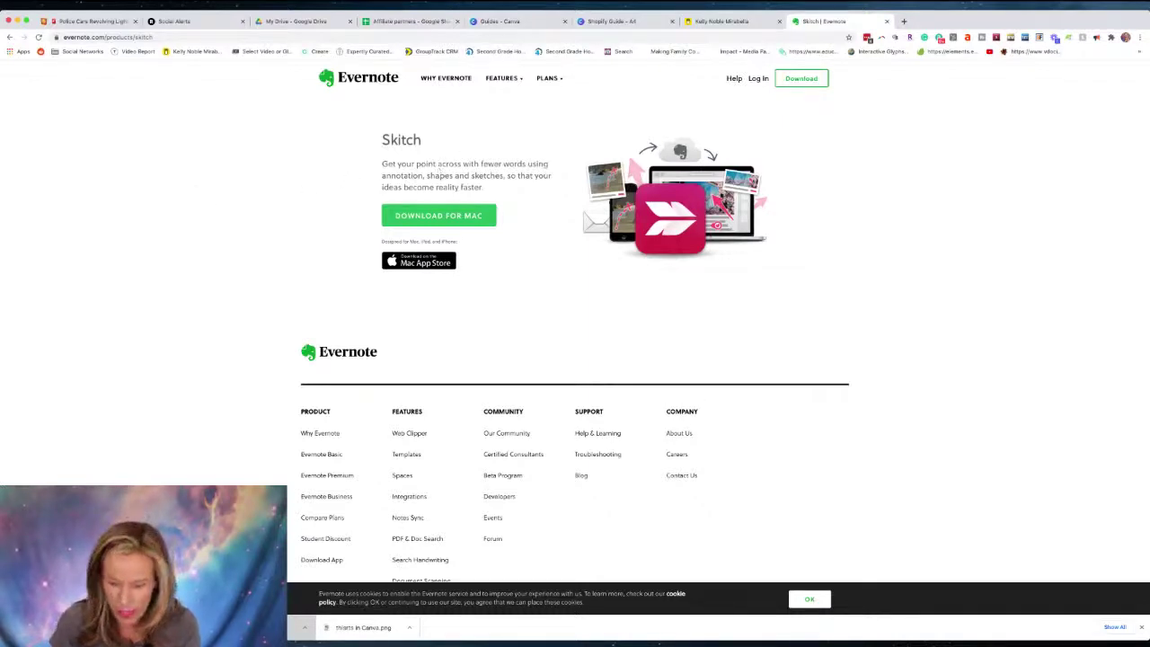
key("super+Tab")
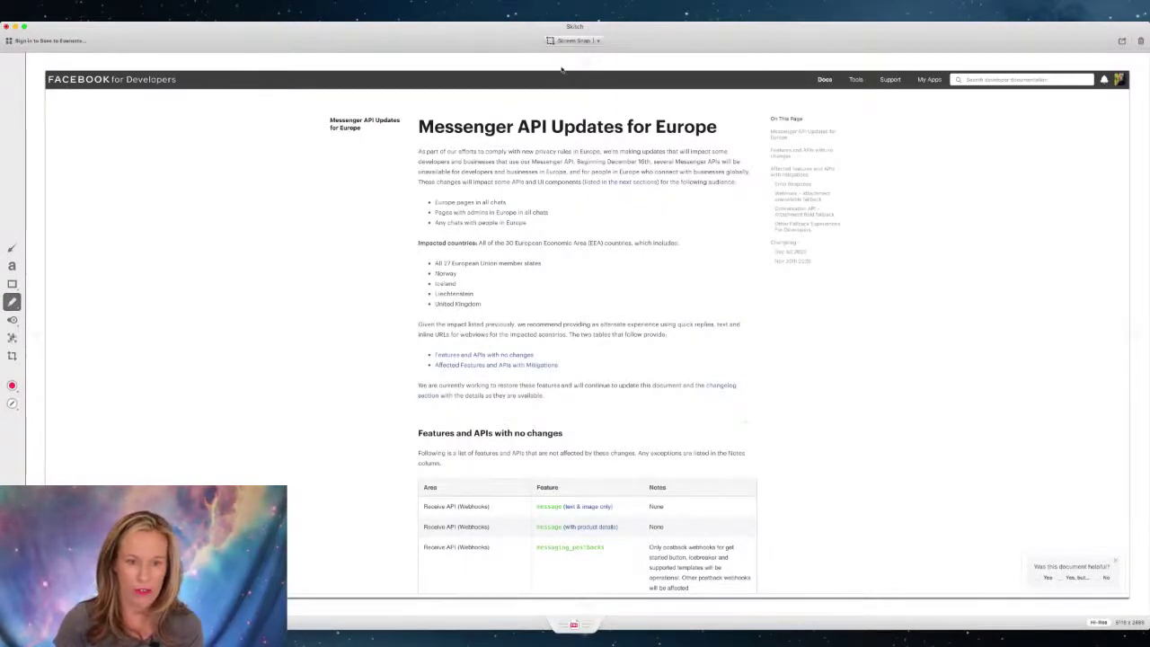
Capture a new snap, add a 'note' label at top left, and draw a rectangle on the left.
left_click(572, 41)
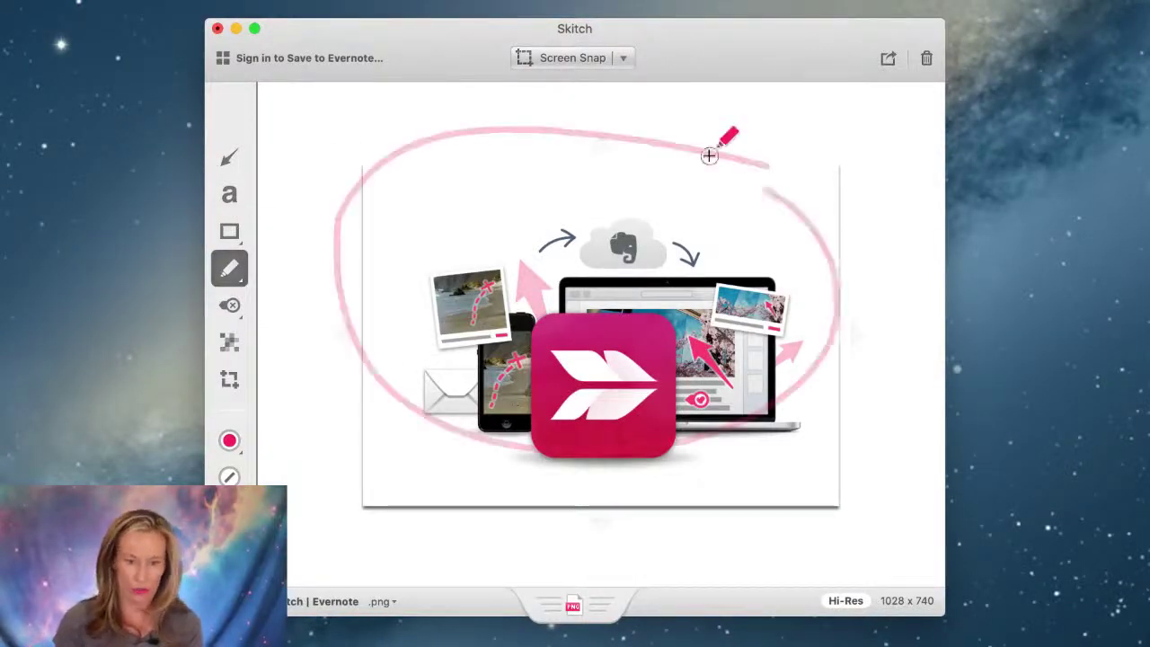
left_click(229, 192)
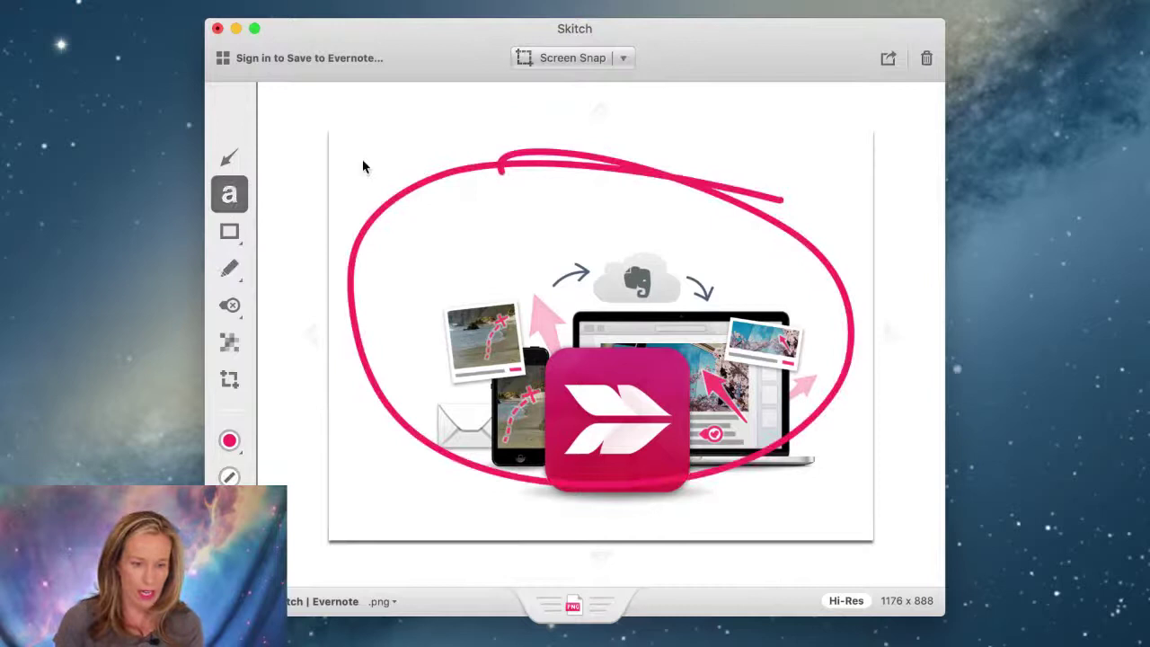
left_click(364, 166)
type("a")
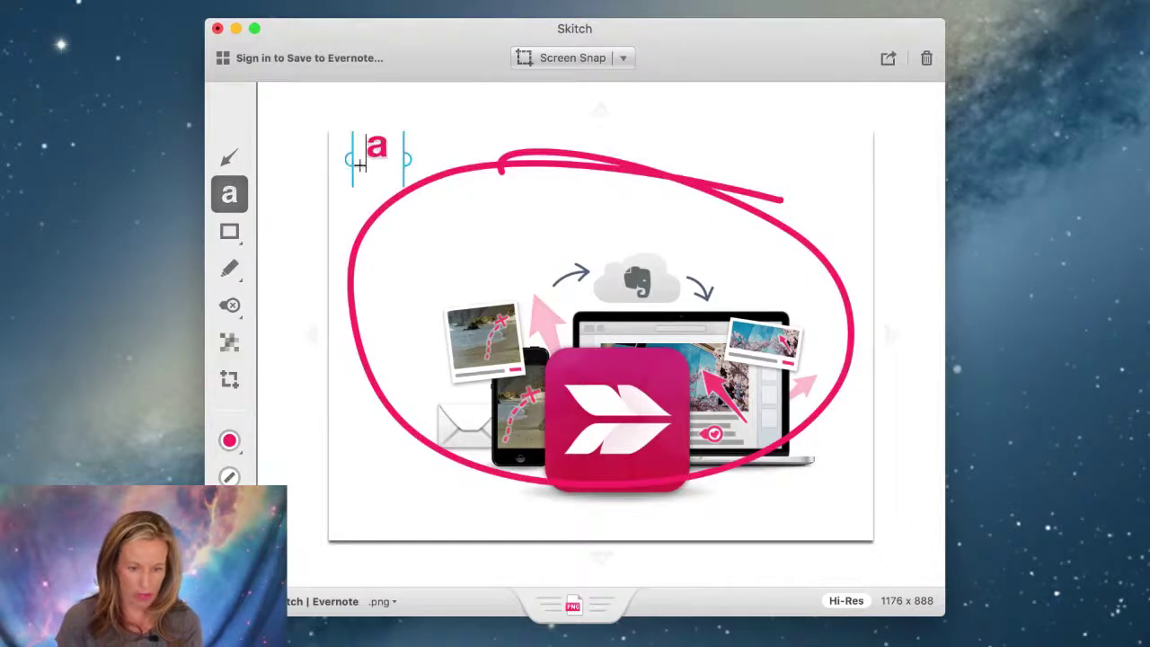
key("BackSpace")
type("note")
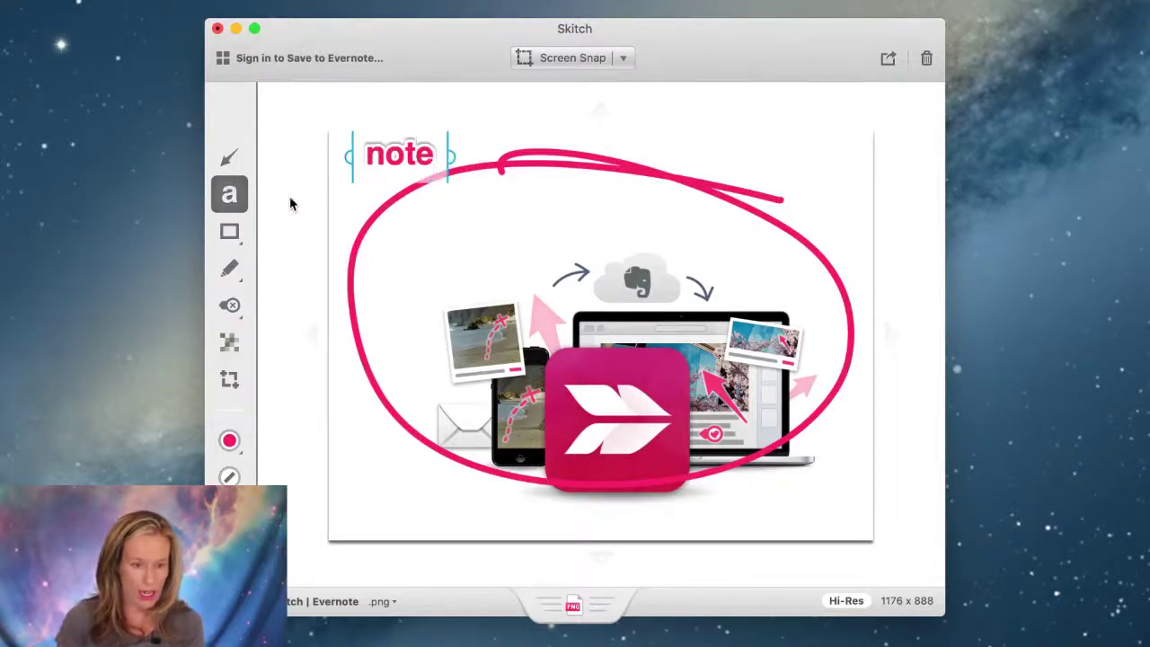
left_click(229, 232)
mouse_move(306, 244)
left_mouse_down()
mouse_move(325, 316)
mouse_move(477, 364)
left_mouse_up()
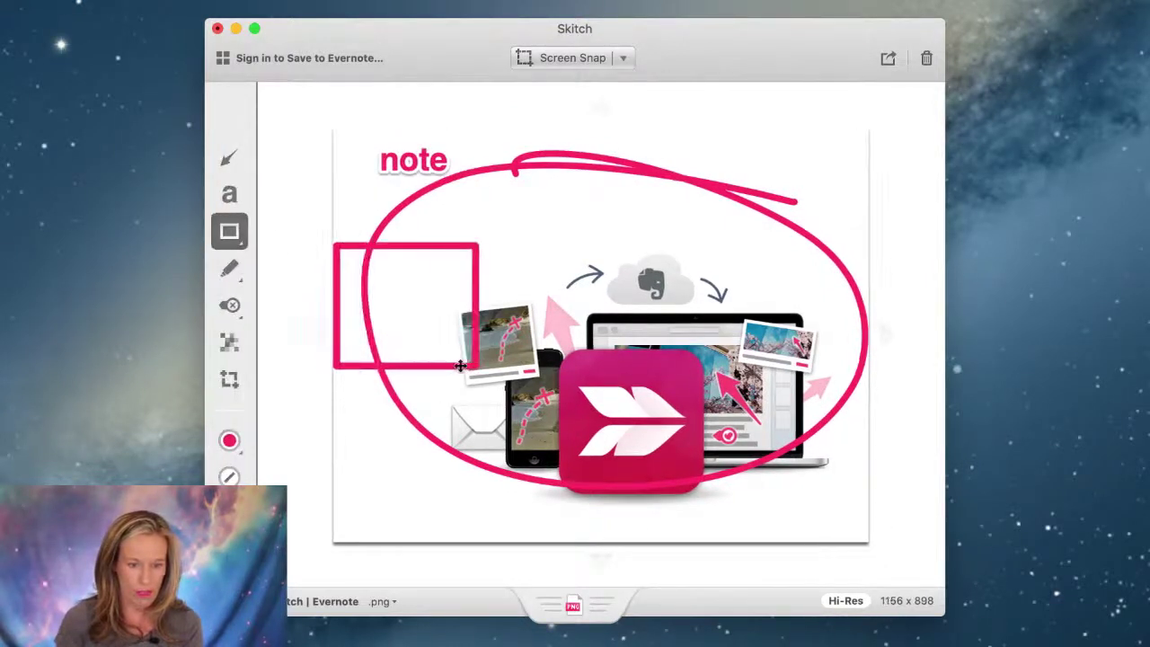
Stamp an orange ! at the top right and a blue ? at the lower right.
left_click(231, 305)
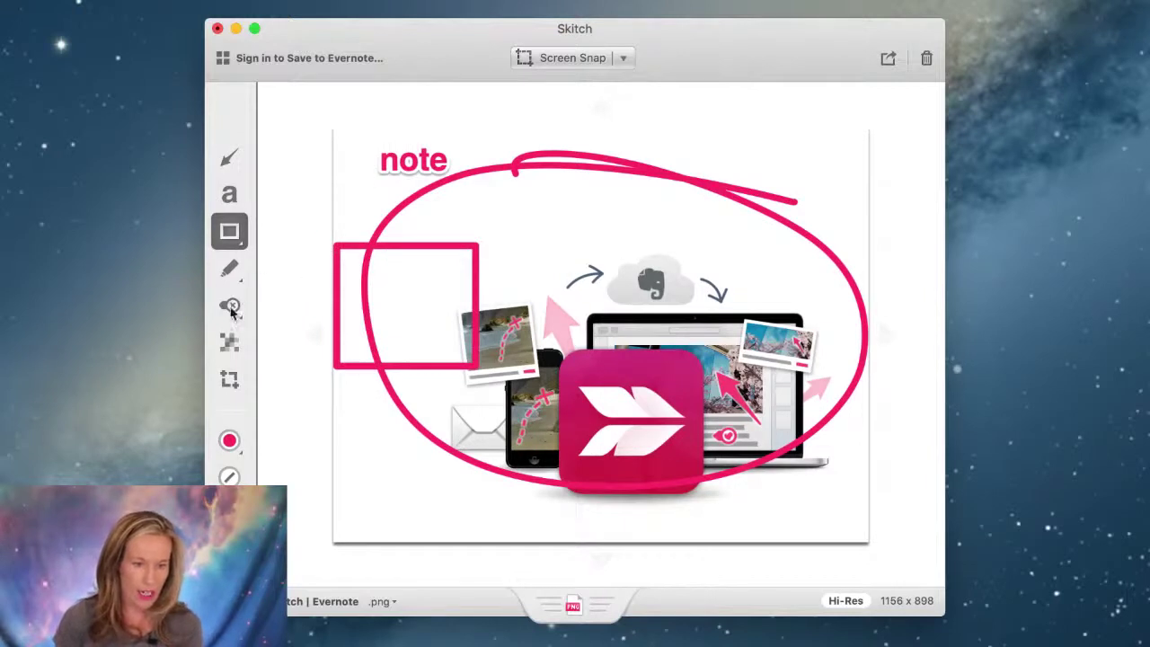
left_click(229, 230)
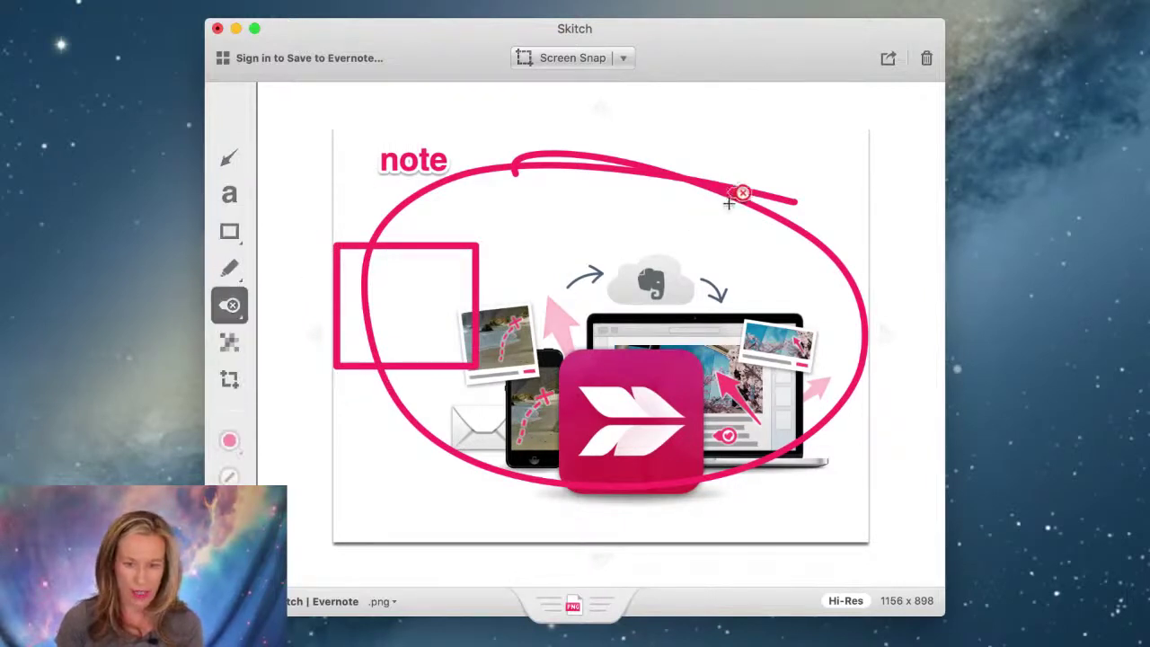
left_click(230, 304)
left_click(233, 271)
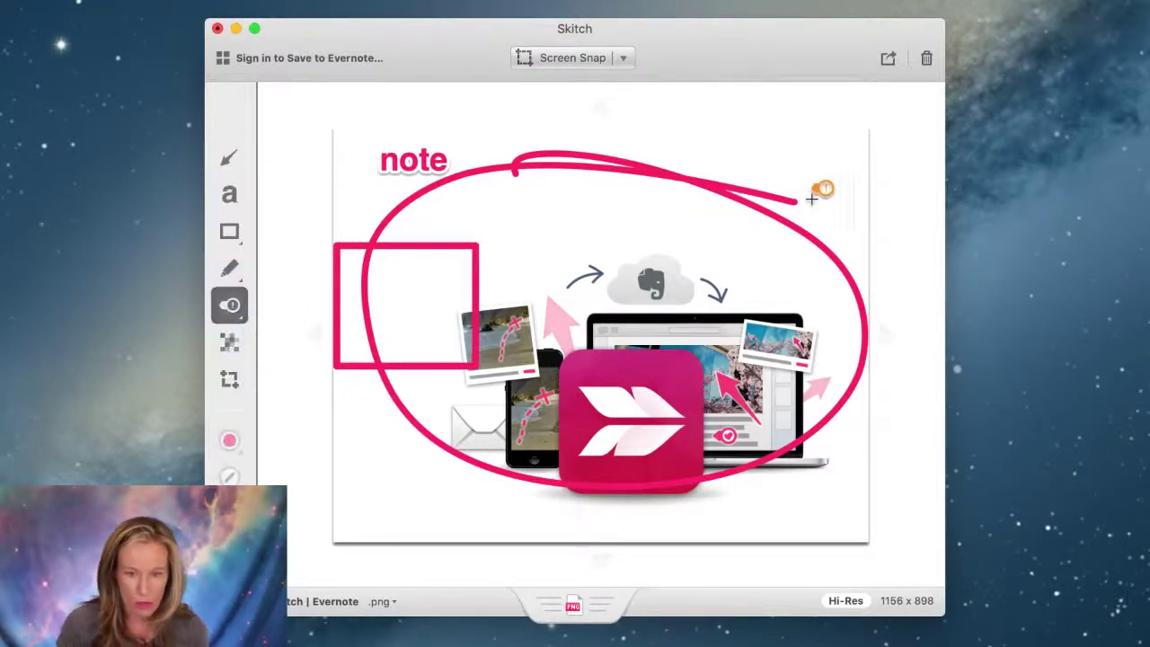
left_click(812, 201)
left_click(230, 305)
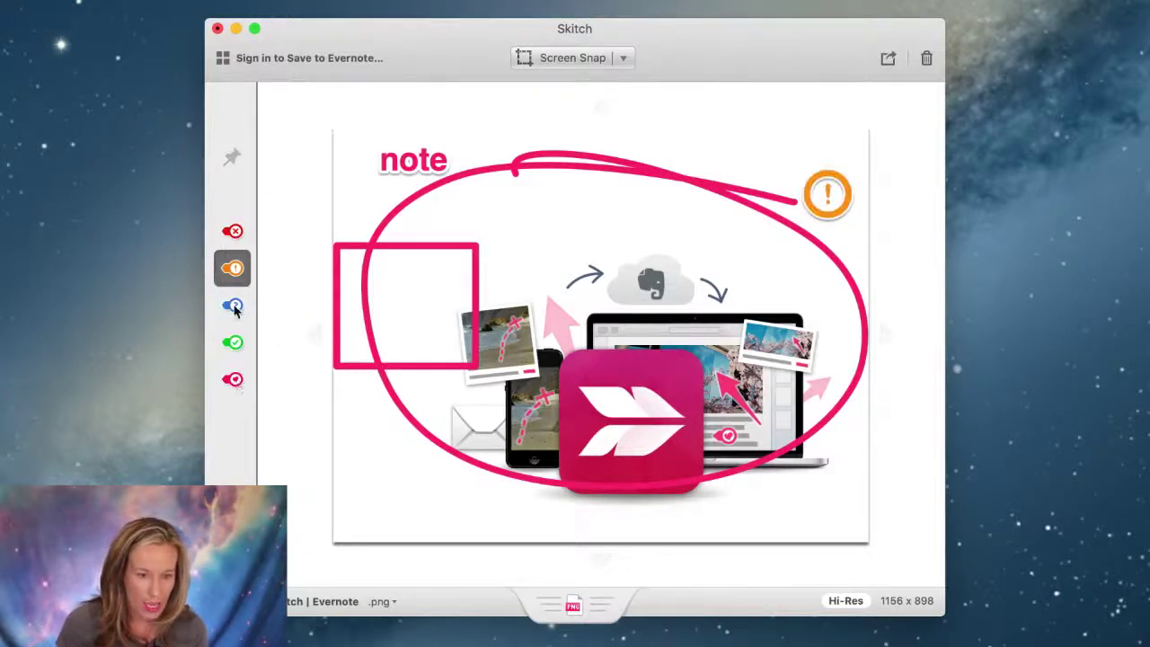
left_click(234, 306)
left_click(795, 496)
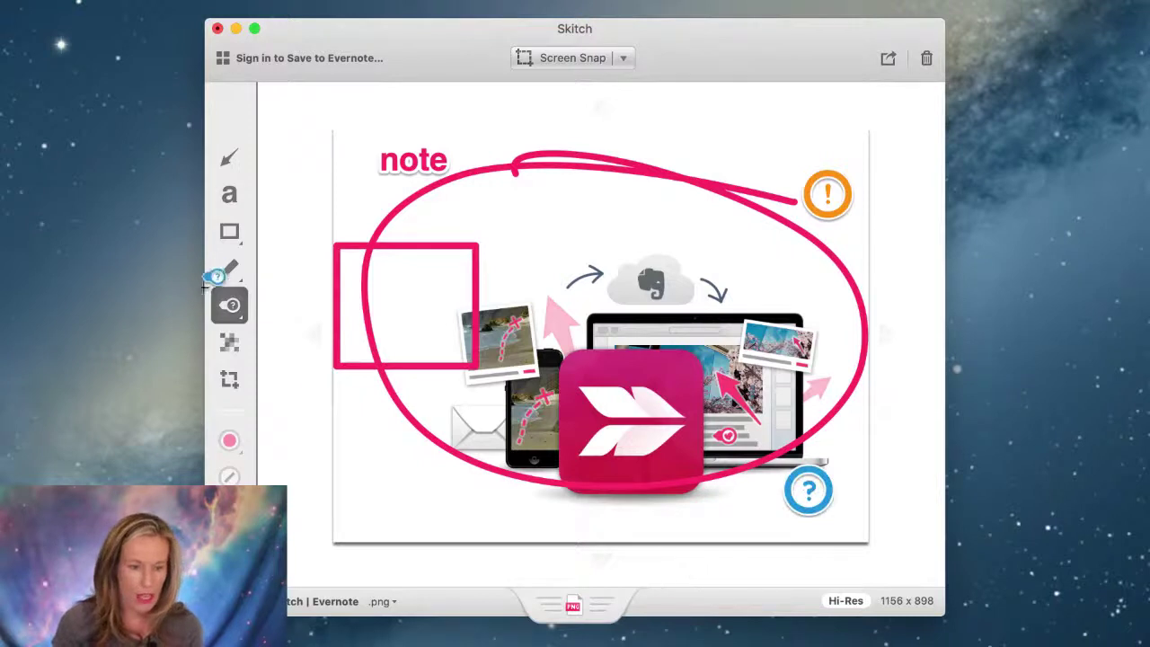
left_click(229, 342)
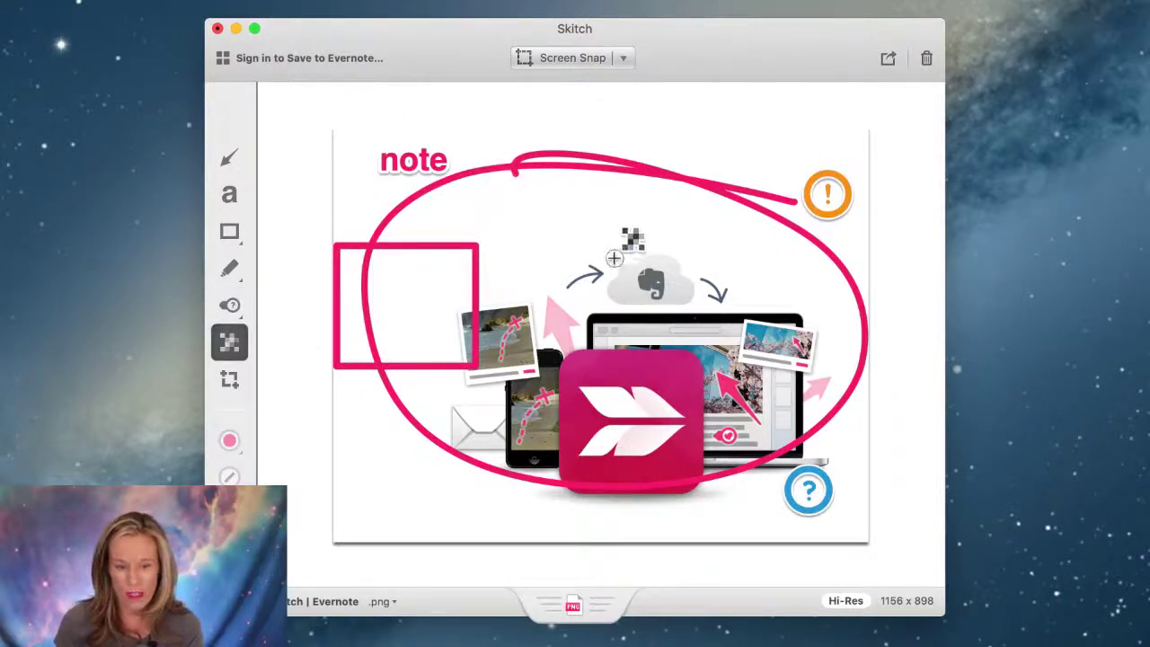
Pixelate the Evernote cloud and drag the annotated PNG out of Skitch.
left_click_drag(613, 251, 678, 306)
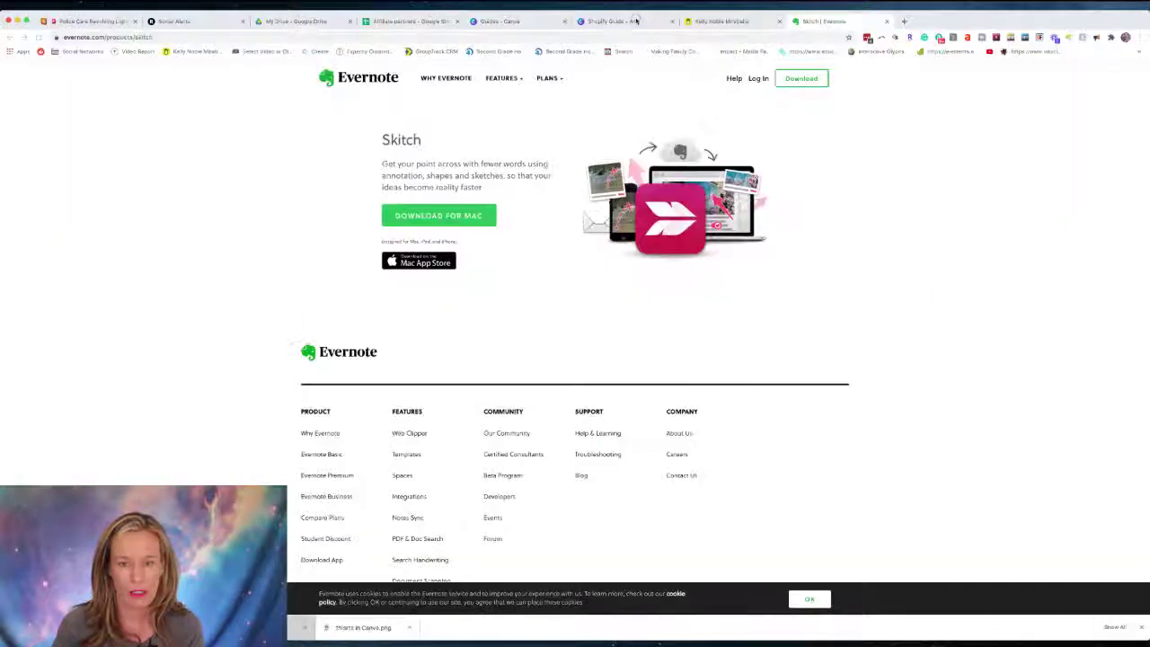
left_click(619, 20)
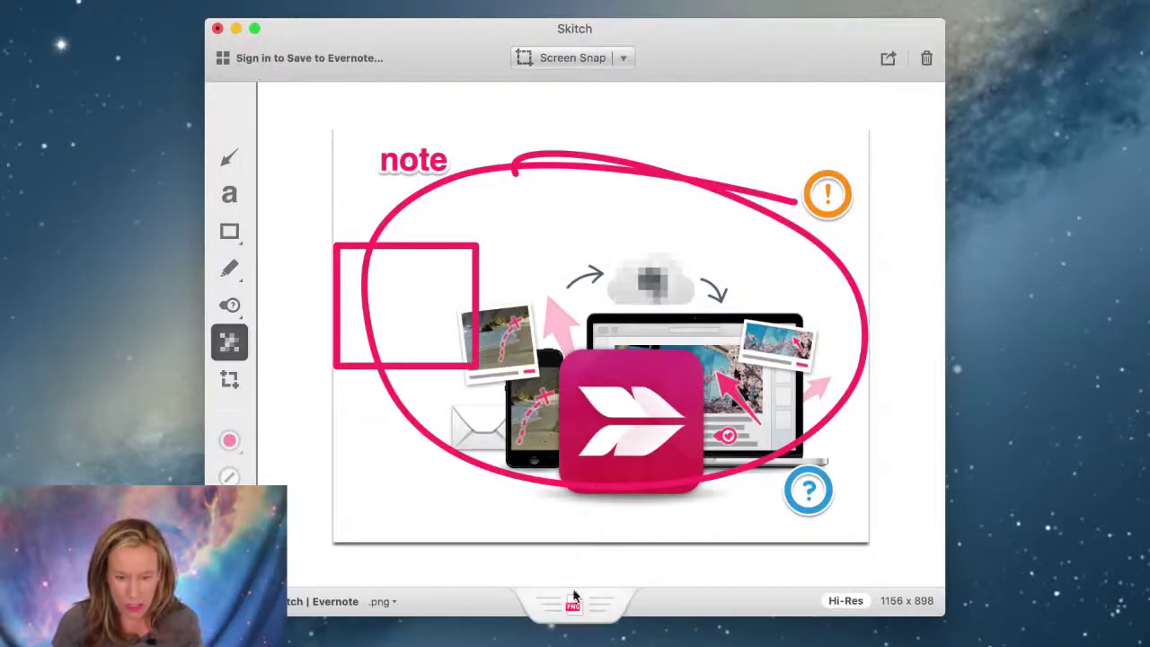
left_click_drag(575, 596, 284, 278)
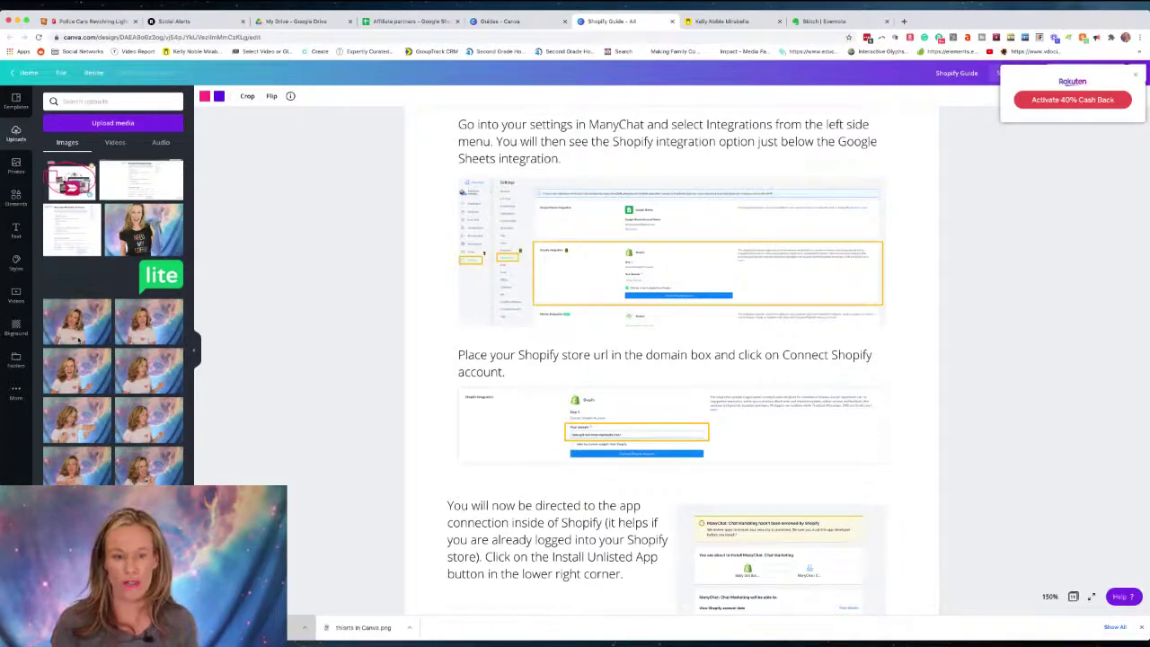
scroll(523, 291, "down", 5)
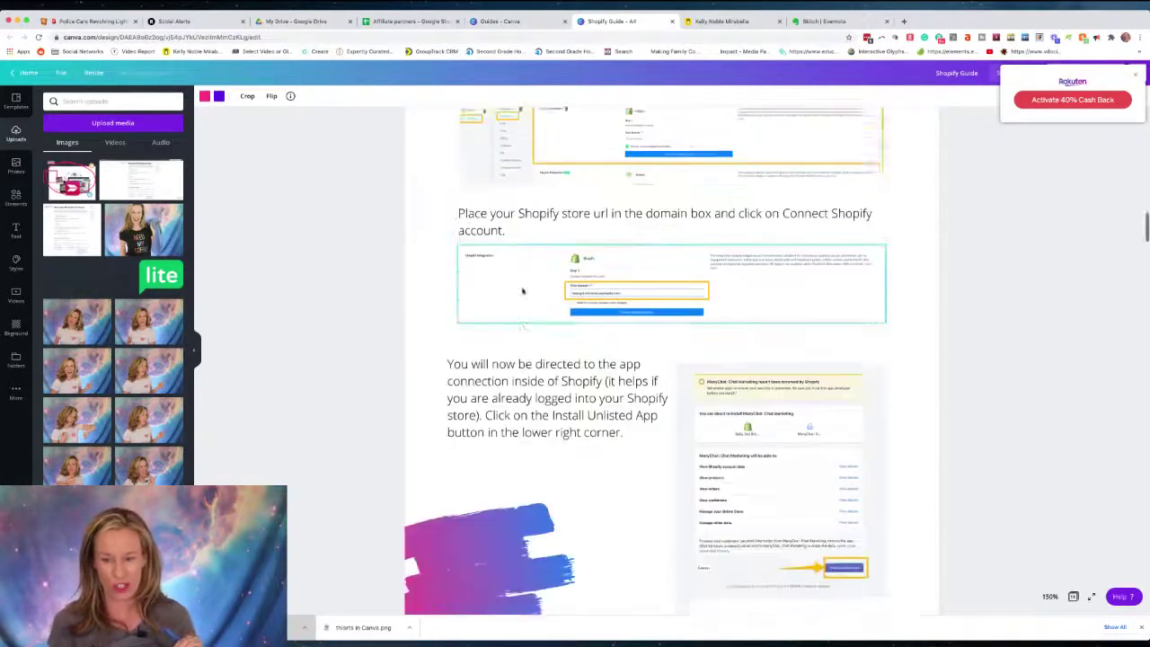
scroll(523, 291, "down", 9)
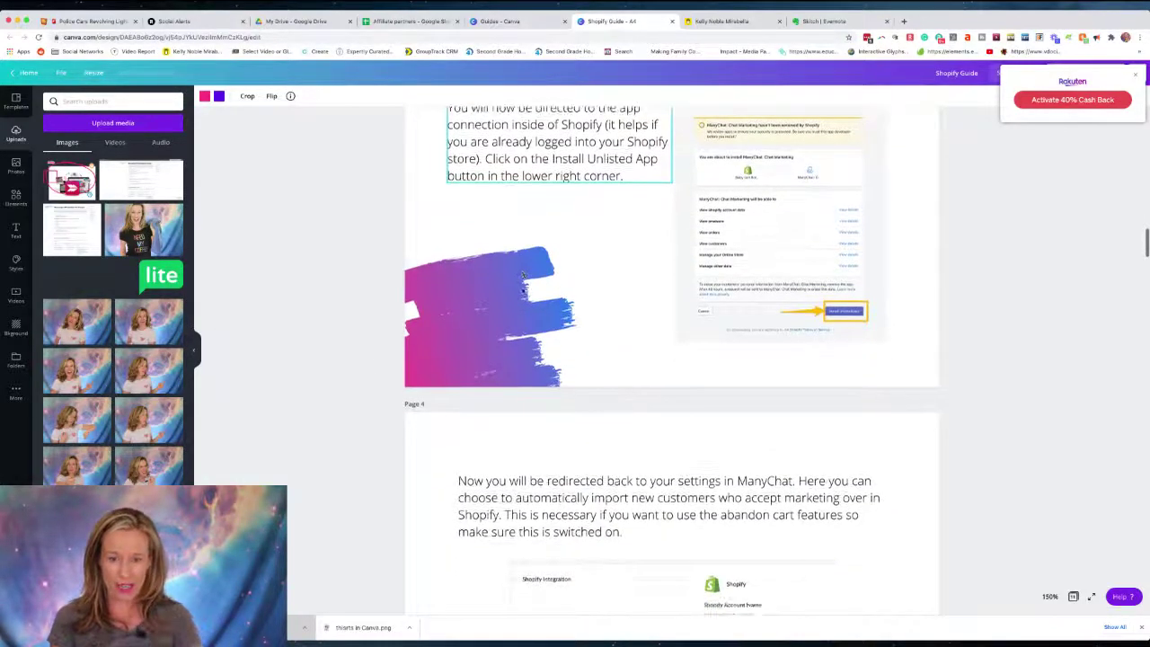
scroll(630, 310, "down", 5)
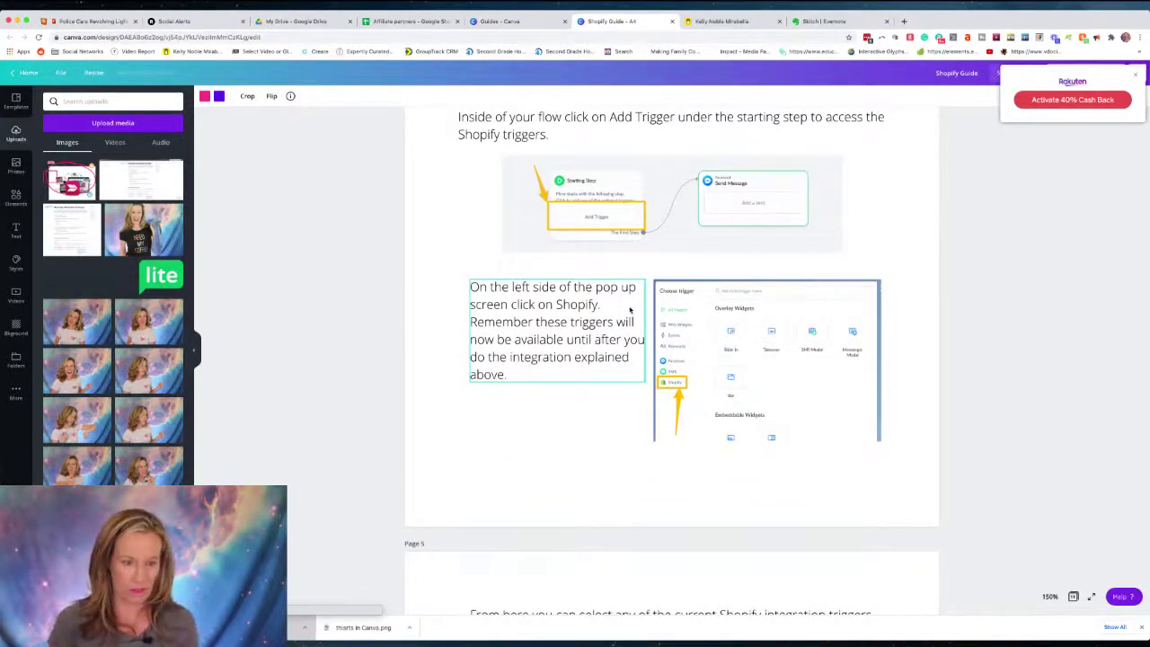
scroll(630, 310, "down", 9)
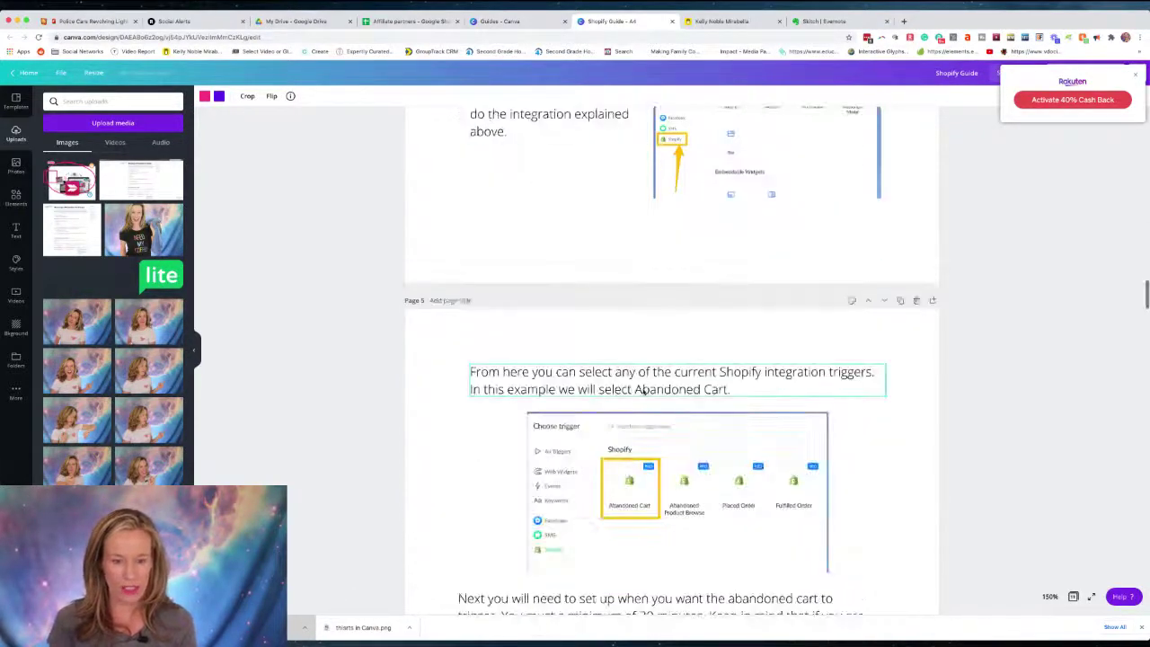
scroll(642, 390, "down", 20)
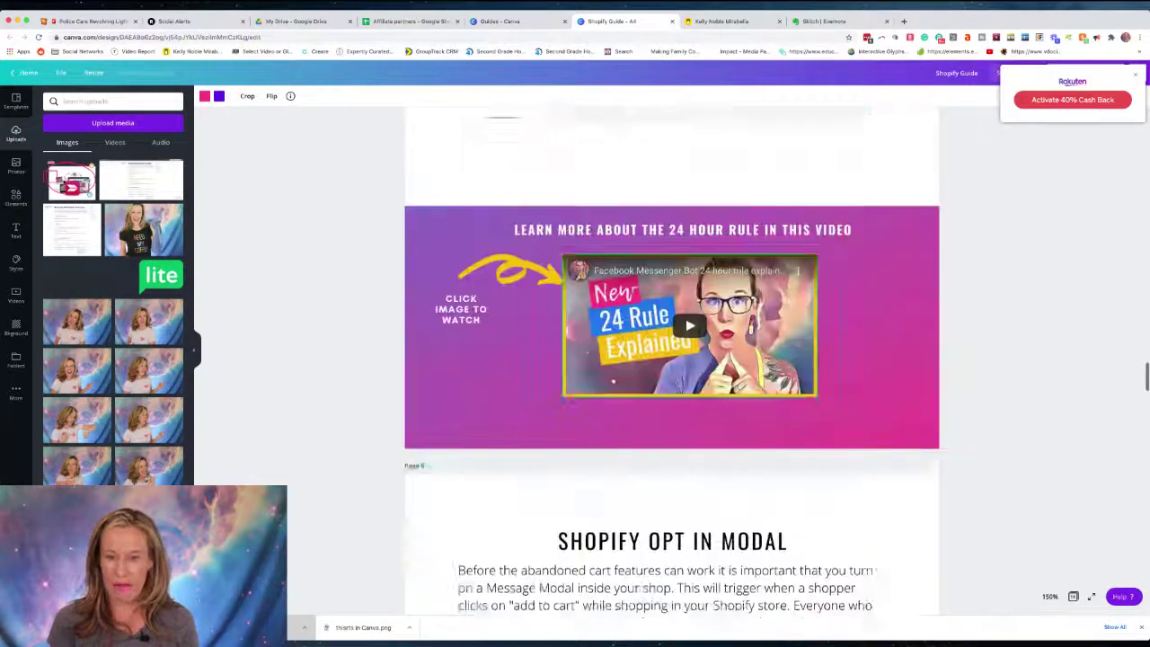
scroll(725, 265, "down", 18)
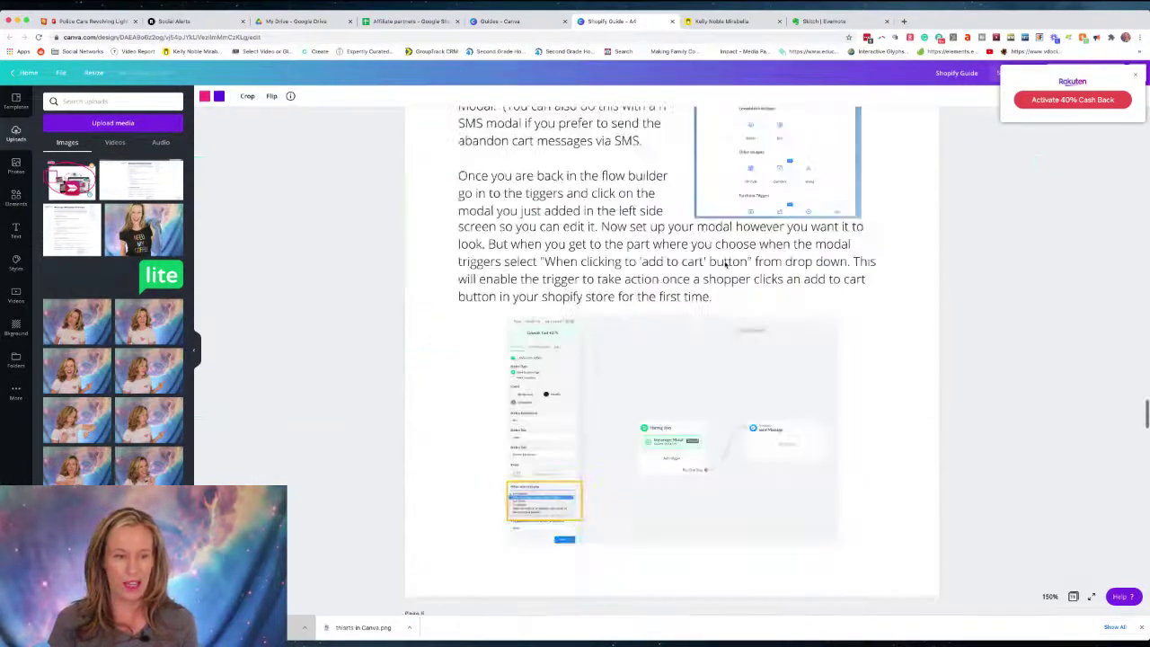
scroll(725, 265, "down", 20)
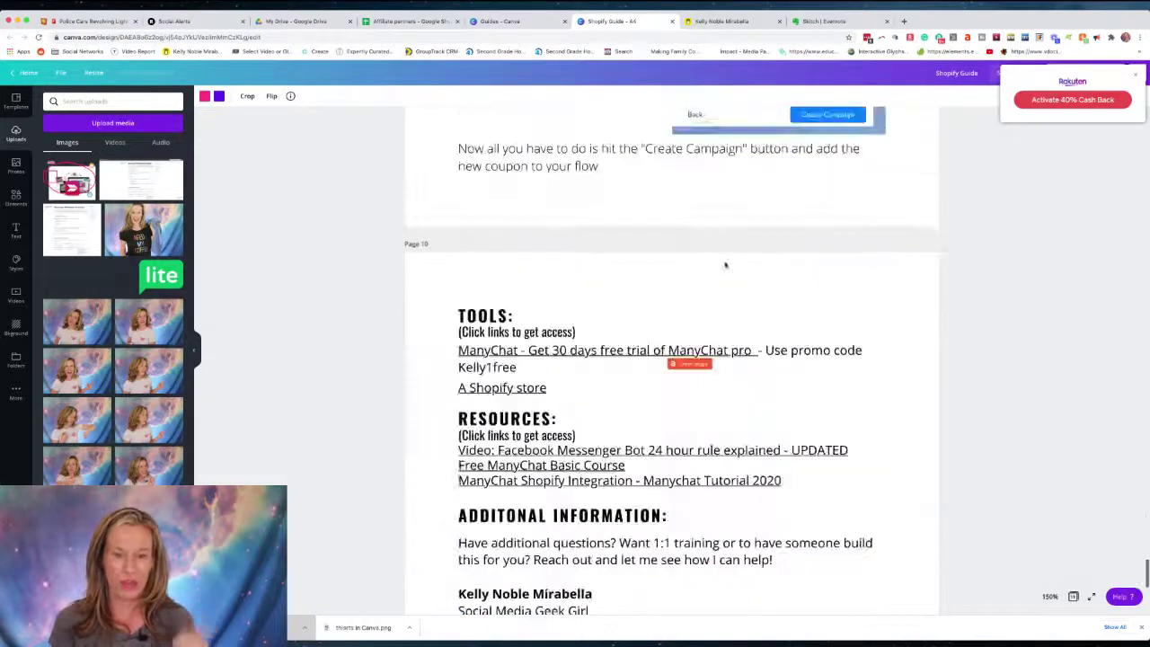
scroll(725, 265, "up", 6)
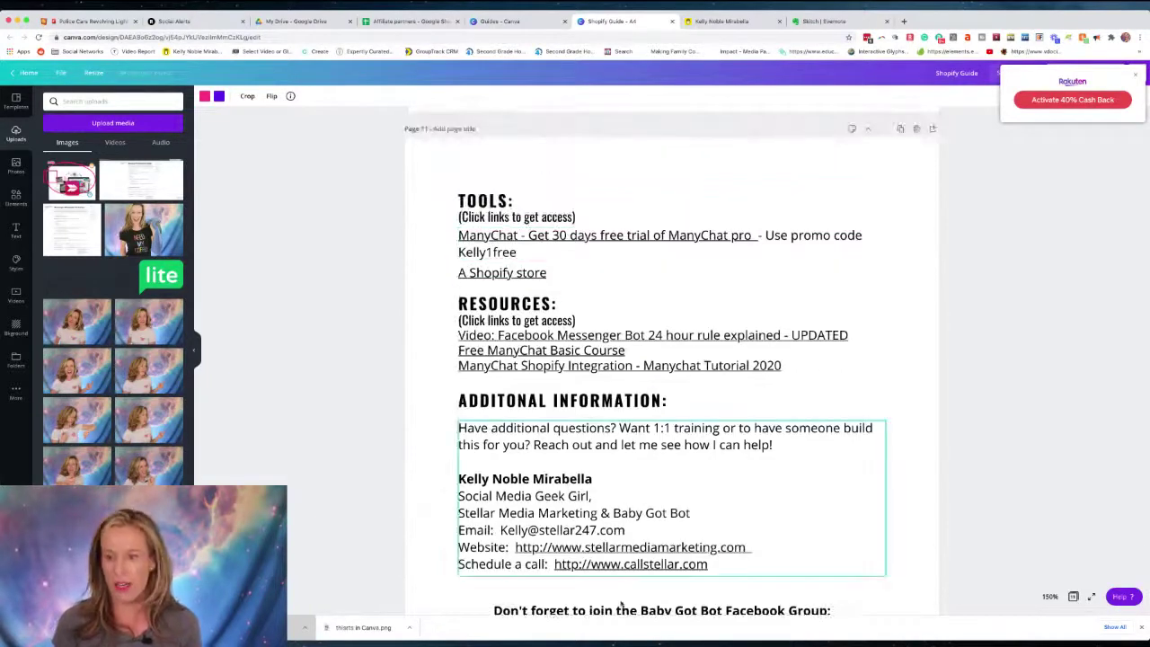
scroll(831, 217, "up", 10)
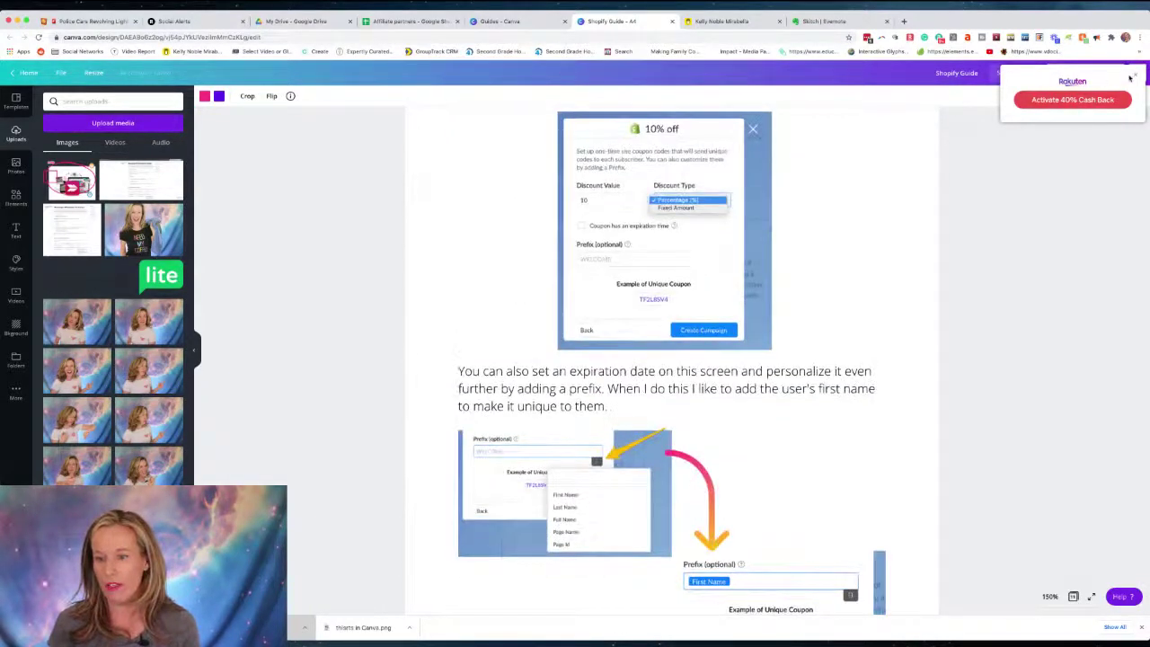
Dismiss the cash-back popup and list the download file types, with PDF Print selected.
left_click(1133, 78)
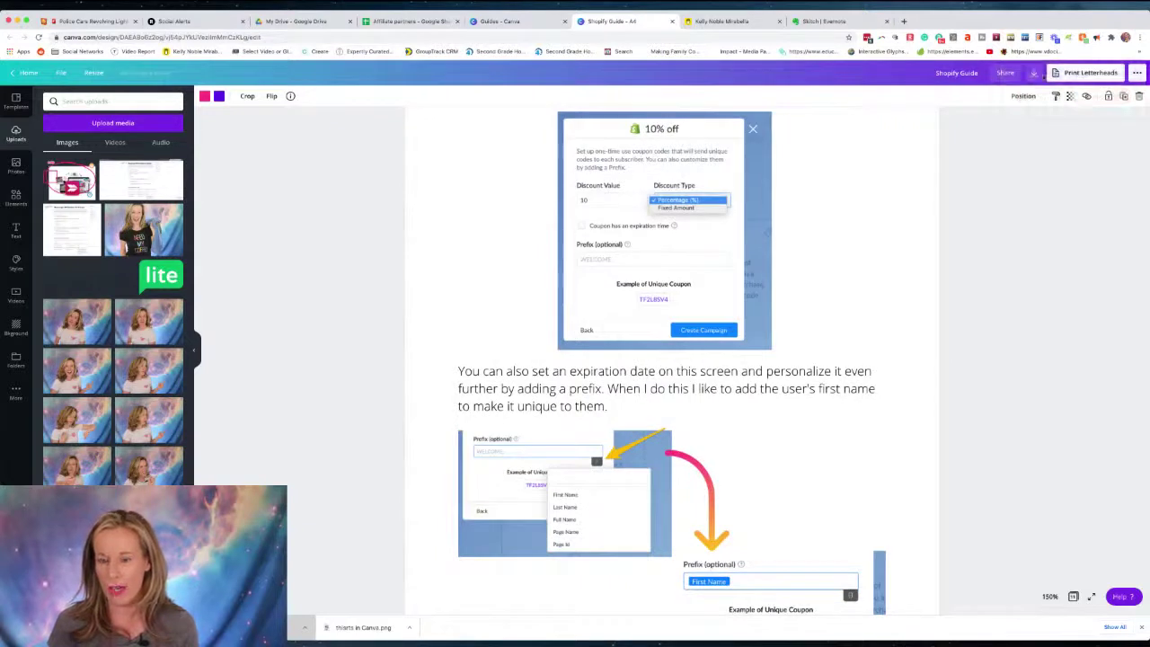
left_click(1035, 76)
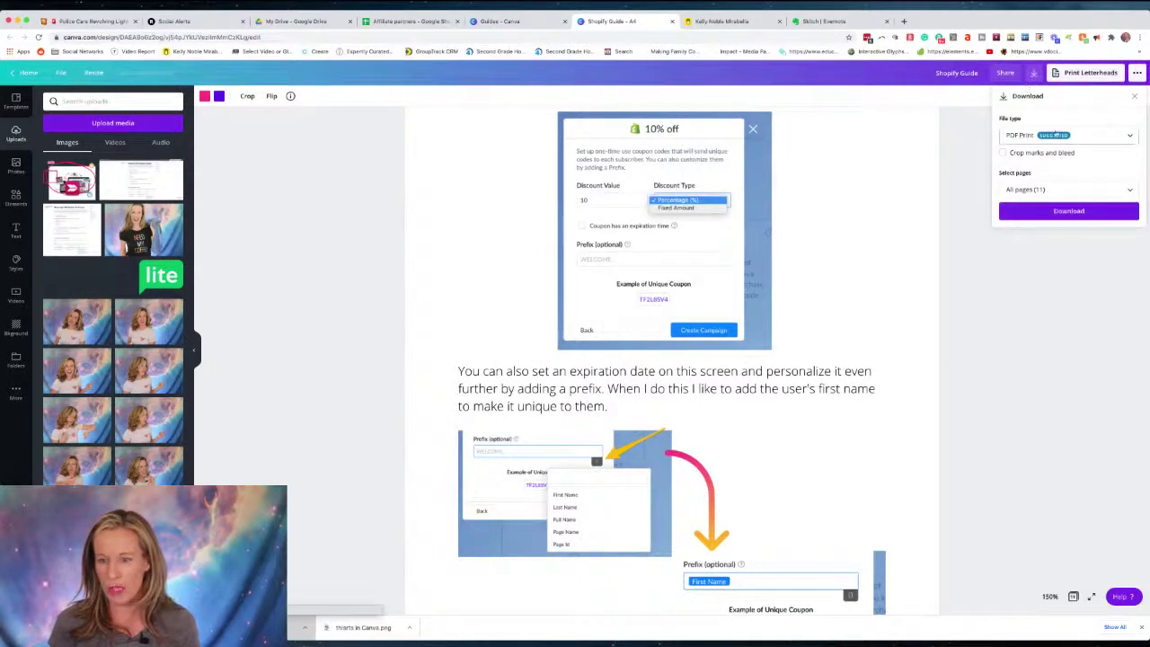
left_click(1115, 140)
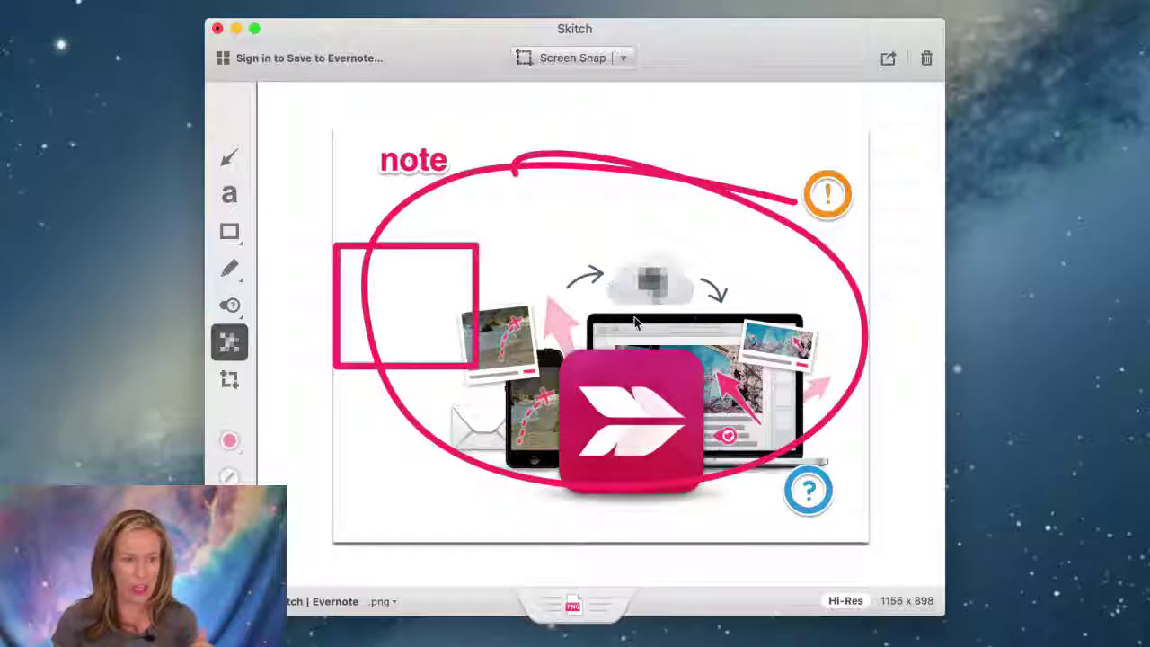
Drag the annotated Skitch PNG out over the Canva Shopify Guide window.
left_click_drag(643, 214, 618, 239)
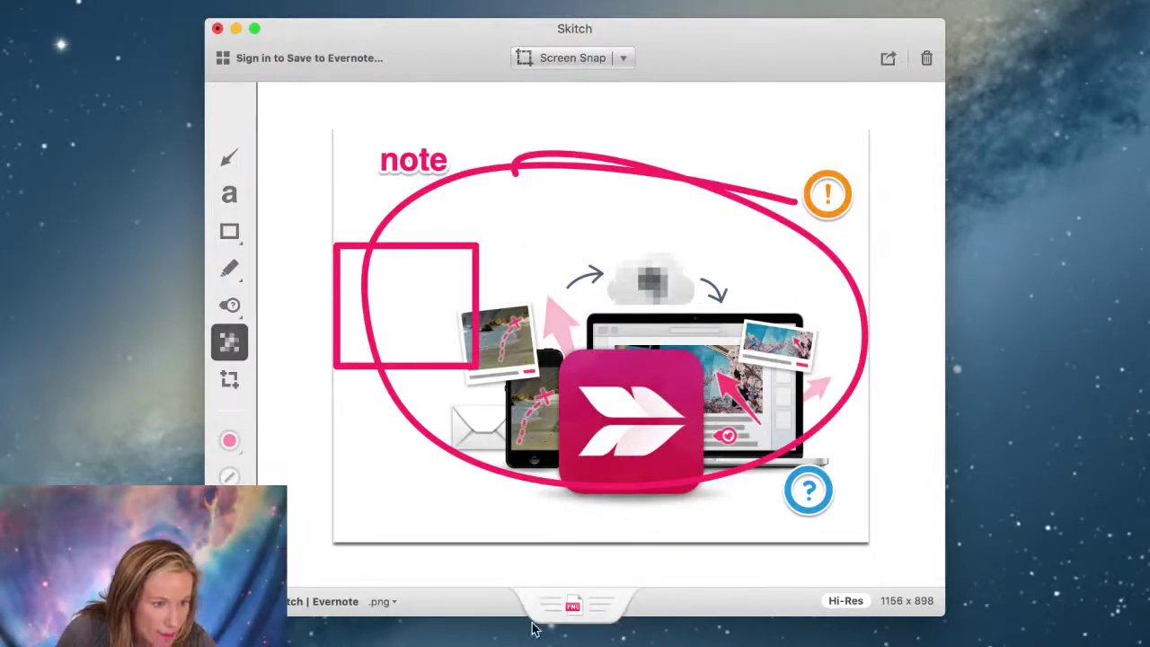
left_click_drag(579, 614, 273, 242)
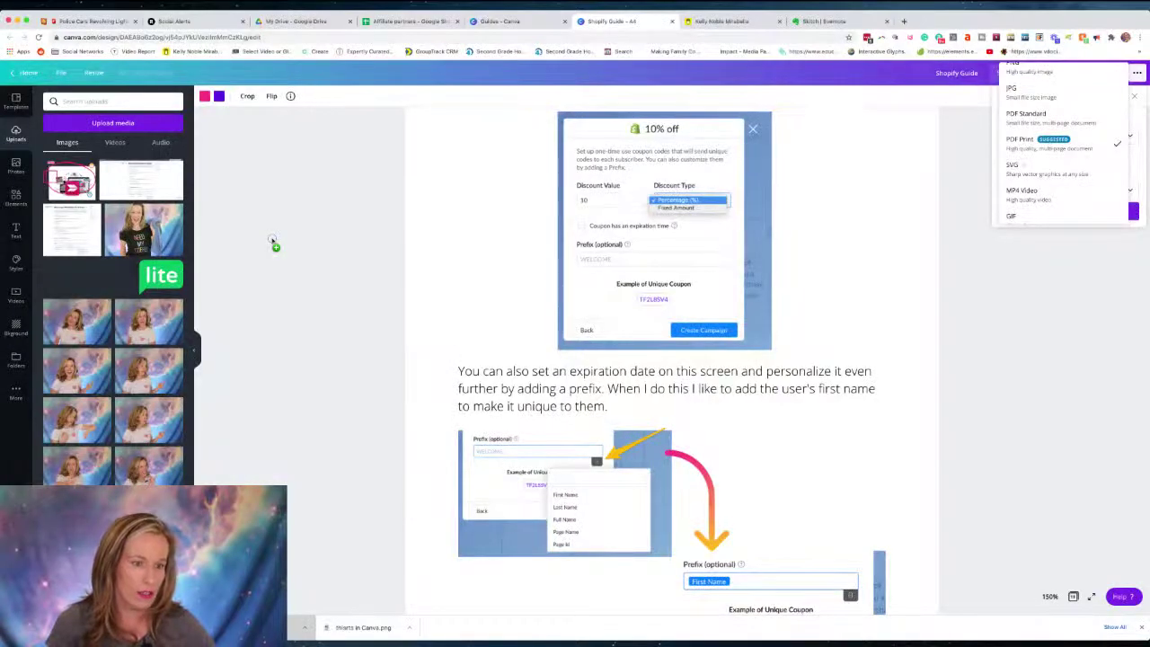